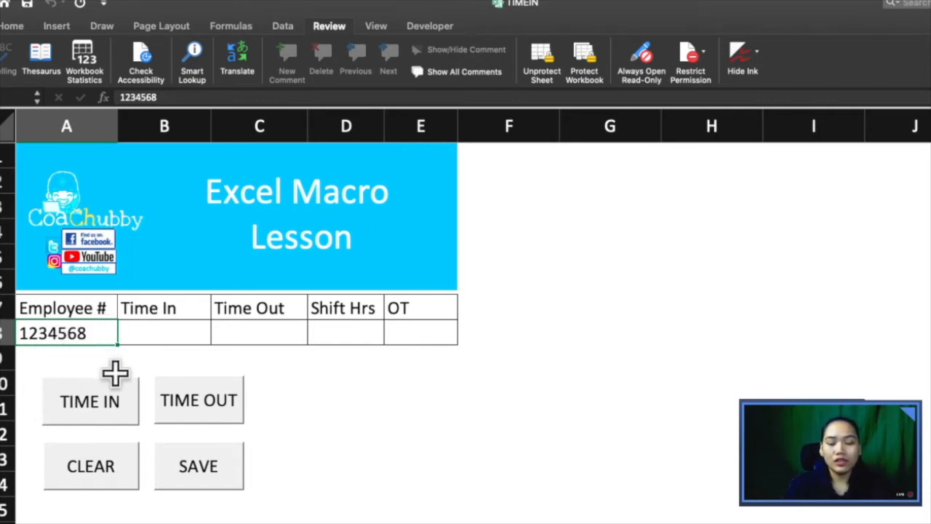
Step: Enter the employee number in A8, then stamp Time In and Time Out and clear them
type("123")
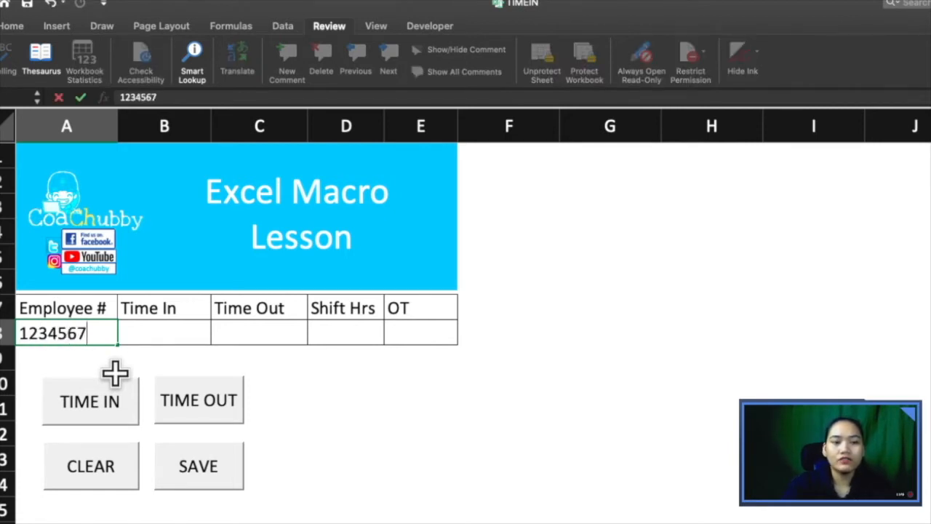
key("Return")
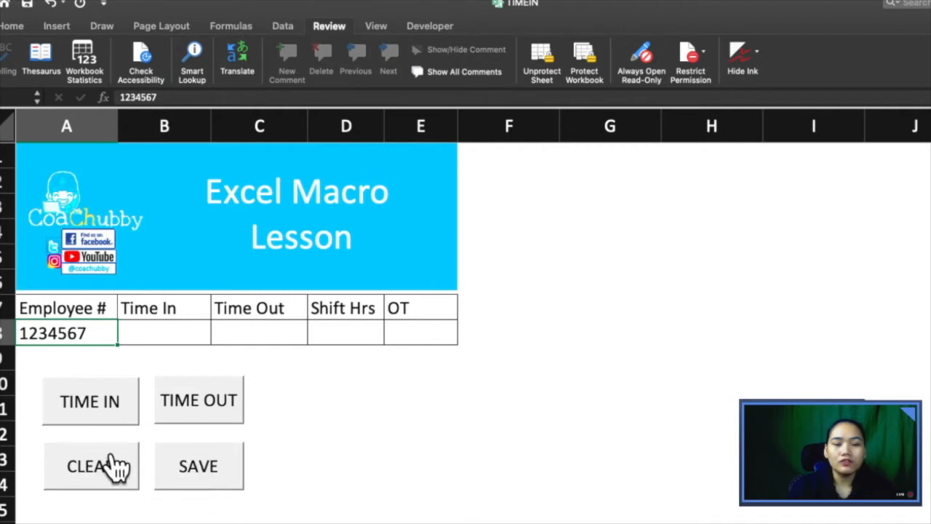
left_click(107, 424)
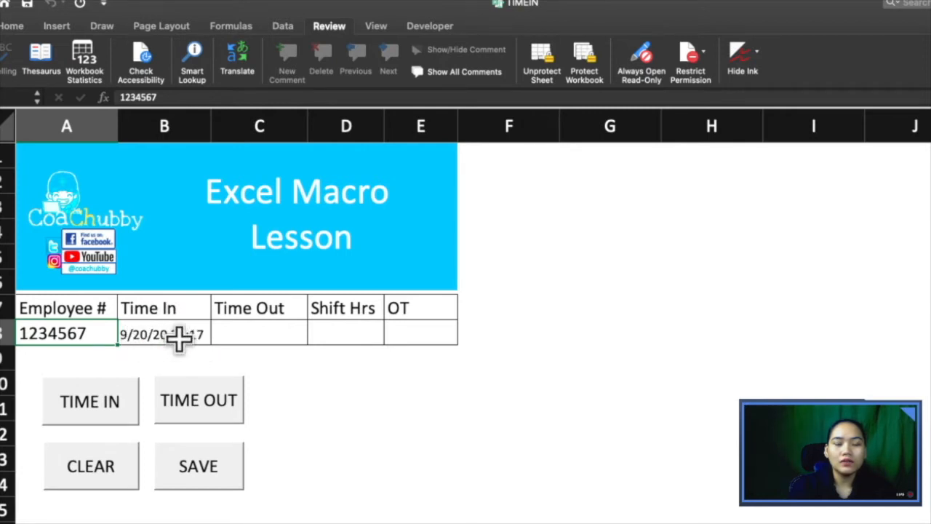
left_click(219, 415)
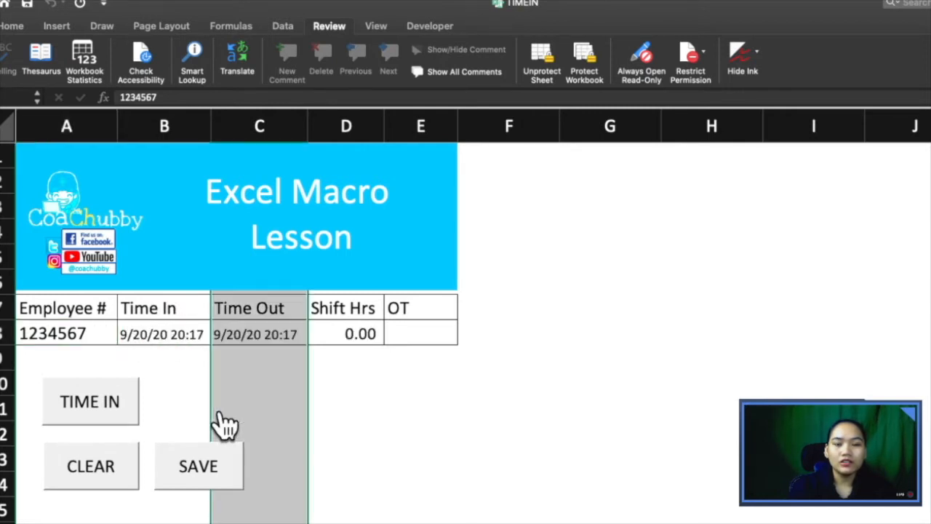
left_click(112, 473)
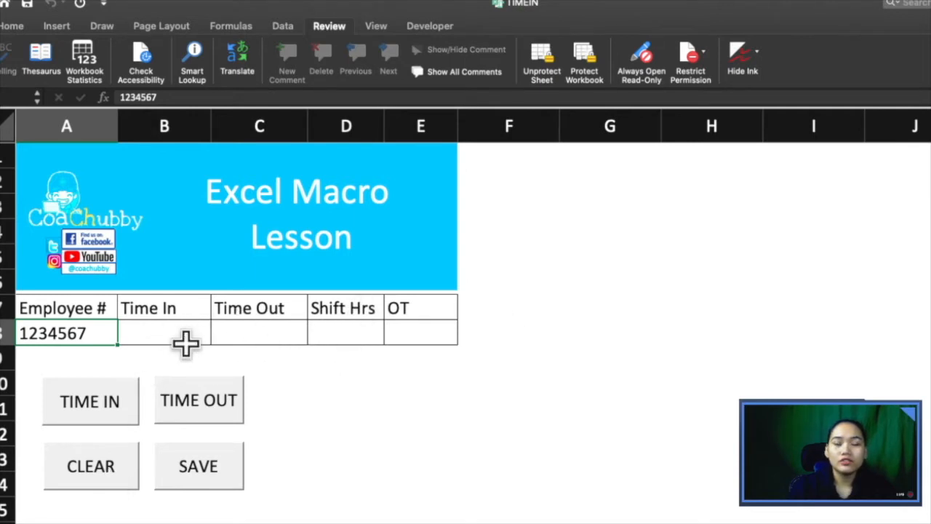
Step: Stamp a new Time In and Time Out and save the entry to the records table
left_click(98, 412)
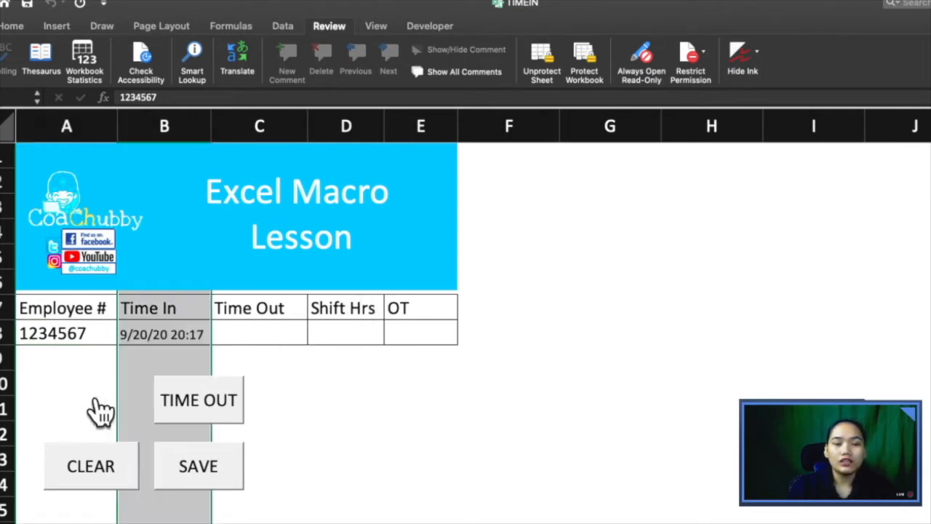
left_click(195, 414)
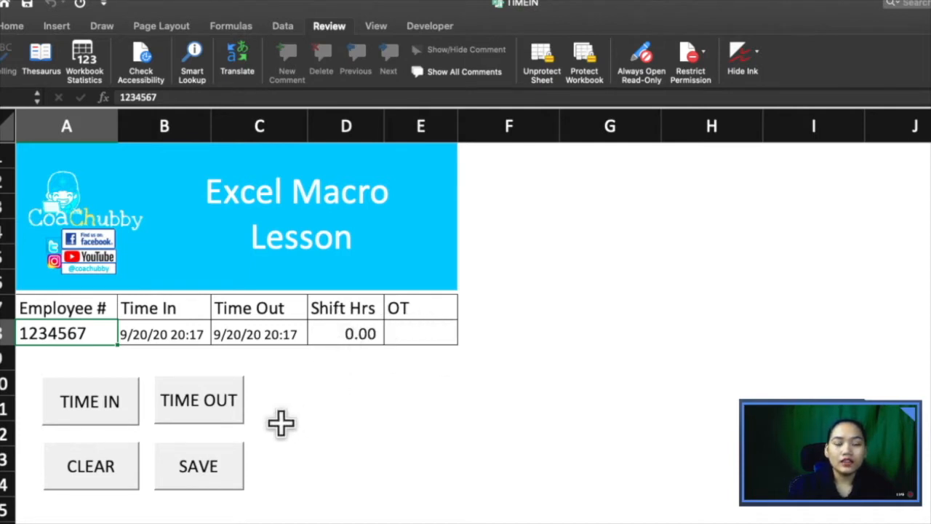
left_click(203, 486)
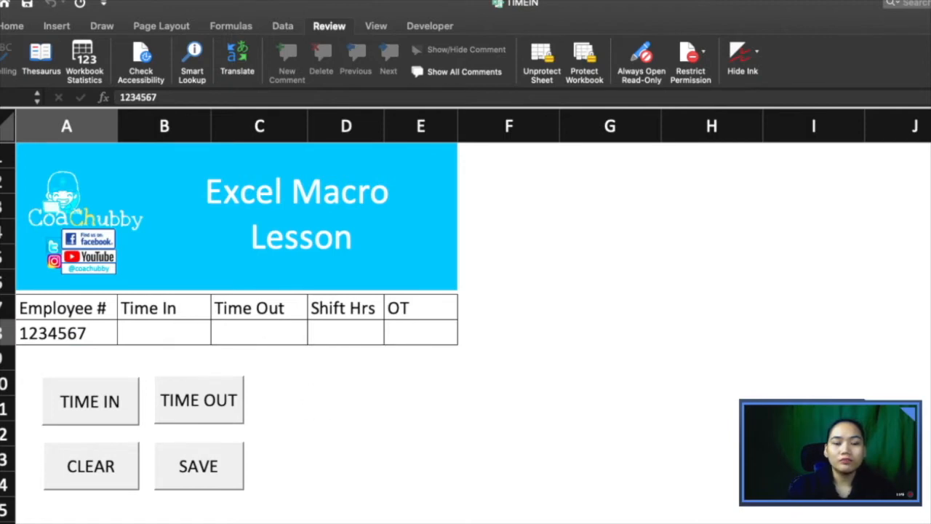
Step: On the records sheet, zoom in and wipe all saved rows with Reset
key("ctrl+Page_Down")
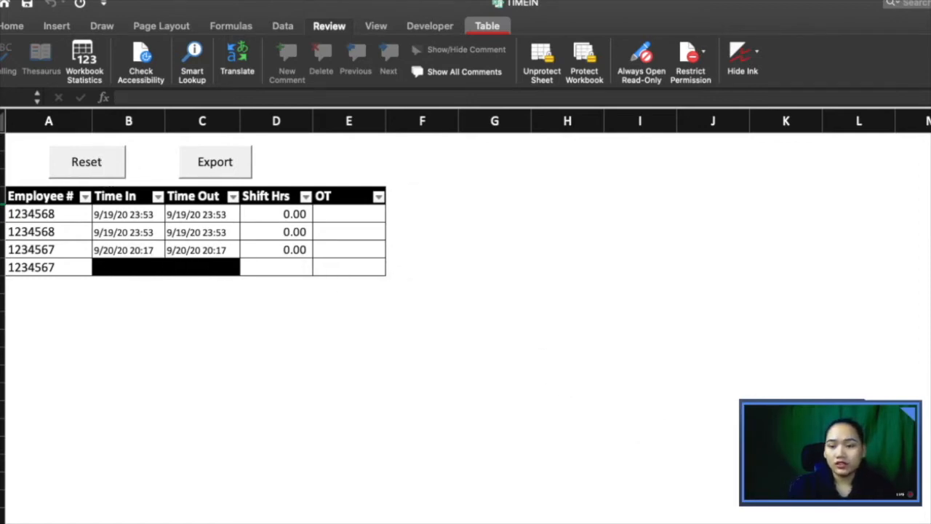
left_click(930, 522)
left_click(930, 523)
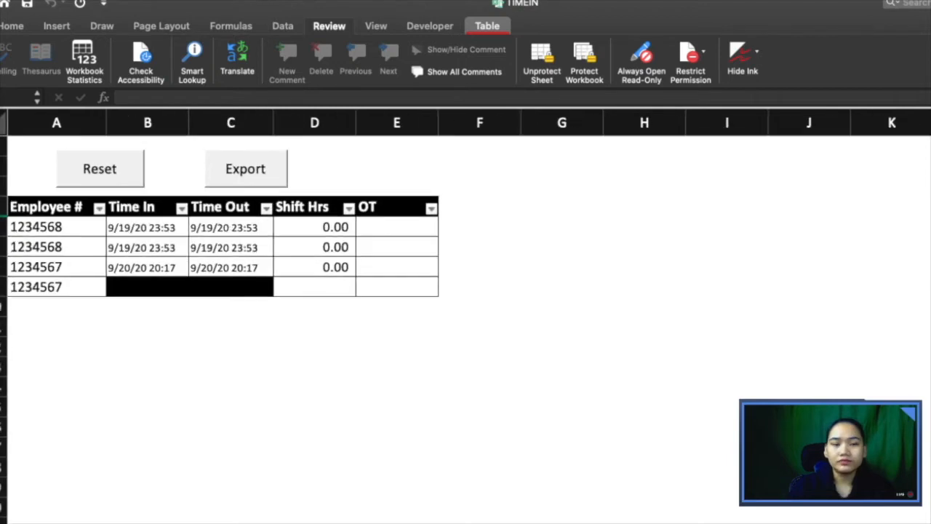
left_click(930, 523)
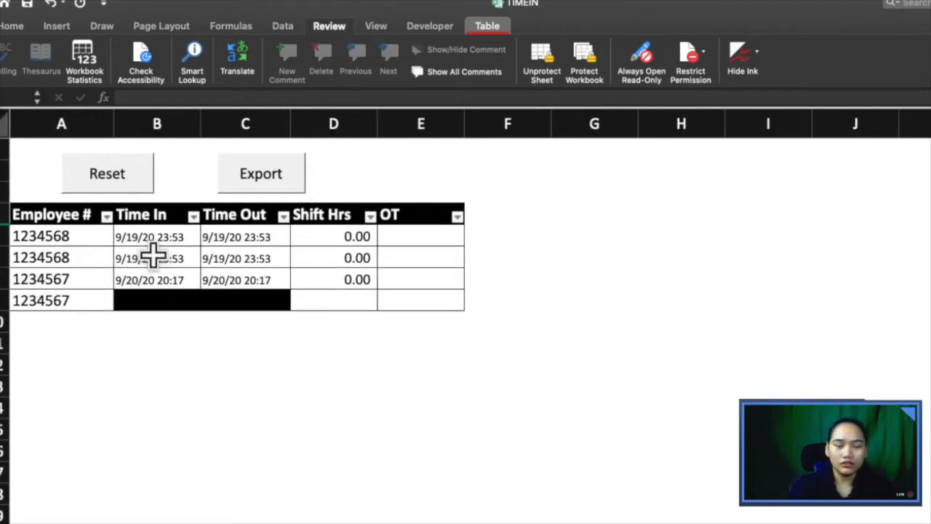
left_click(123, 173)
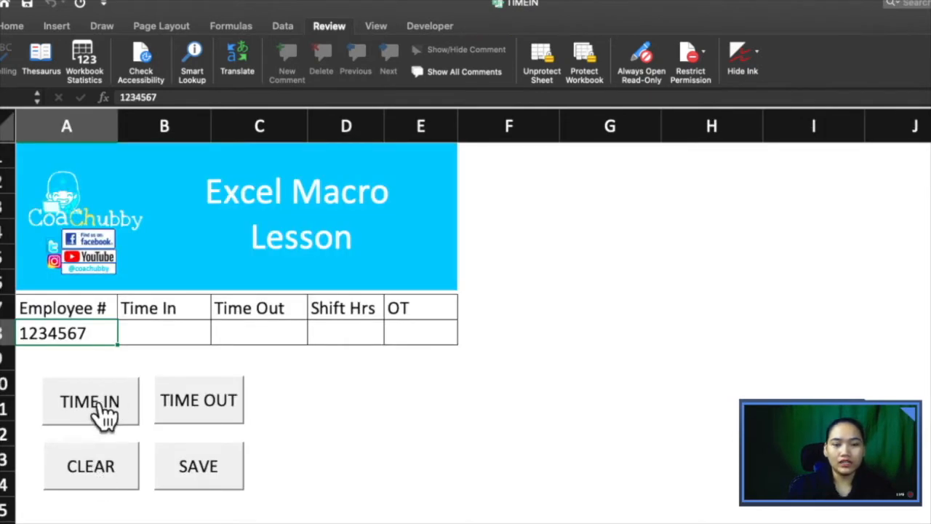
Step: Stamp Time In and Time Out, save the entry, and export the records table to Book7
left_click(104, 410)
left_click(197, 468)
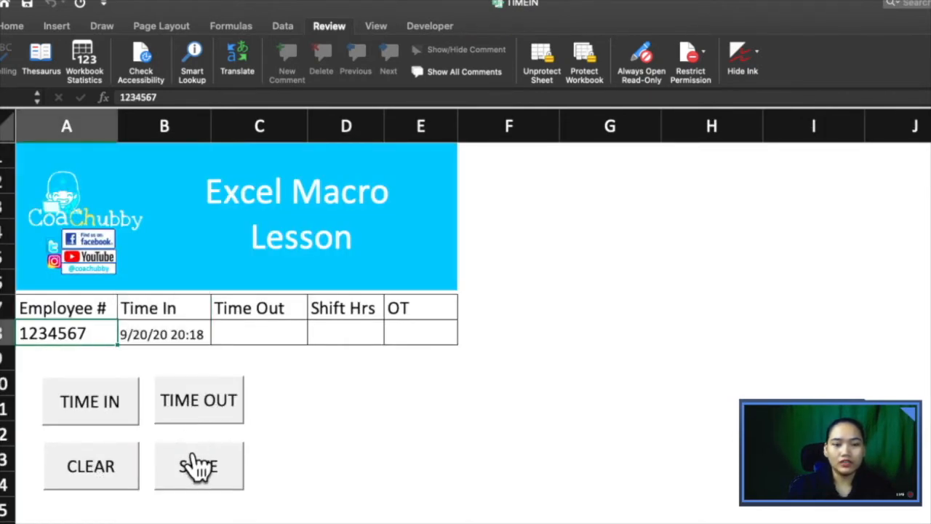
left_click(221, 414)
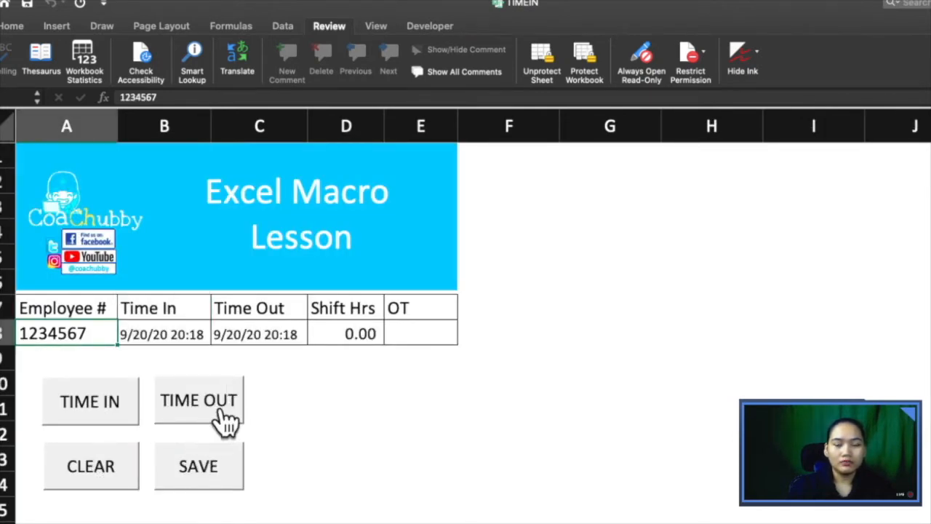
left_click(198, 477)
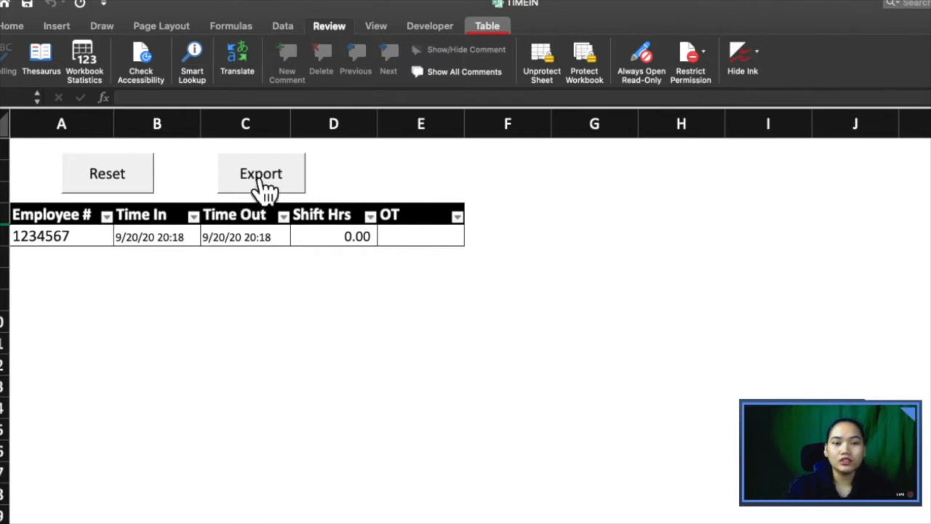
left_click(261, 177)
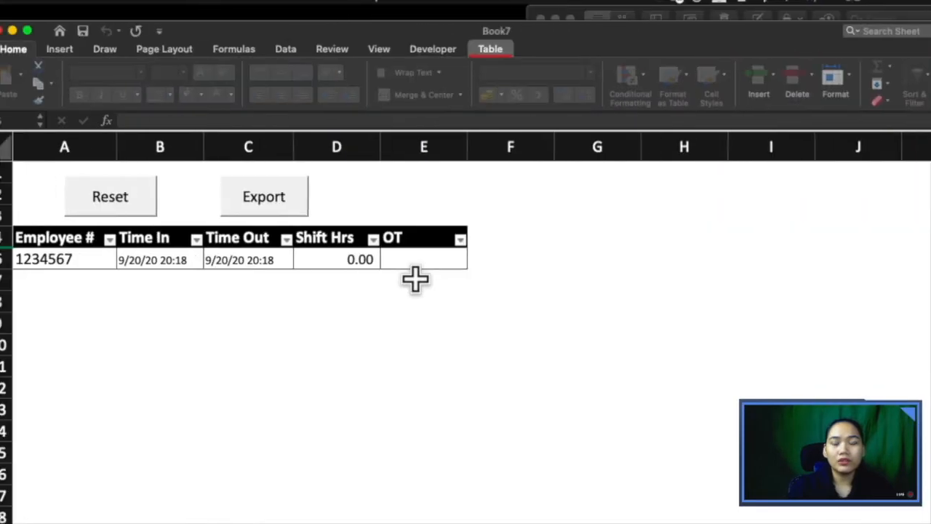
Step: Close the exported Book7 workbook without saving and return to the TIMEIN form sheet
left_click(302, 351)
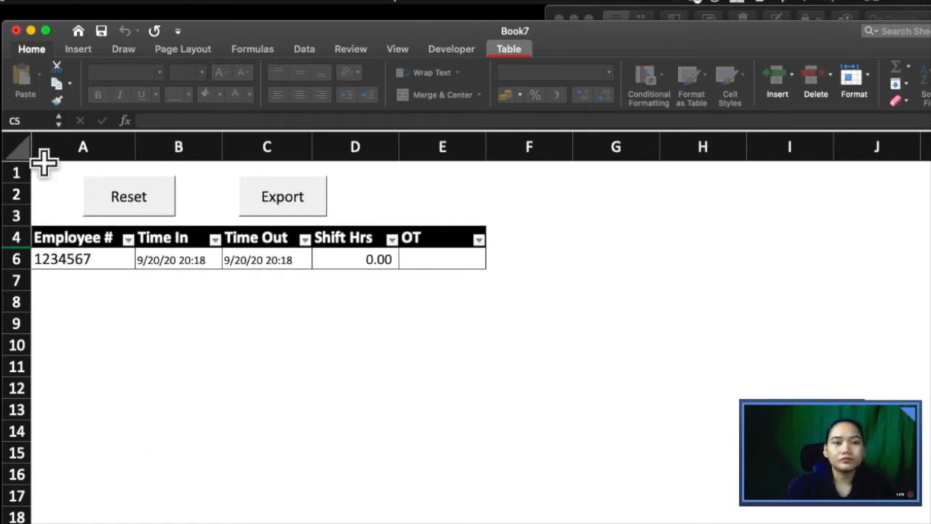
left_click(16, 31)
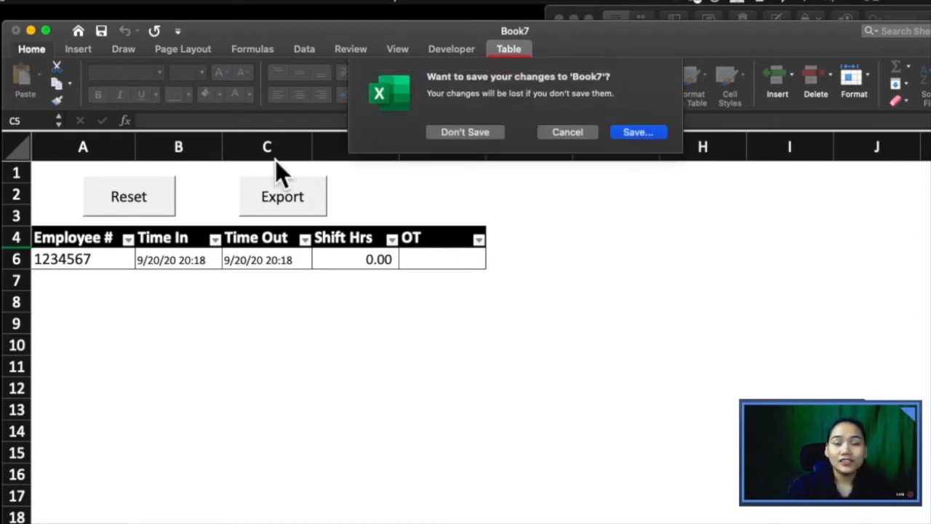
left_click(495, 129)
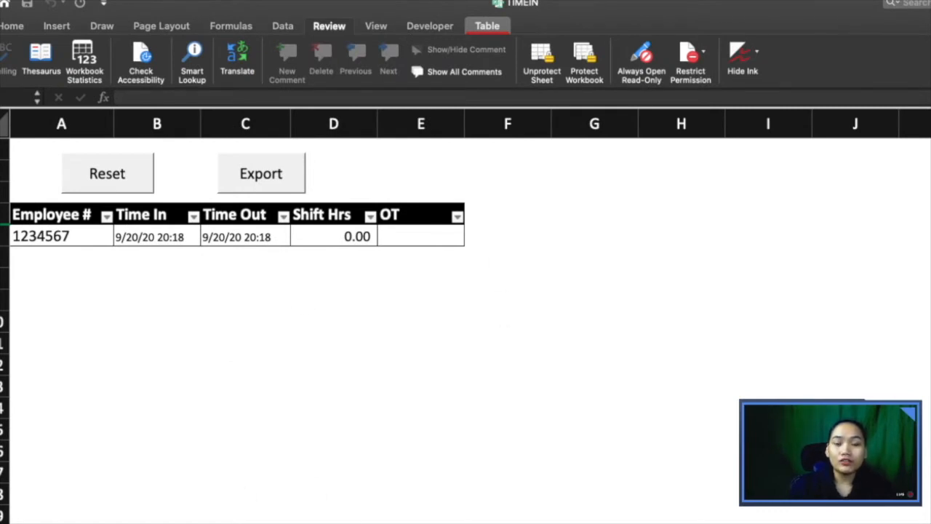
key("ctrl+Page_Up")
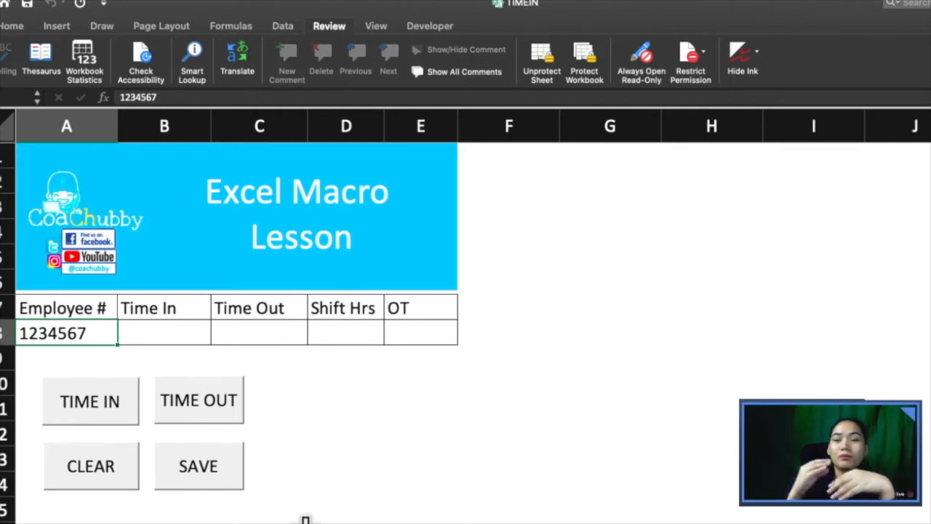
Step: Show the Developer ribbon tab with its macro and form-control commands
left_click(422, 30)
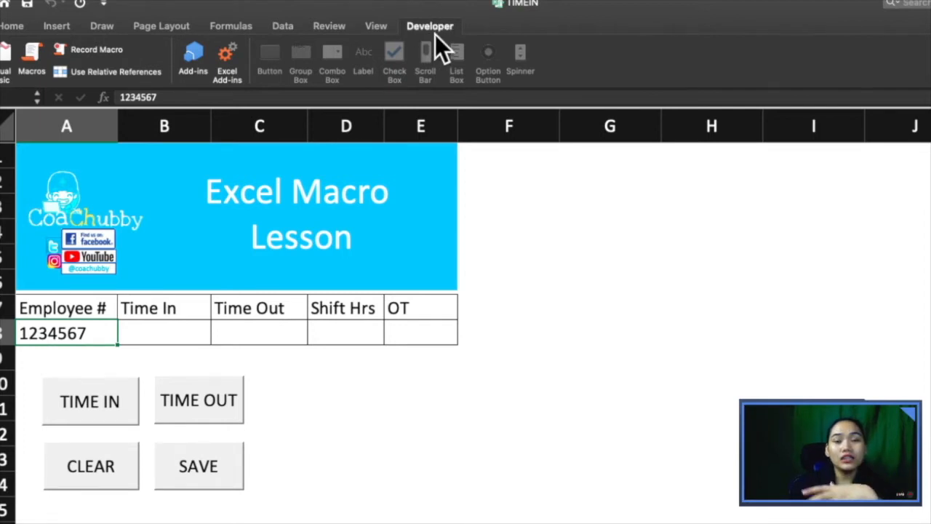
left_click(426, 55)
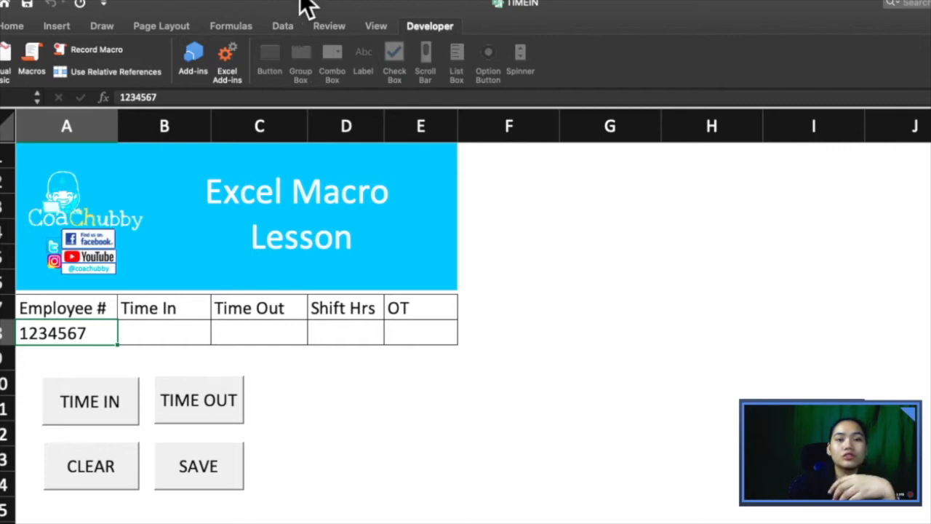
mouse_move(307, 6)
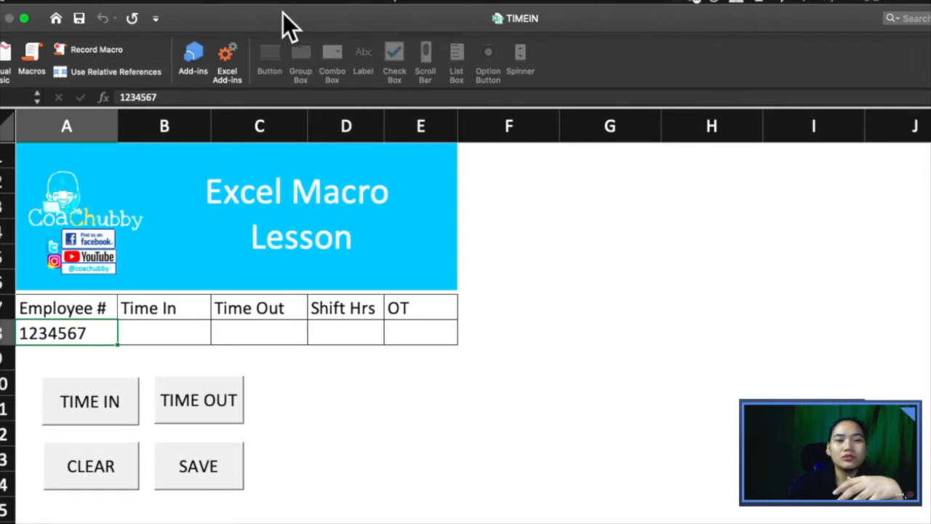
Step: Browse Developer Tab commands in toolbar customisation, then open the Visual Basic editor
left_click(157, 20)
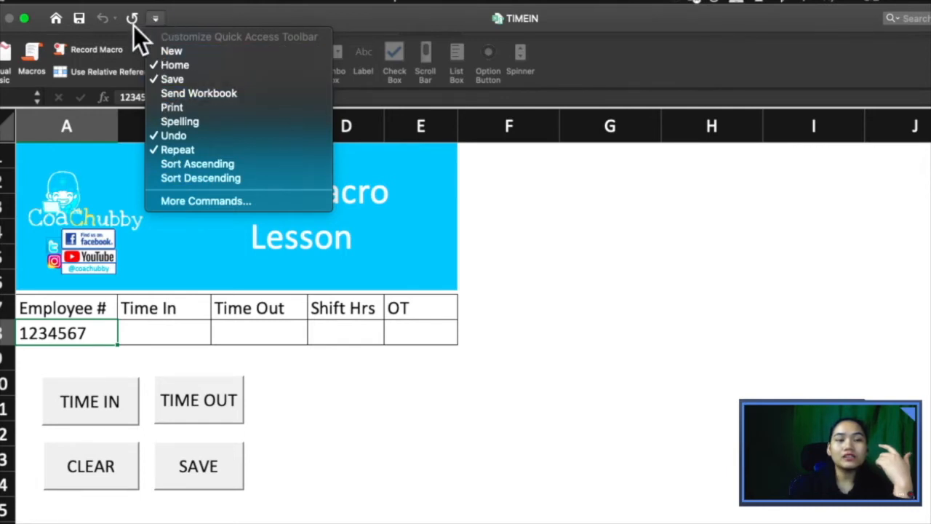
left_click(184, 200)
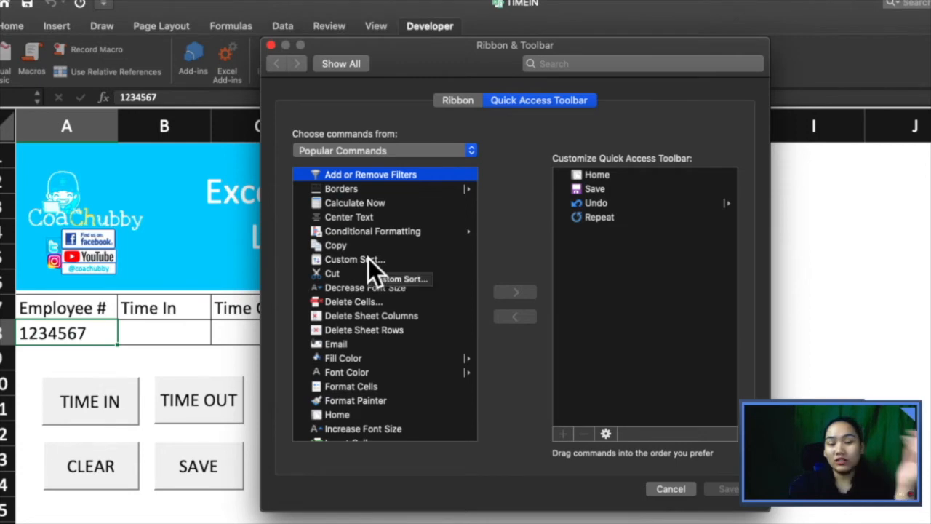
scroll(368, 259, "down", 2)
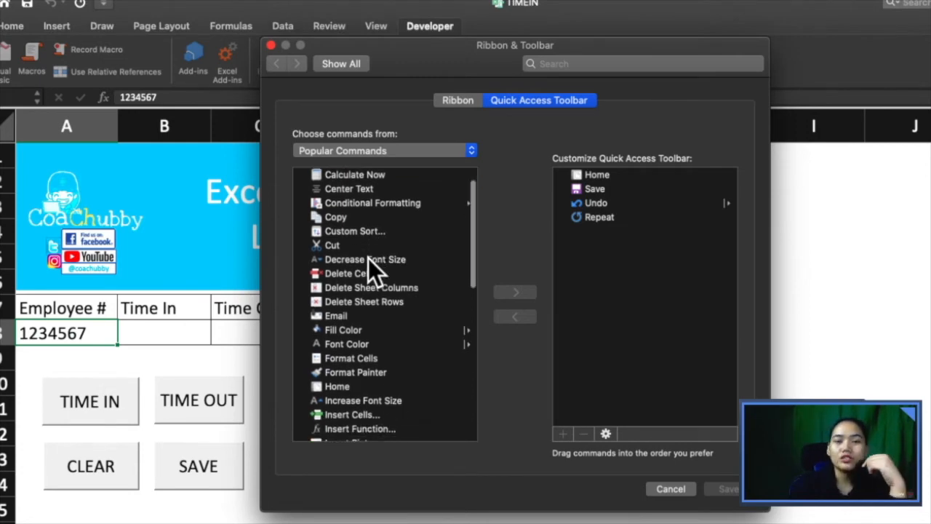
scroll(368, 258, "down", 13)
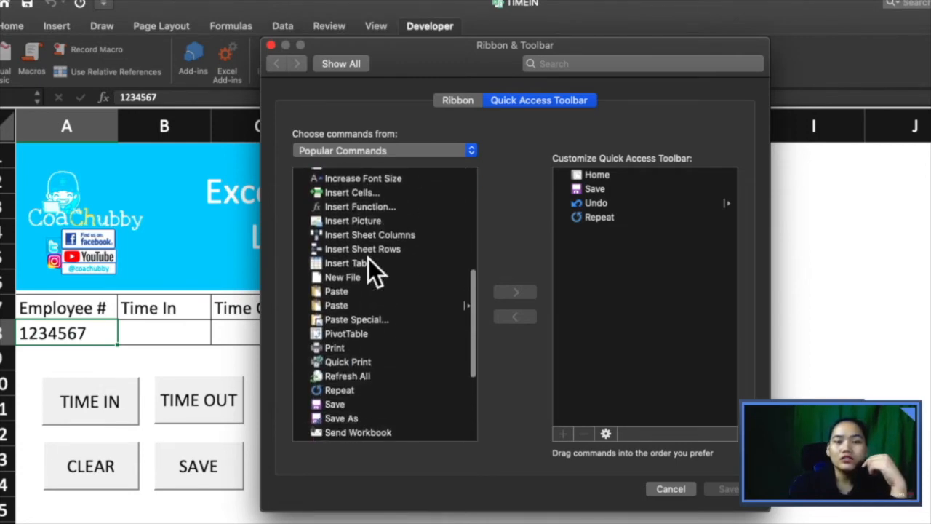
scroll(360, 283, "up", 15)
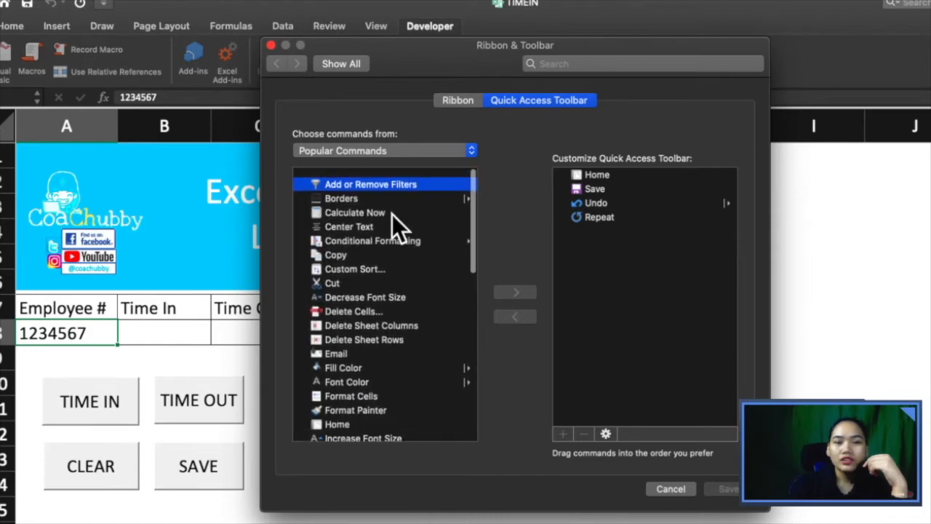
left_click(440, 143)
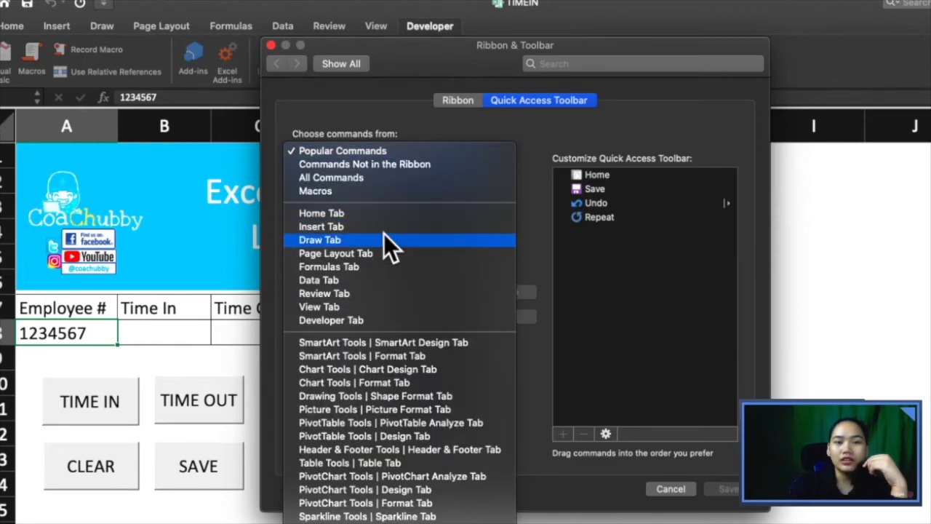
left_click(368, 323)
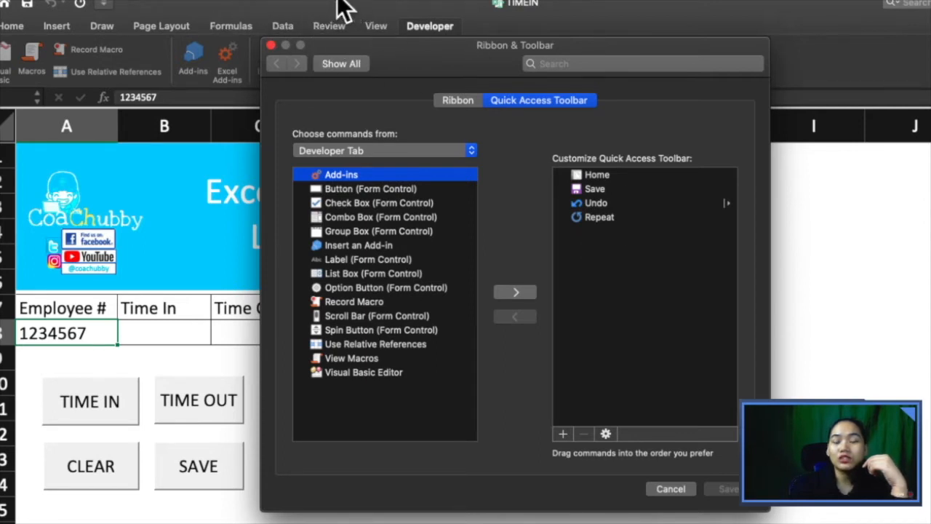
left_click(428, 31)
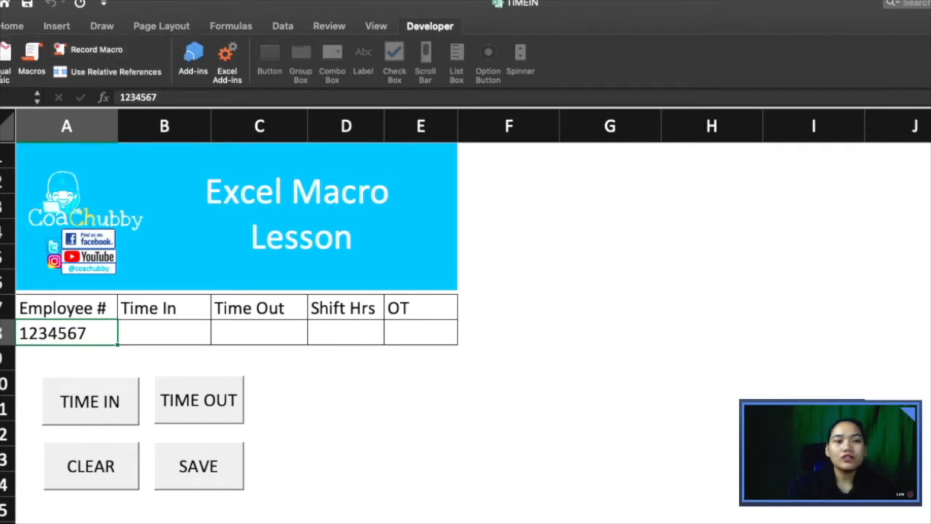
left_click(1, 68)
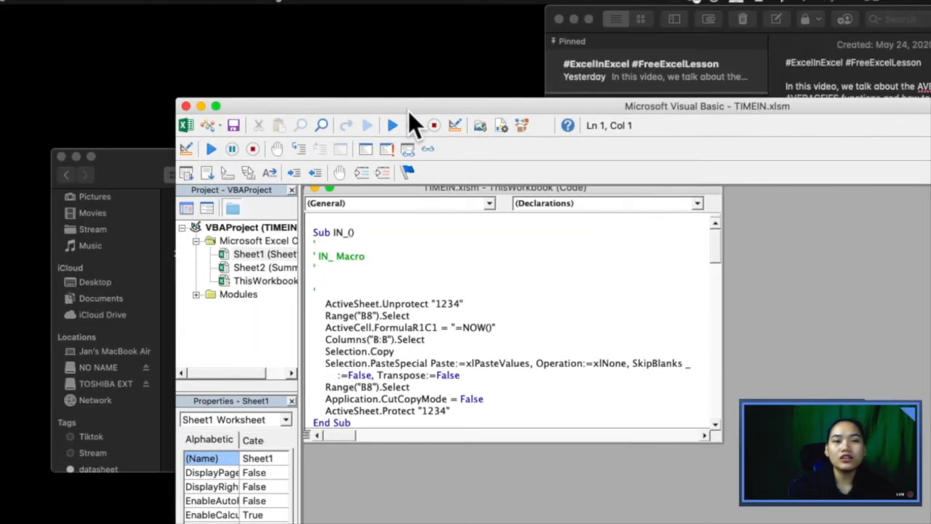
Step: Reposition and enlarge the VBA window, open ThisWorkbook's code and close Module1
left_click_drag(408, 111, 211, 12)
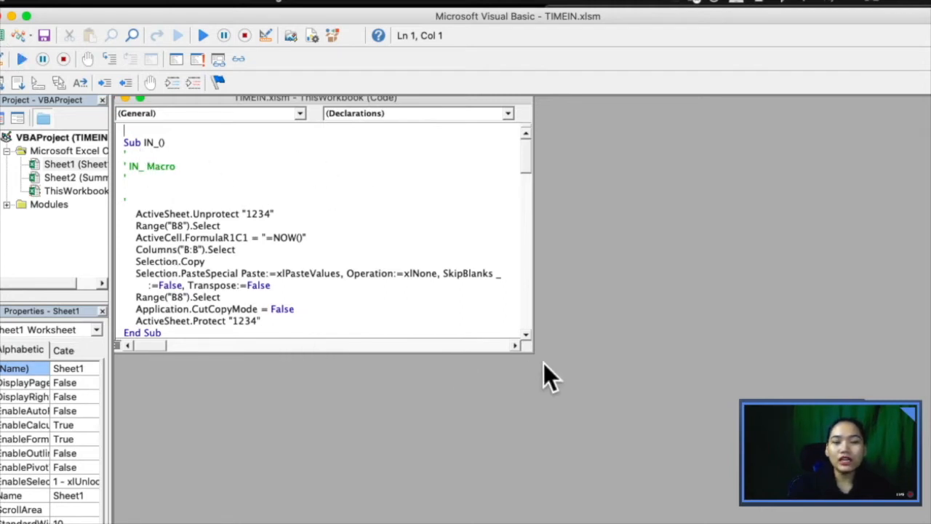
left_click_drag(531, 352, 734, 523)
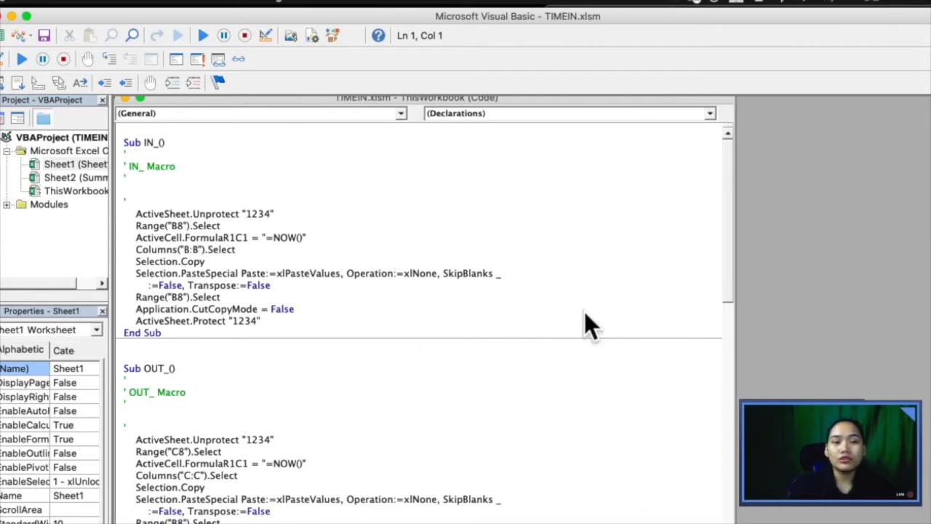
left_click_drag(111, 253, 191, 263)
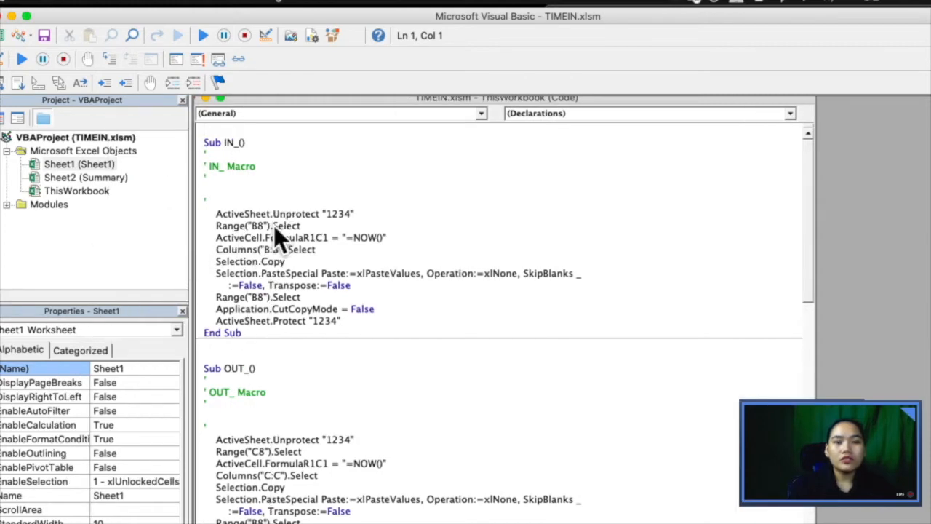
scroll(273, 226, "down", 4)
scroll(273, 226, "down", 4)
scroll(274, 225, "up", 8)
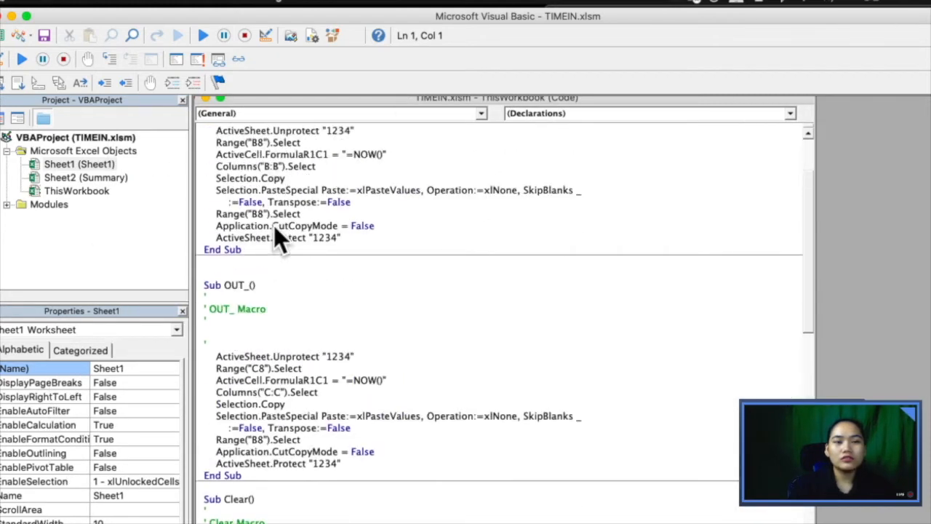
left_click(67, 189)
double_click(75, 190)
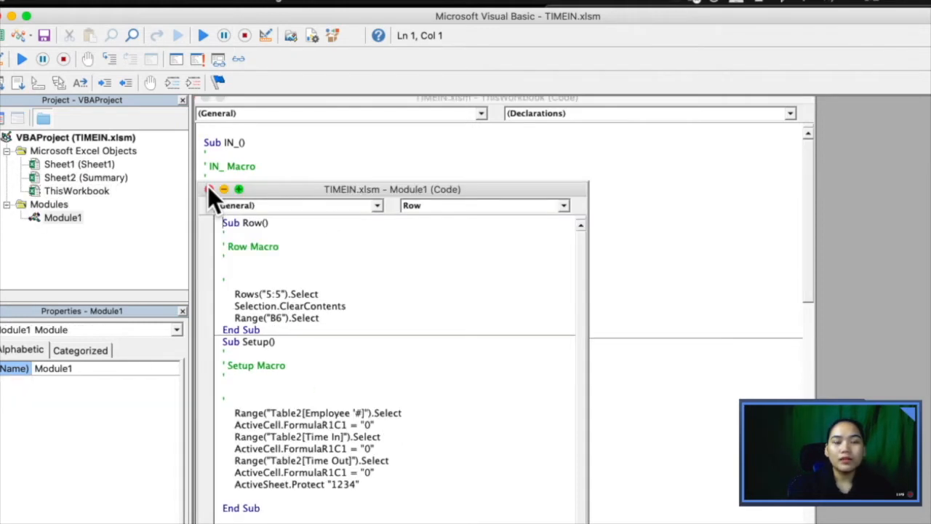
left_click(209, 189)
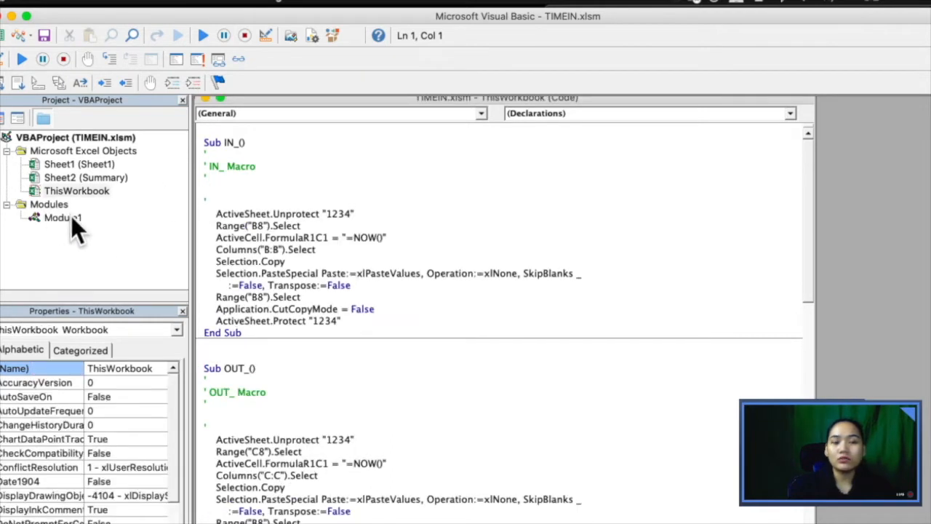
left_click(526, 283)
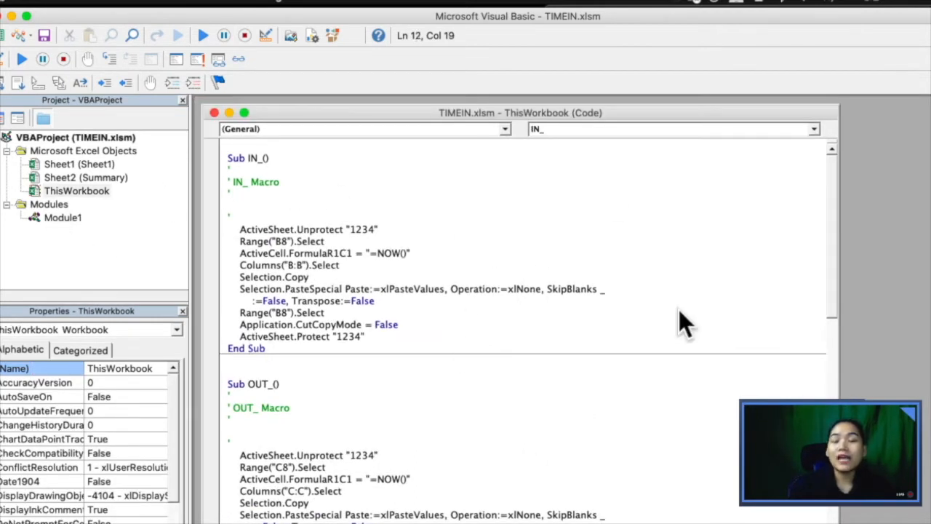
left_click(7, 204)
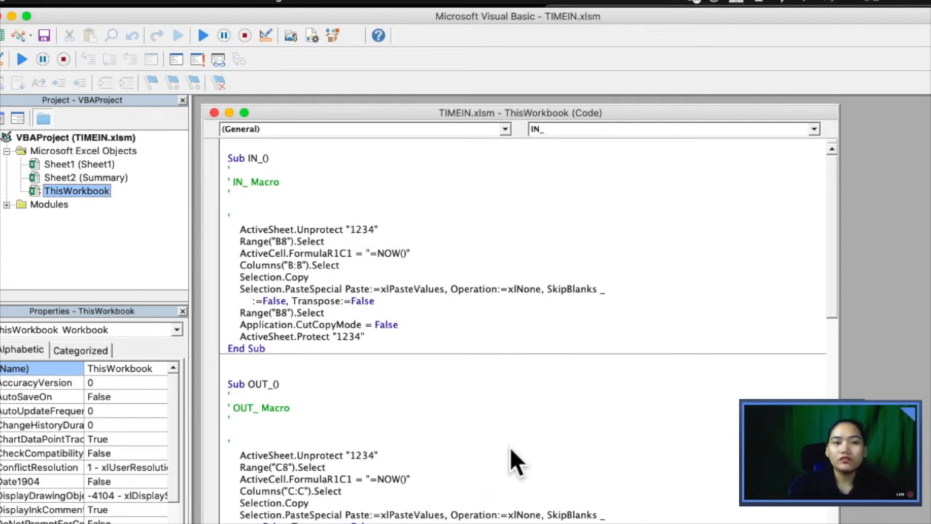
Step: Scroll through the IN_, OUT_, Clear, Save_ and Reset_ macros in ThisWorkbook
scroll(477, 403, "down", 10)
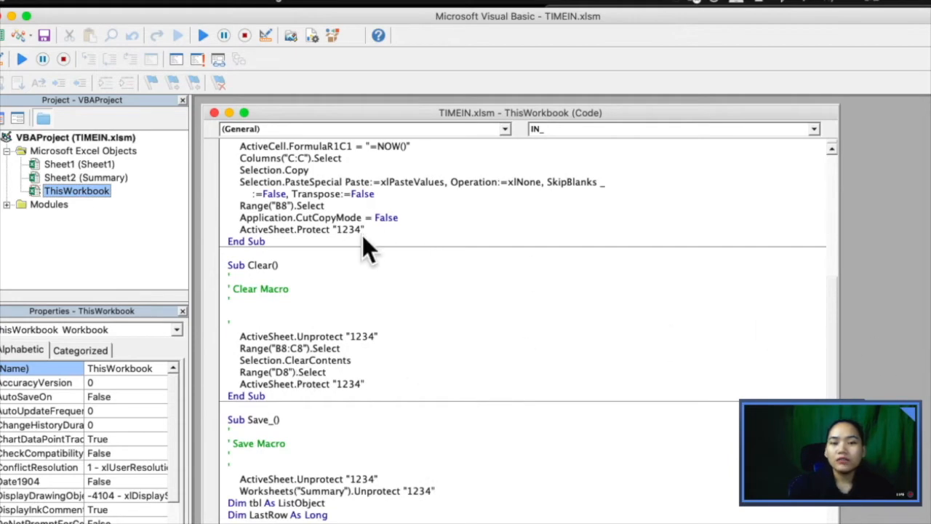
scroll(342, 404, "down", 10)
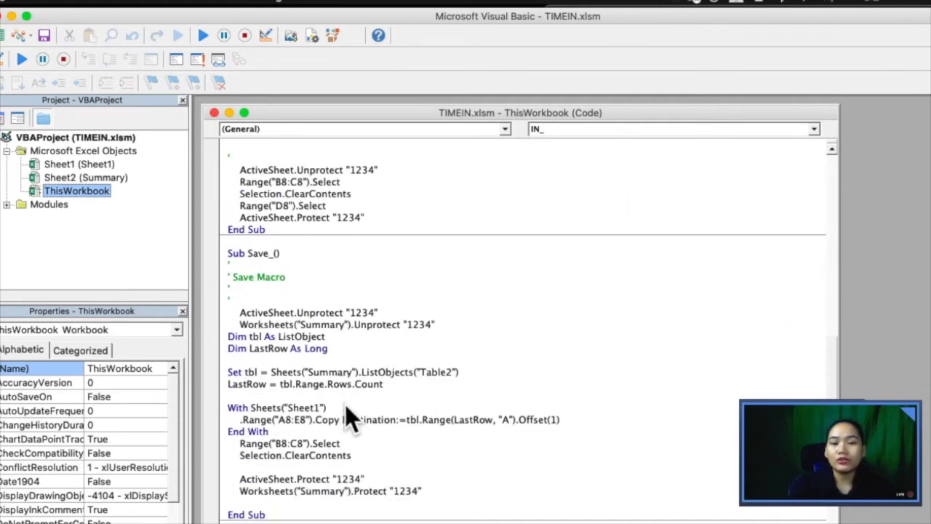
scroll(524, 327, "down", 1)
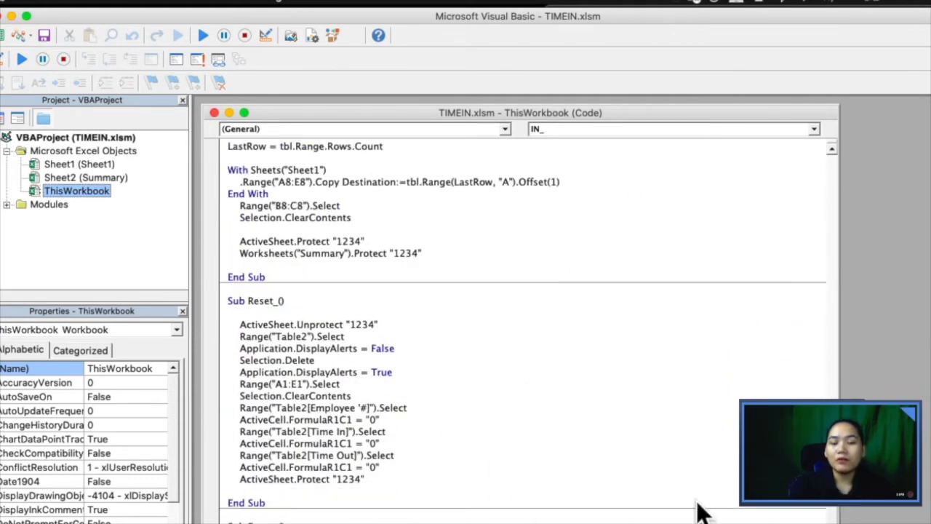
scroll(524, 327, "up", 15)
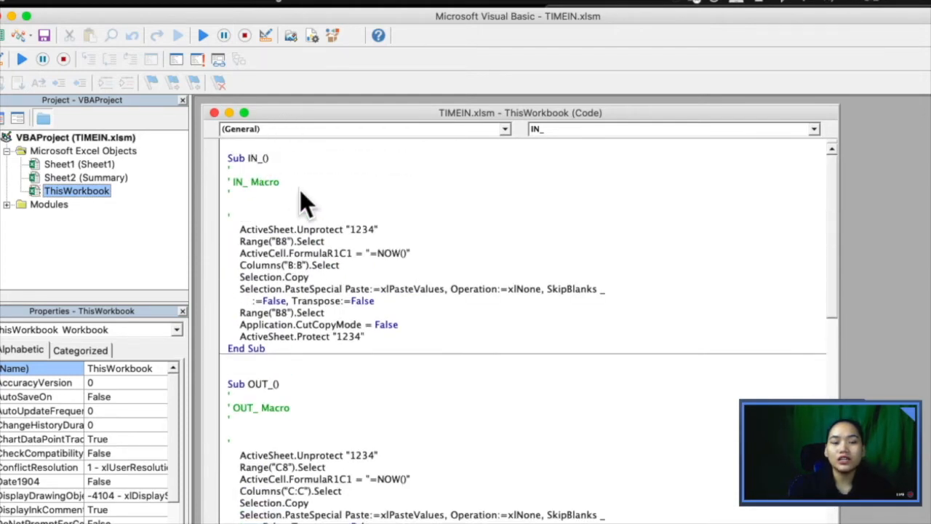
scroll(300, 189, "down", 6)
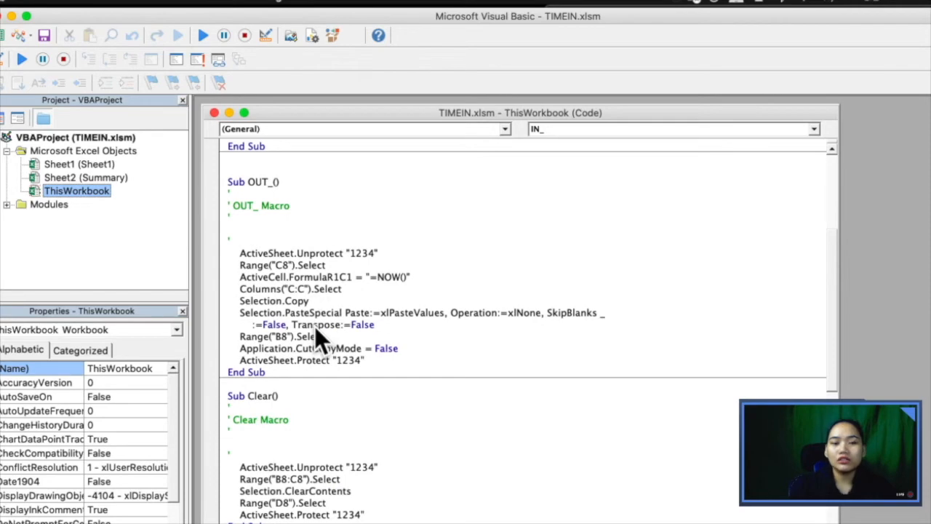
scroll(315, 327, "down", 1)
scroll(318, 416, "down", 1)
scroll(319, 402, "down", 7)
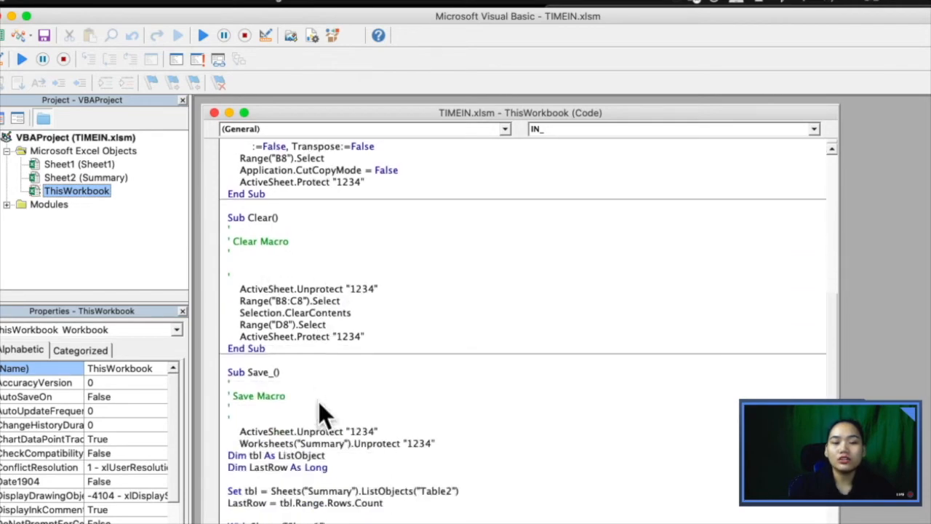
scroll(360, 324, "down", 6)
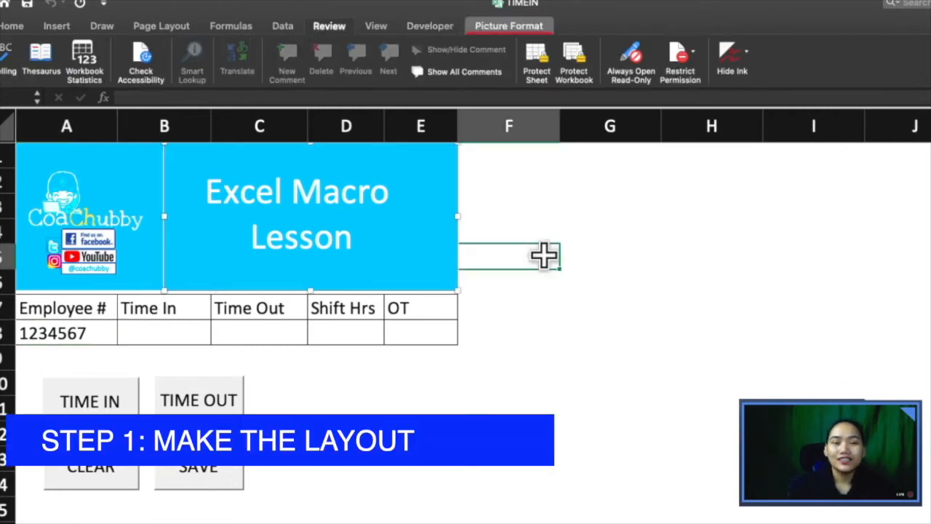
Step: Select the Time In and Time Out cells B8:C8
left_click(545, 255)
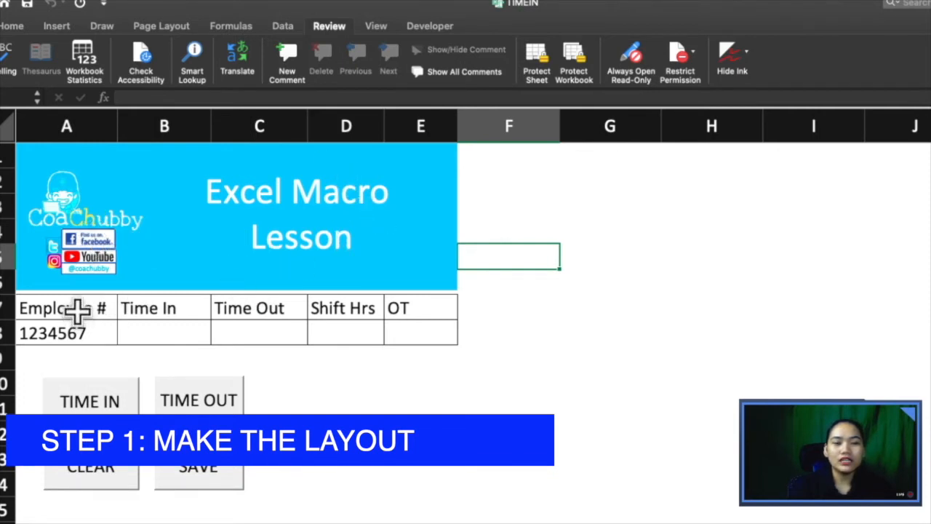
left_click_drag(78, 315, 395, 339)
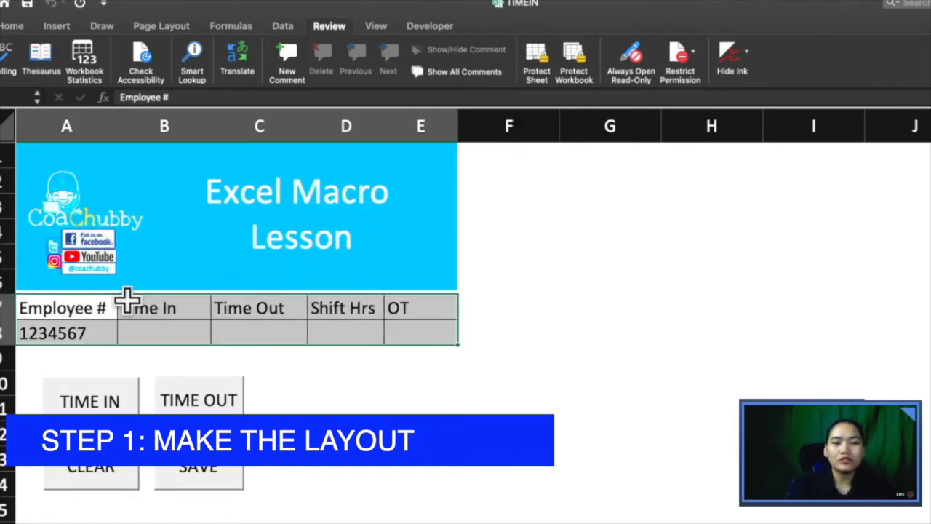
left_click(77, 332)
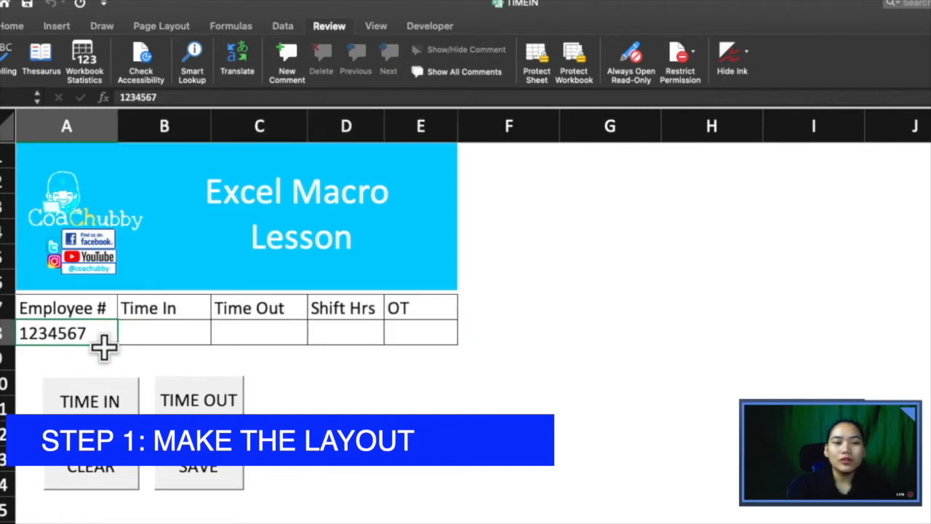
left_click(181, 331)
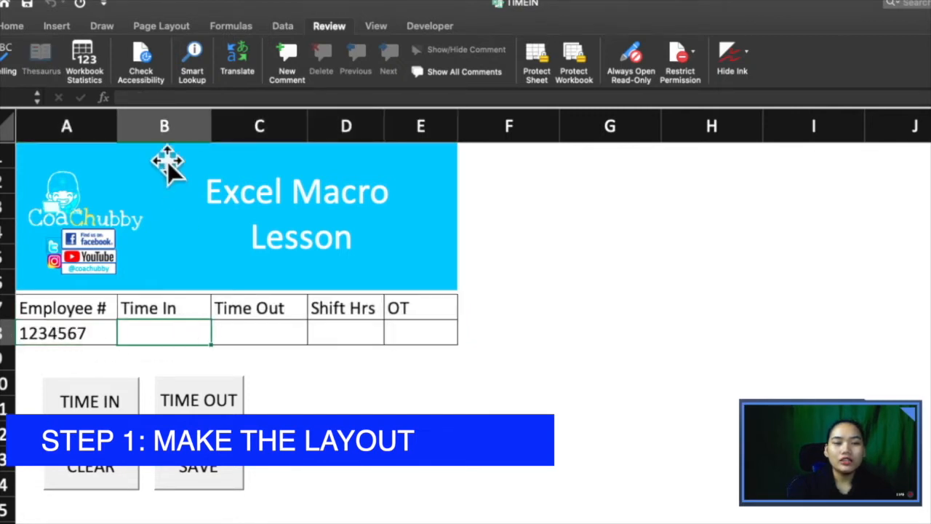
left_click(167, 120)
left_click_drag(166, 120, 249, 135)
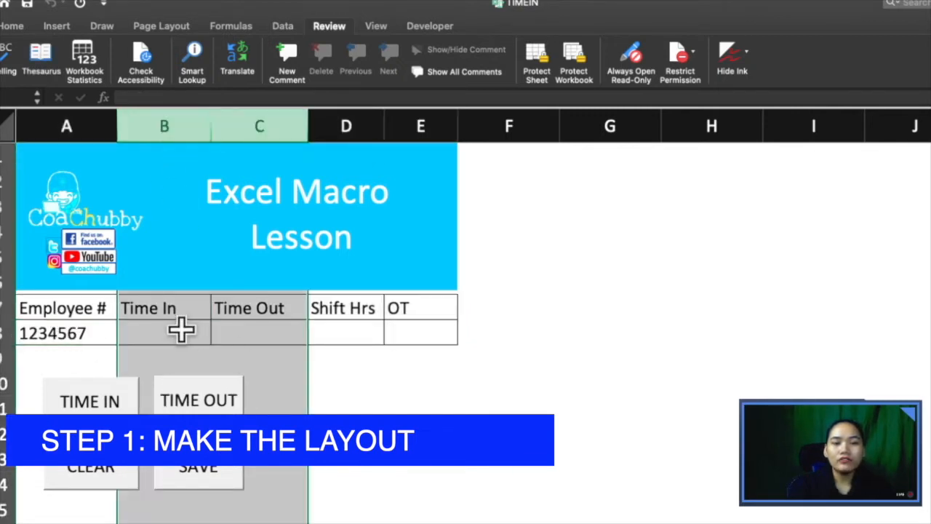
left_click_drag(183, 331, 267, 336)
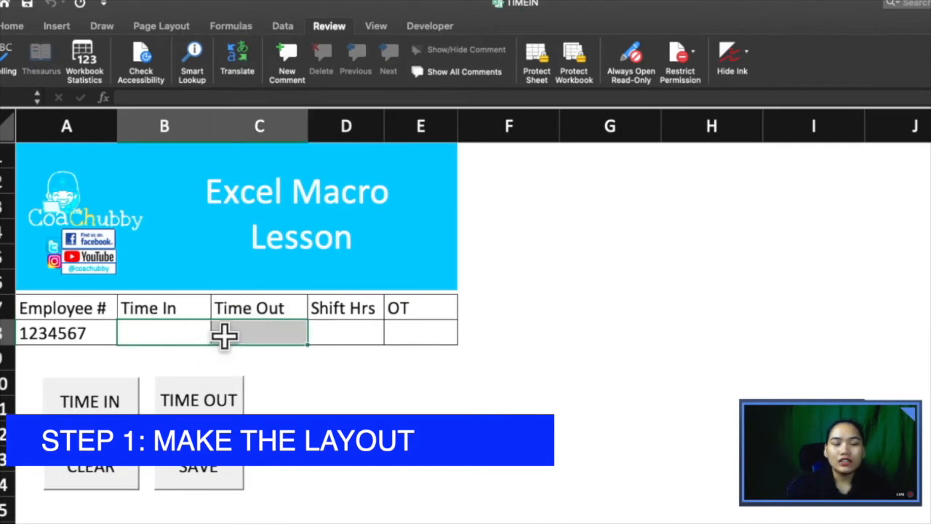
Step: Apply the custom m/d/yy h:mm number format to B8:C8 through Format Cells
right_click(225, 336)
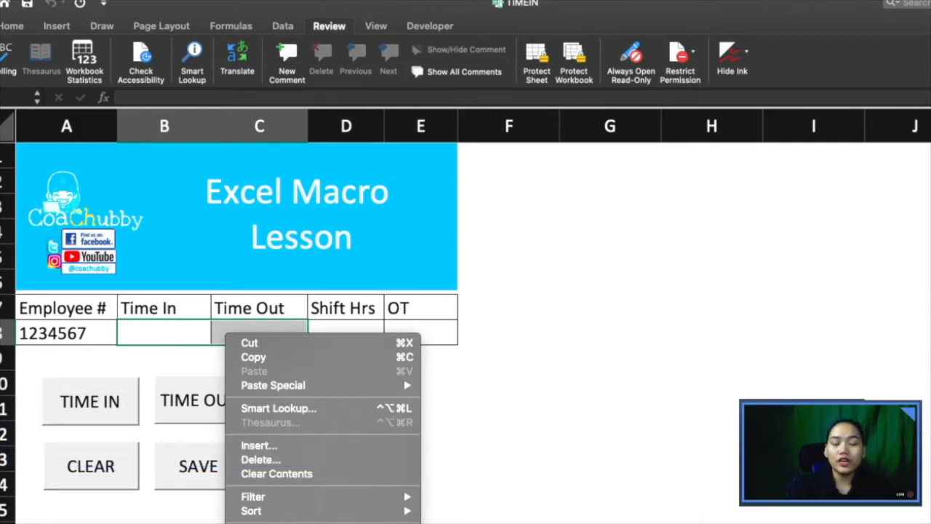
left_click(269, 522)
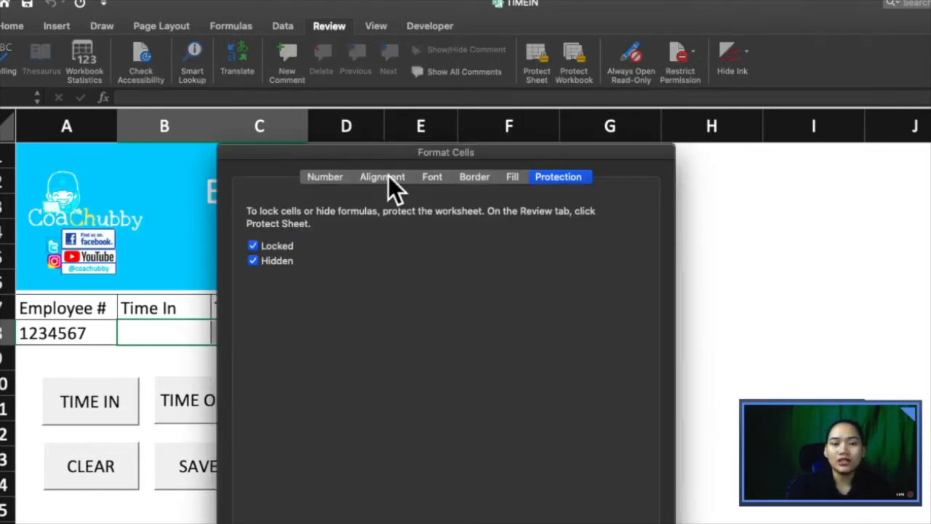
left_click(388, 177)
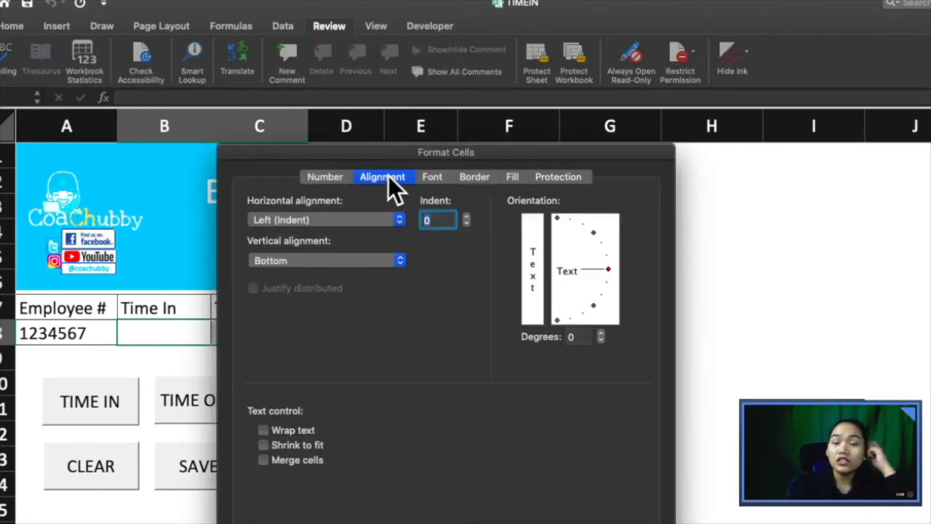
left_click(432, 176)
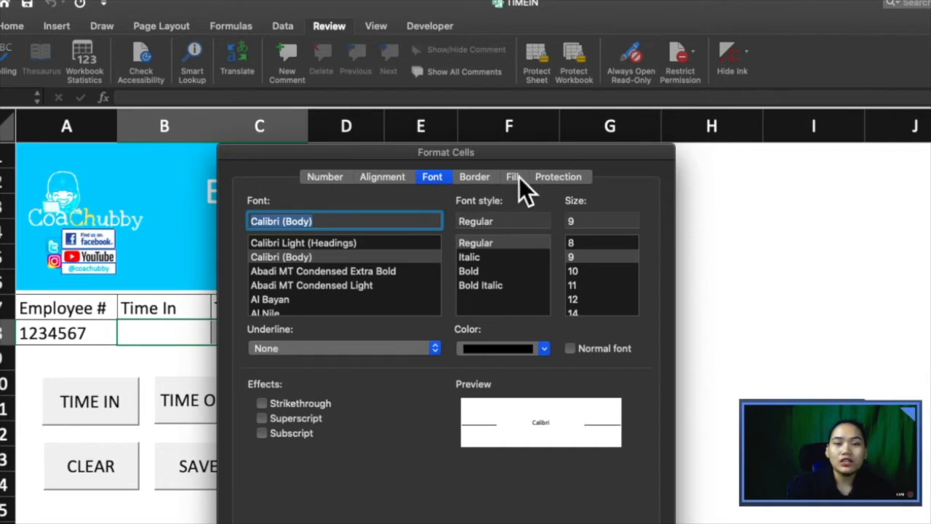
left_click(542, 177)
left_click(329, 178)
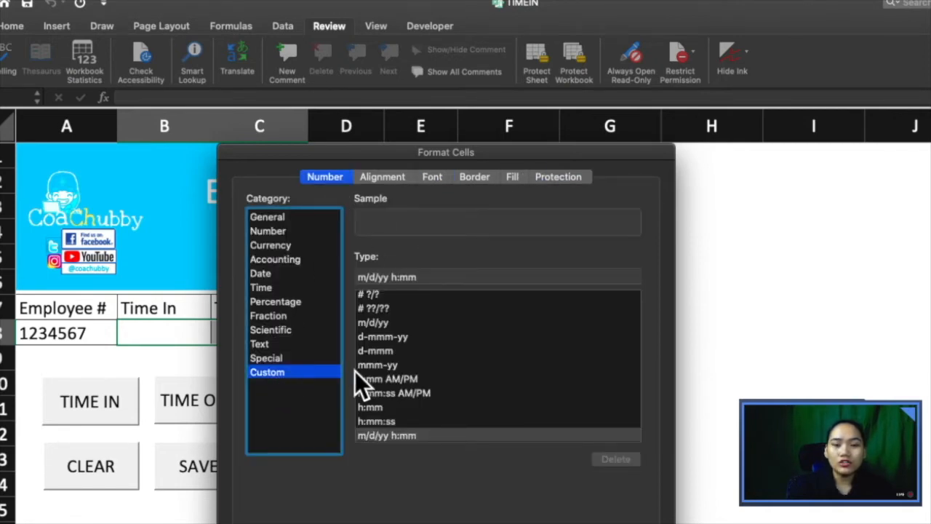
scroll(418, 380, "down", 5)
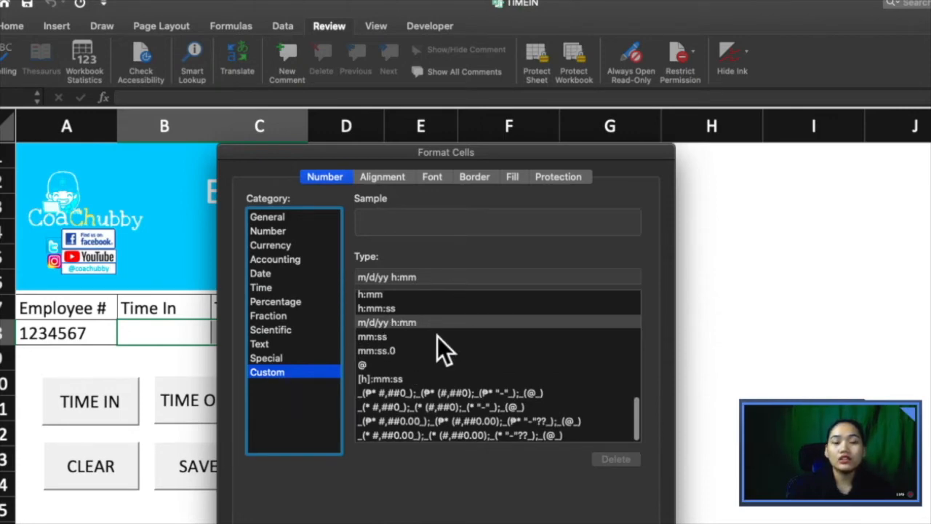
scroll(402, 331, "up", 2)
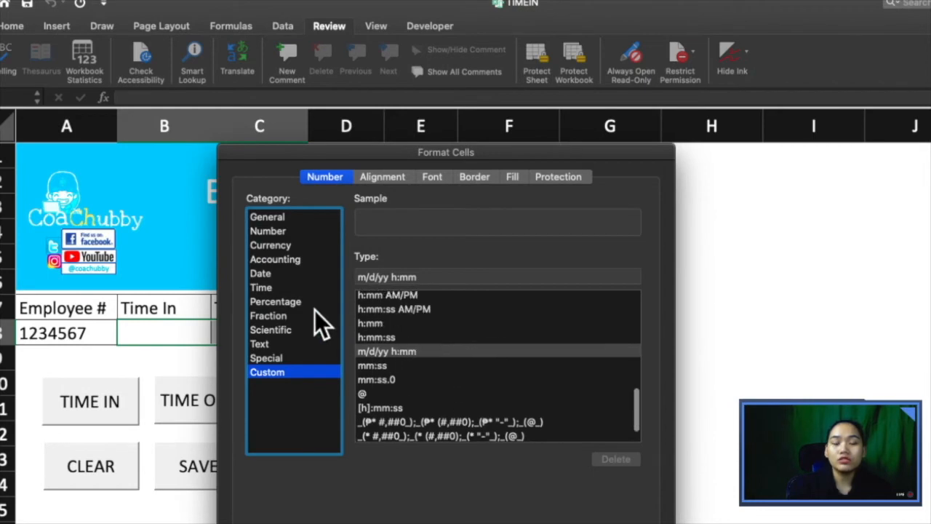
left_click(274, 287)
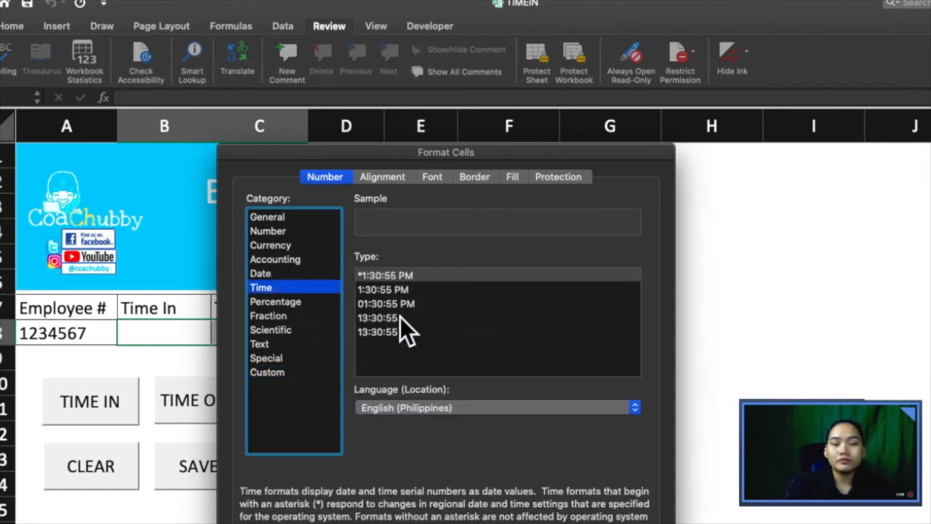
left_click(298, 371)
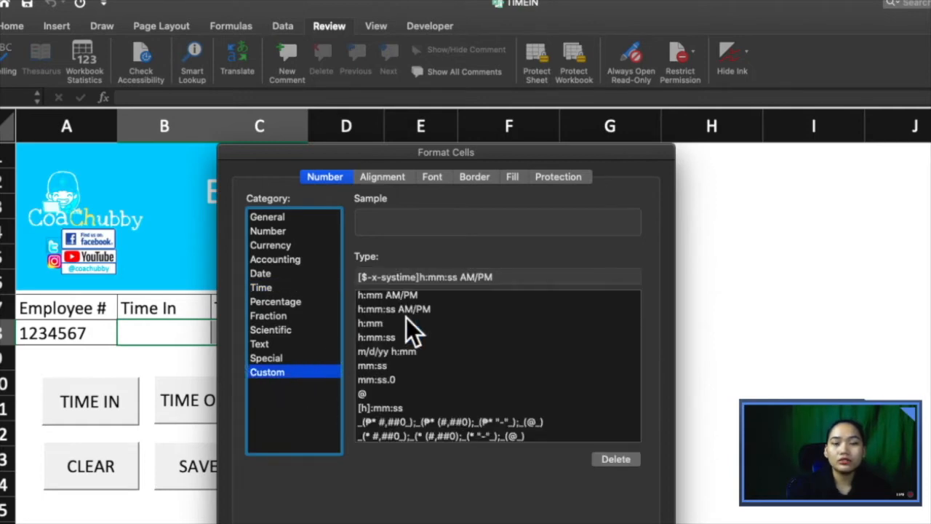
scroll(406, 320, "up", 3)
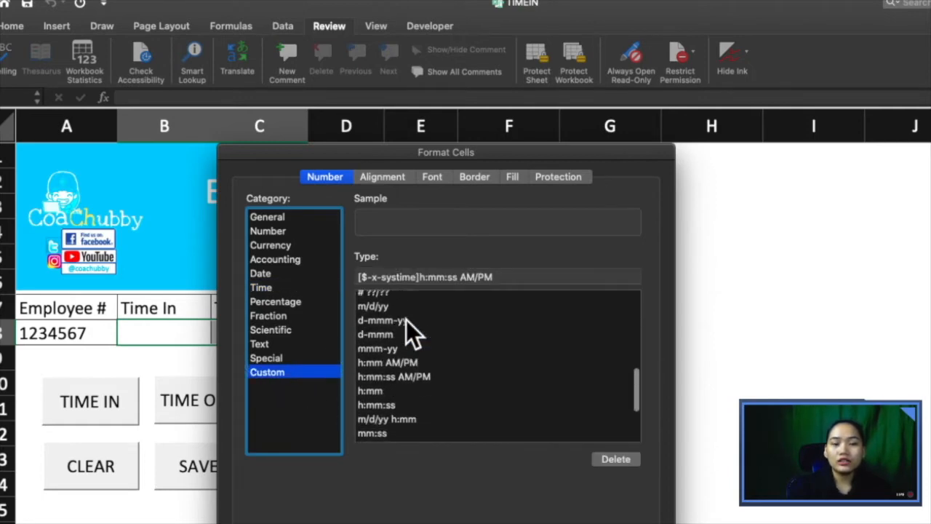
scroll(386, 375, "down", 3)
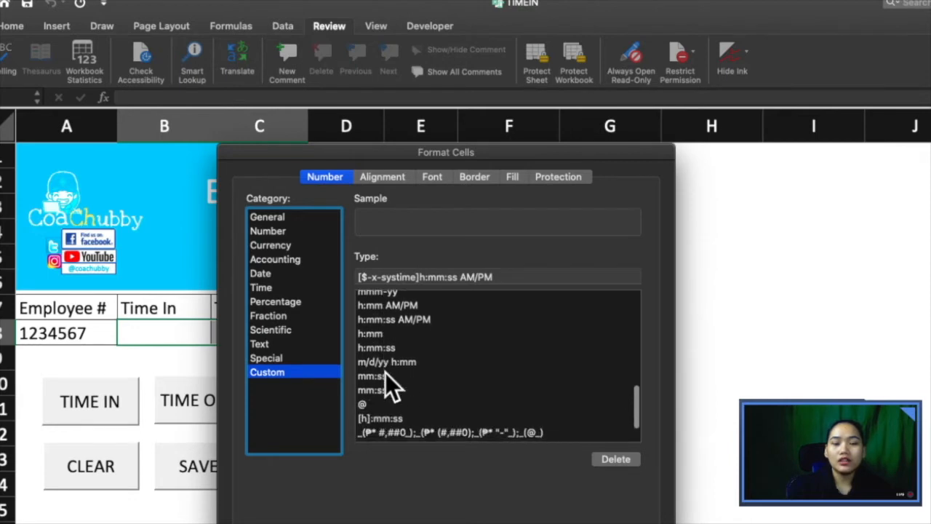
left_click(401, 364)
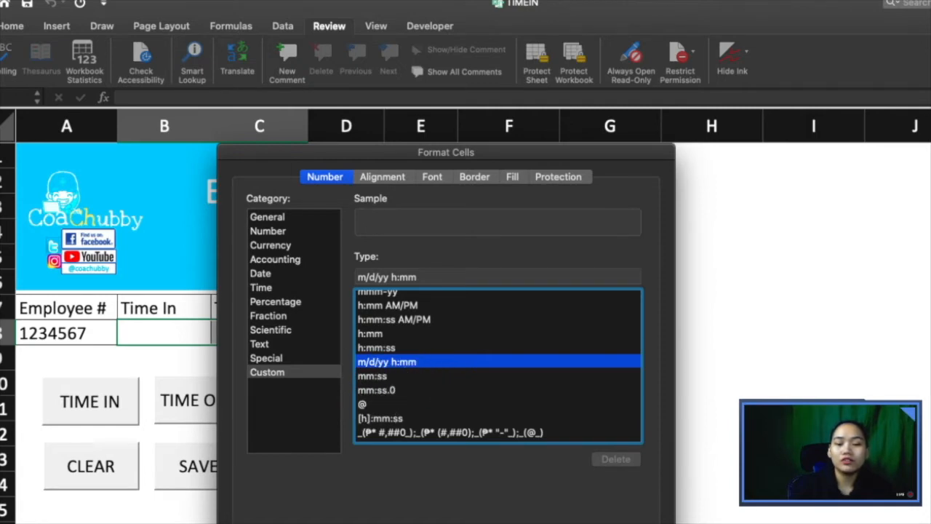
key("Return")
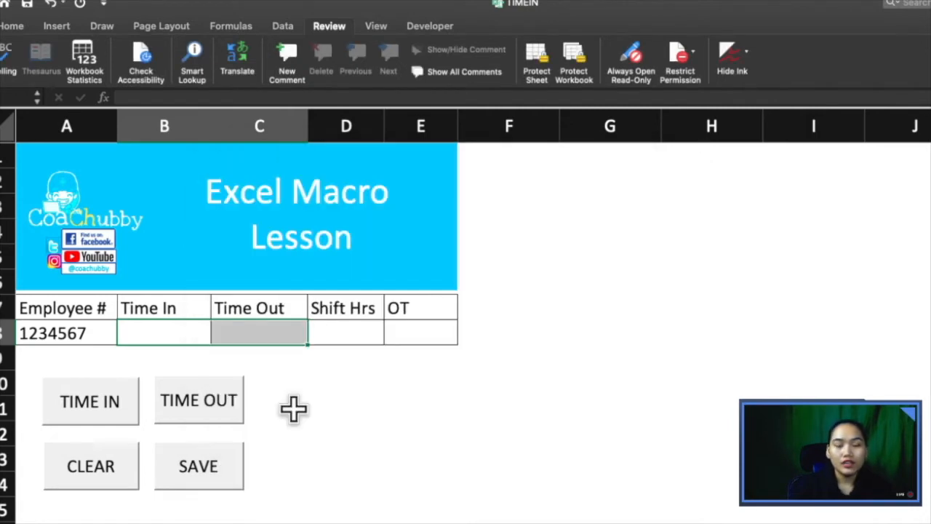
left_click(347, 324)
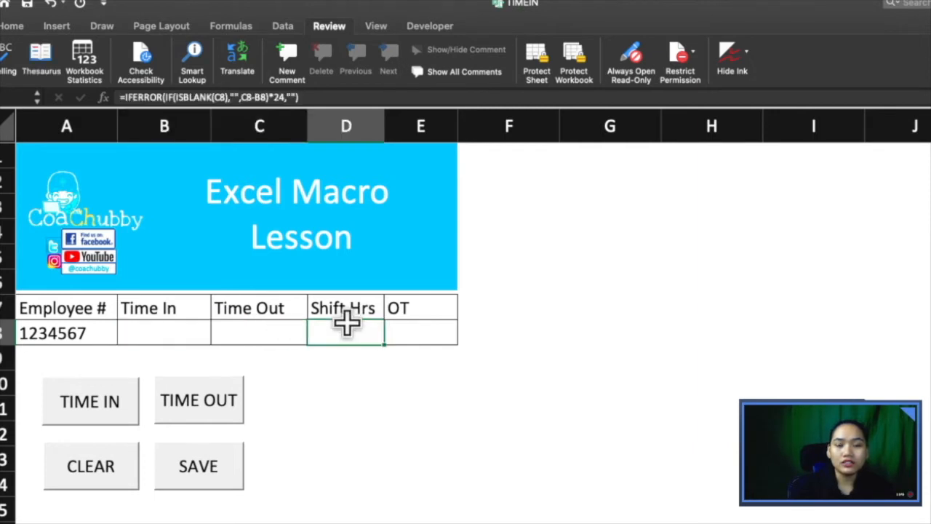
double_click(346, 340)
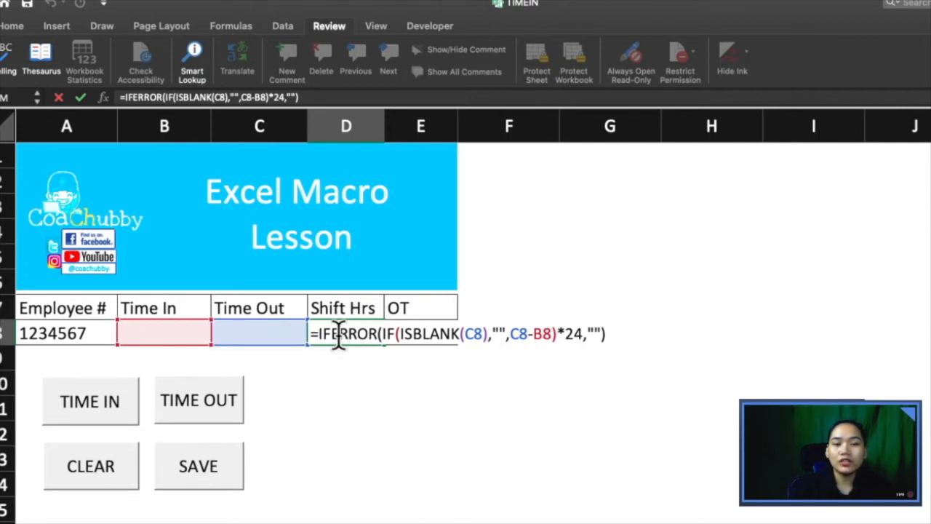
left_click_drag(511, 333, 553, 333)
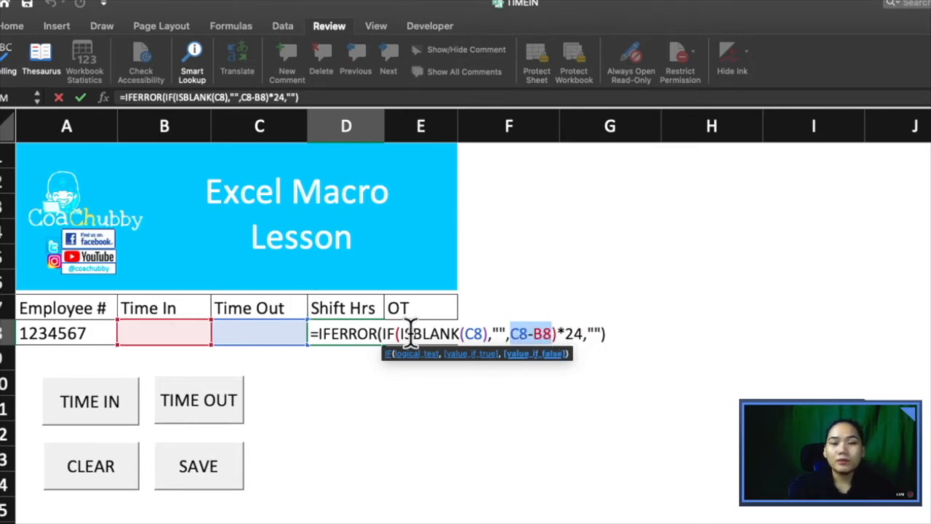
left_click_drag(410, 333, 494, 333)
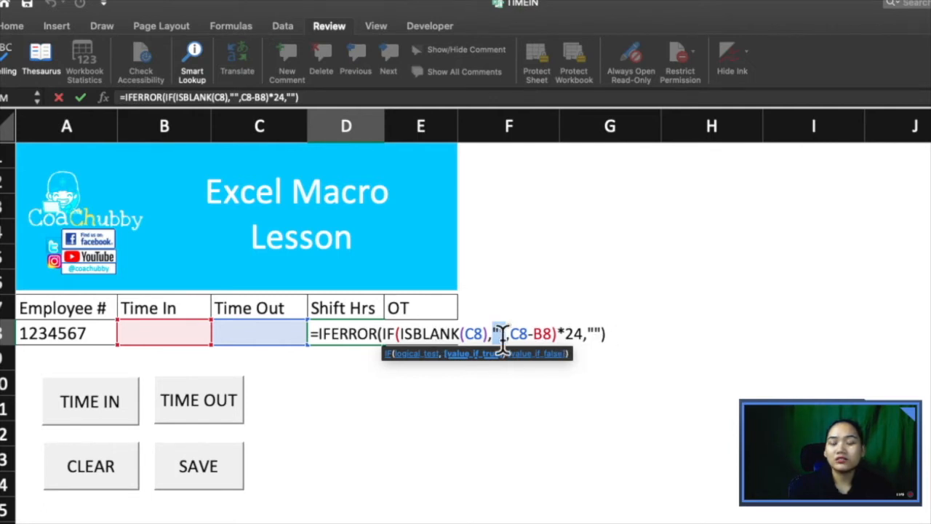
left_click(542, 336)
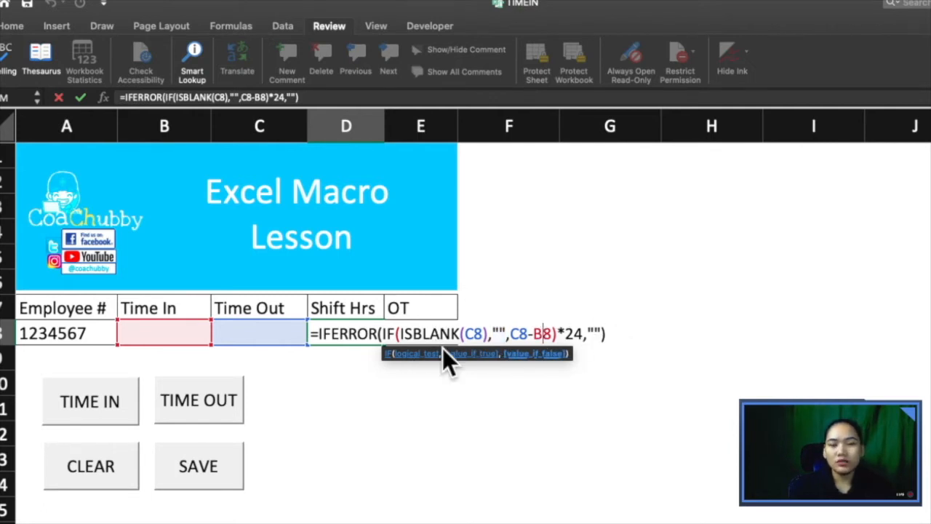
key("Return")
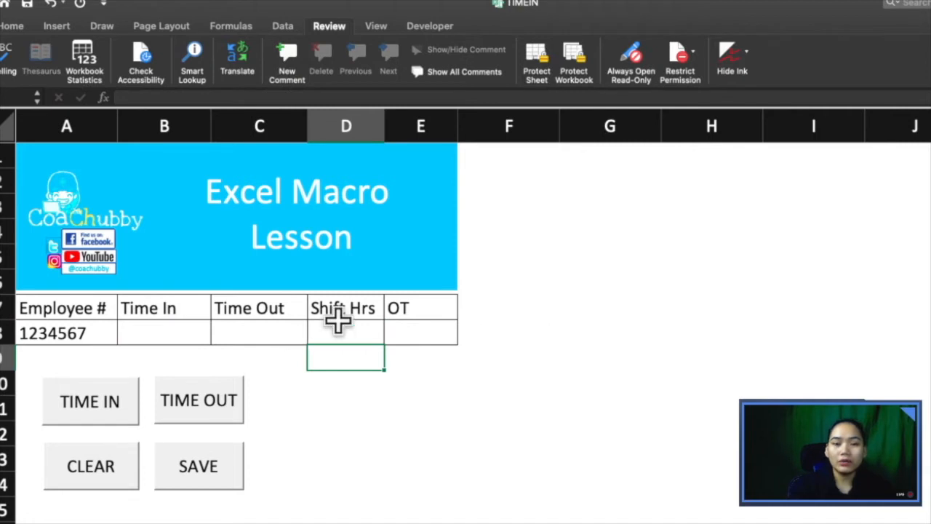
left_click(339, 325)
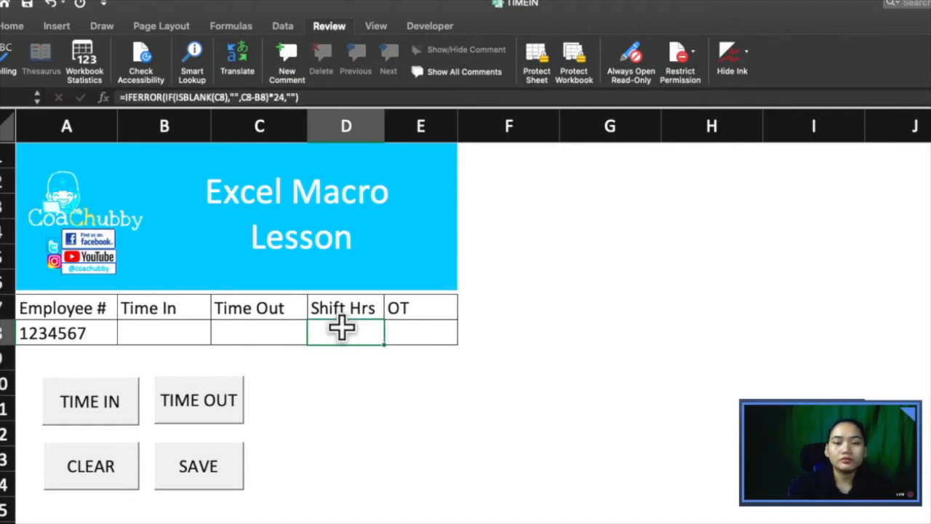
left_click(426, 334)
double_click(434, 333)
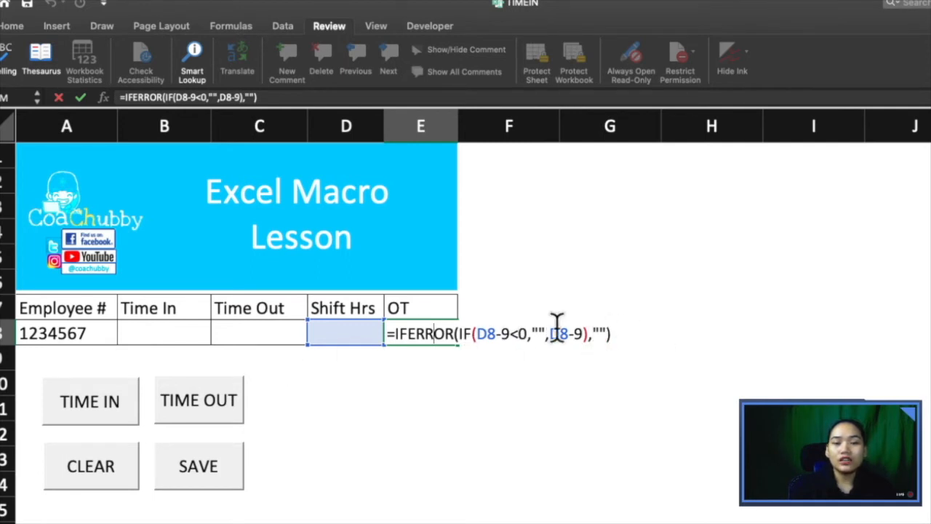
key("Return")
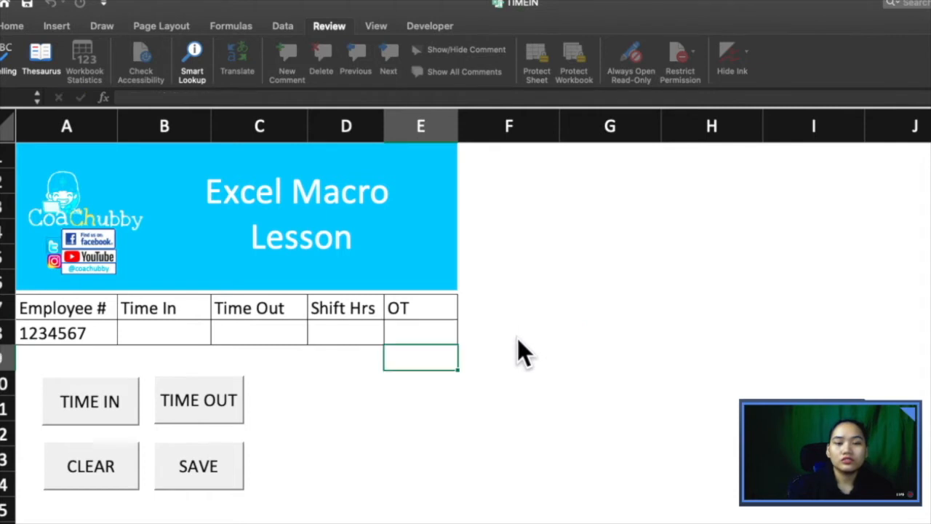
left_click(186, 331)
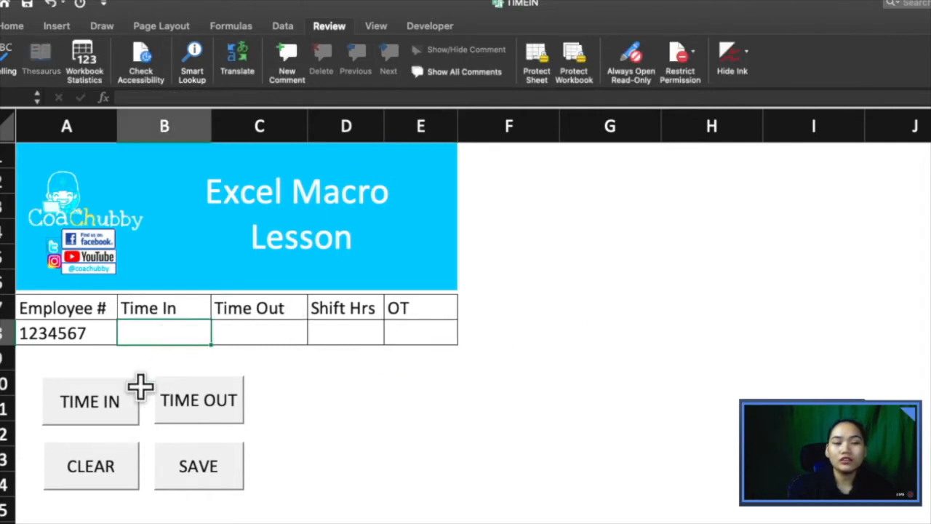
Step: Stamp Time In and edit Time Out in C8 to 9/21/2020 2:28:56 PM
left_click(129, 405)
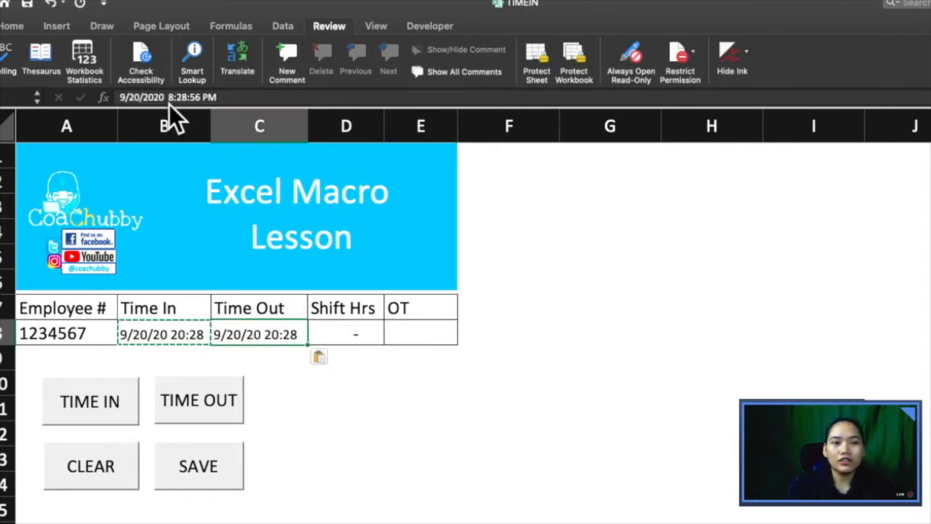
left_click(139, 97)
key("BackSpace")
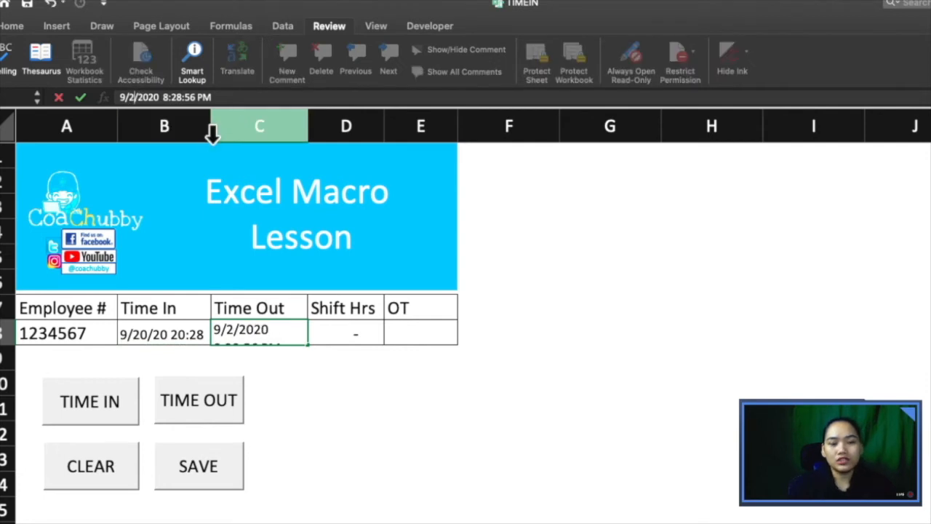
type("1")
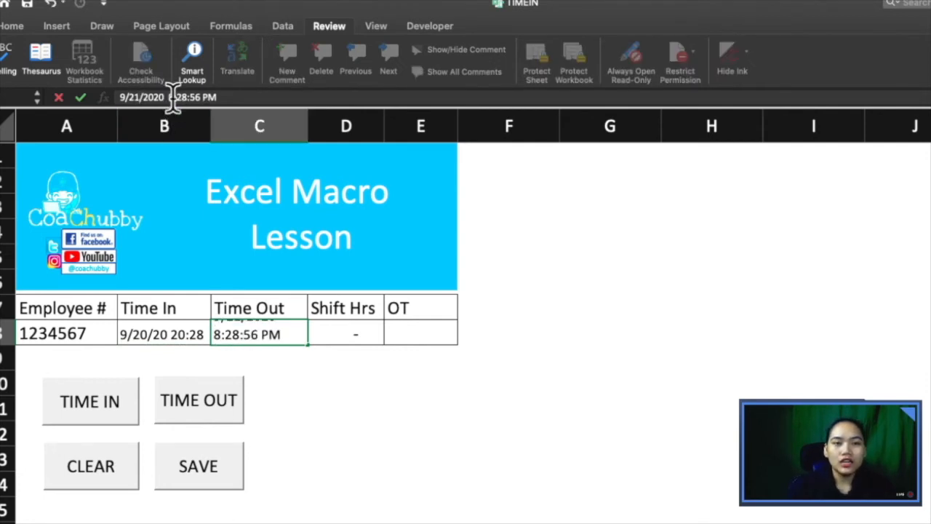
key("BackSpace")
type("2")
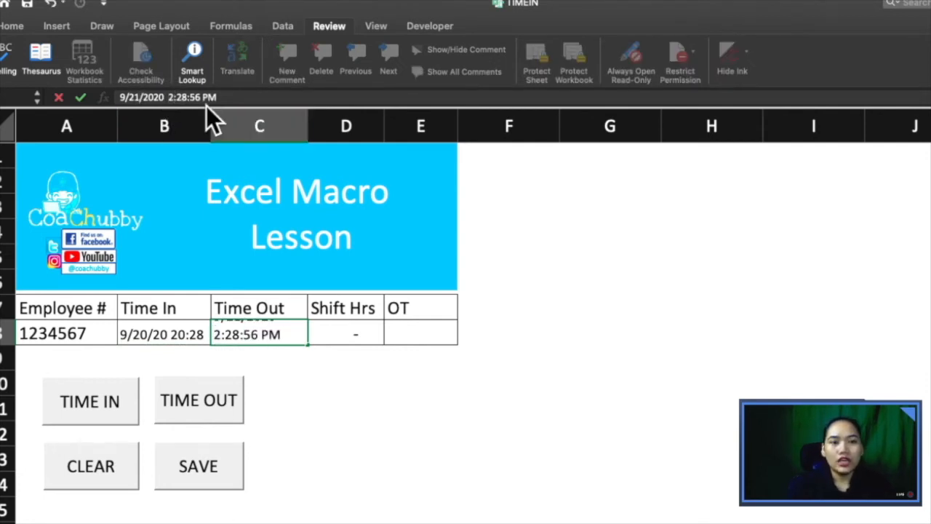
key("Return")
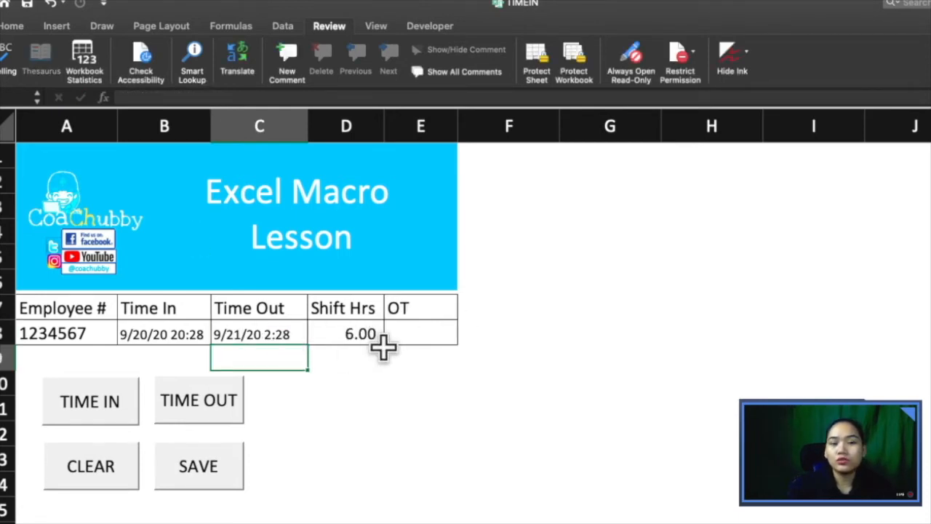
left_click(280, 333)
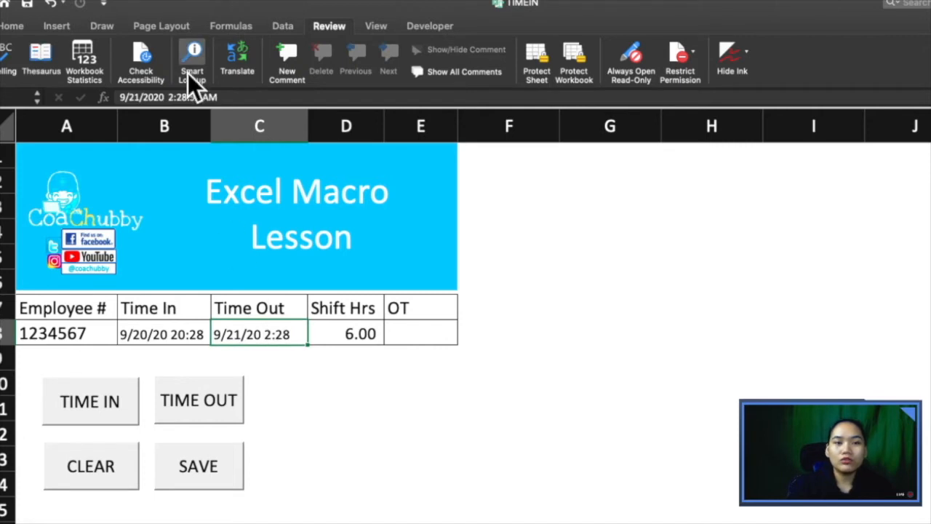
left_click(208, 97)
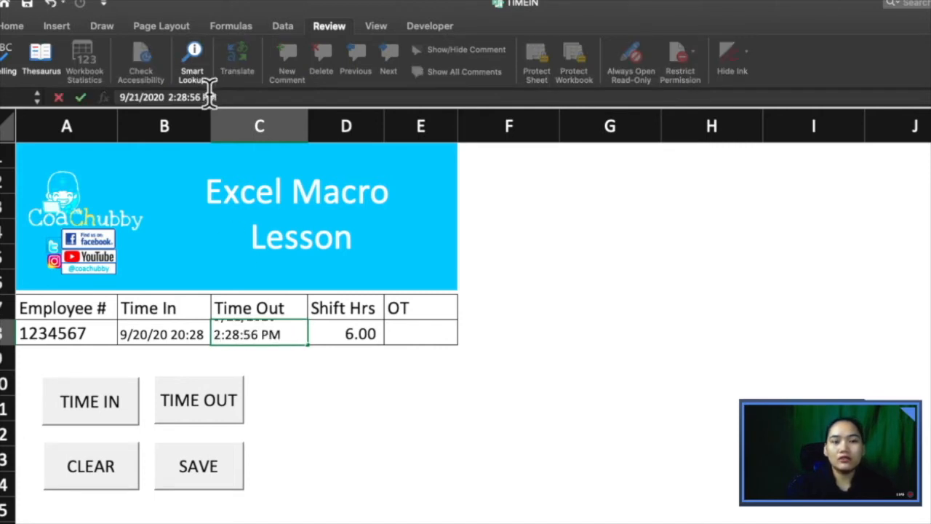
key("Return")
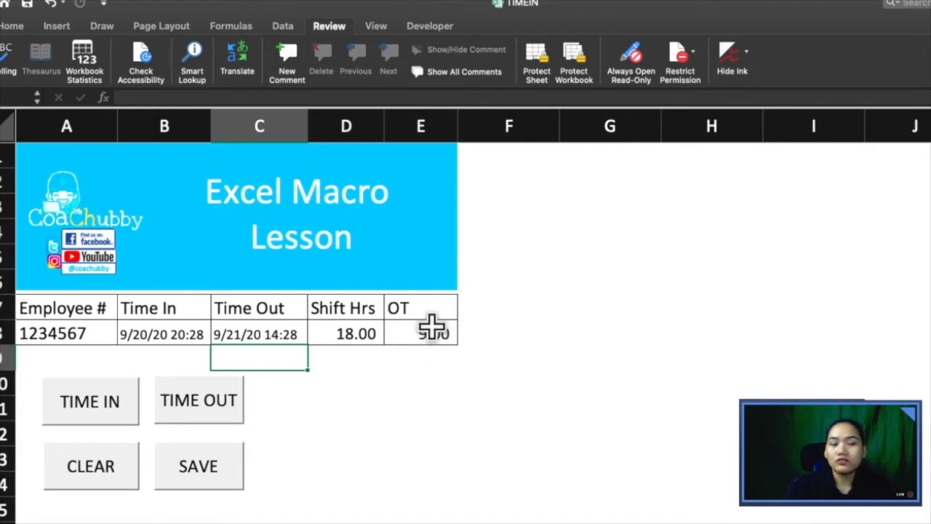
Step: Select the header and record range A7:E8, then deselect it
left_click_drag(69, 335, 403, 308)
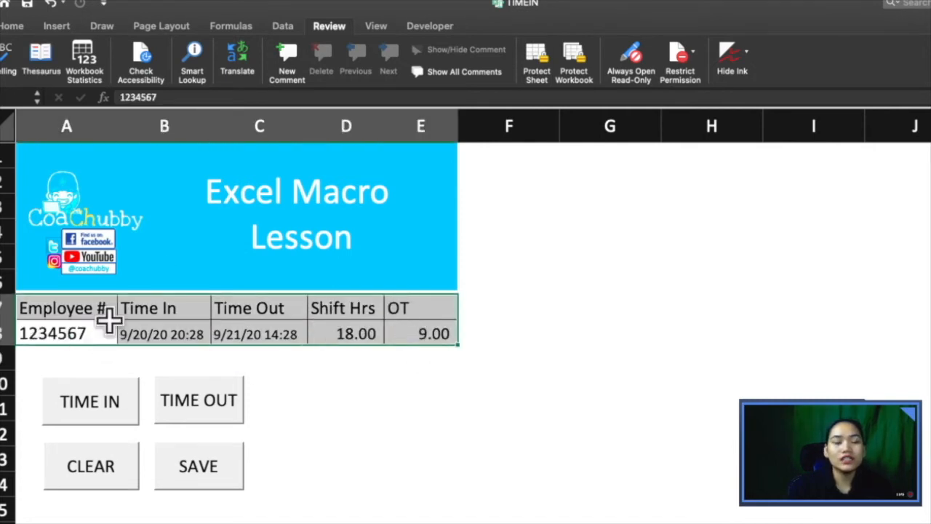
left_click(273, 353)
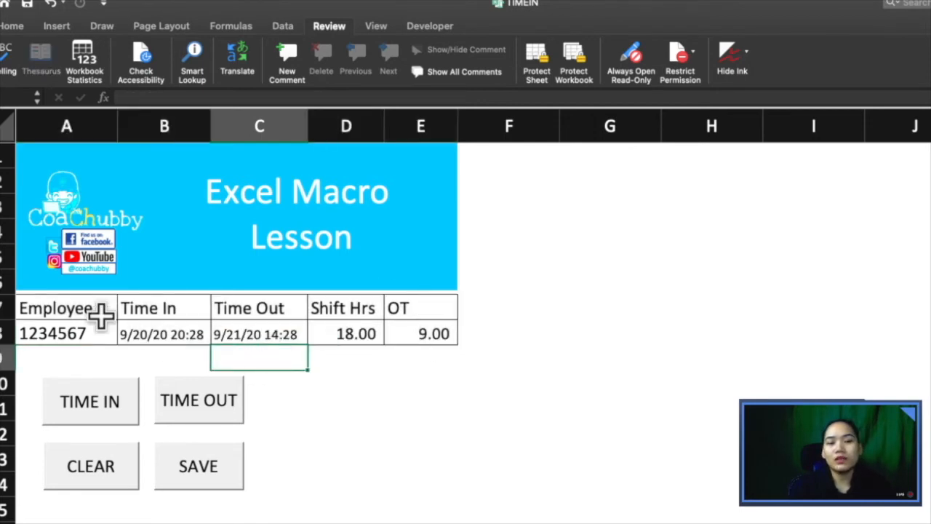
left_click_drag(78, 312, 430, 342)
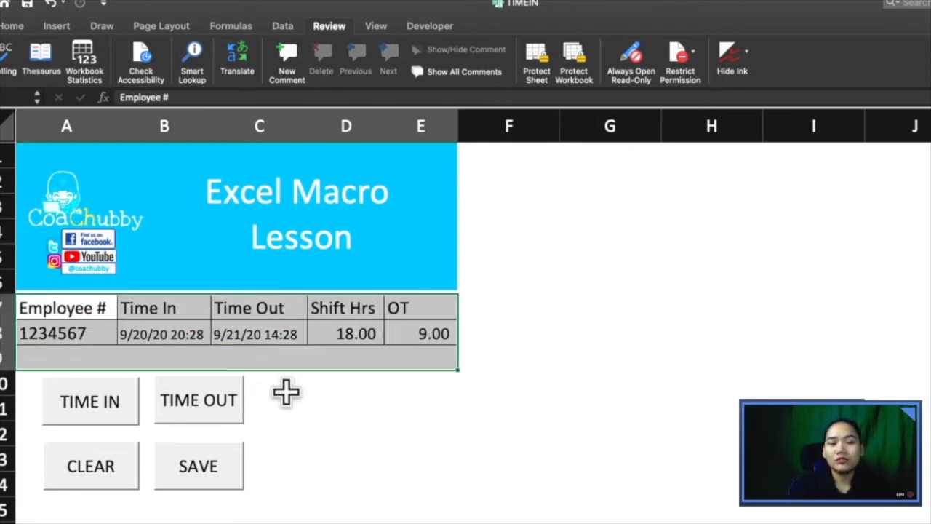
left_click(285, 392)
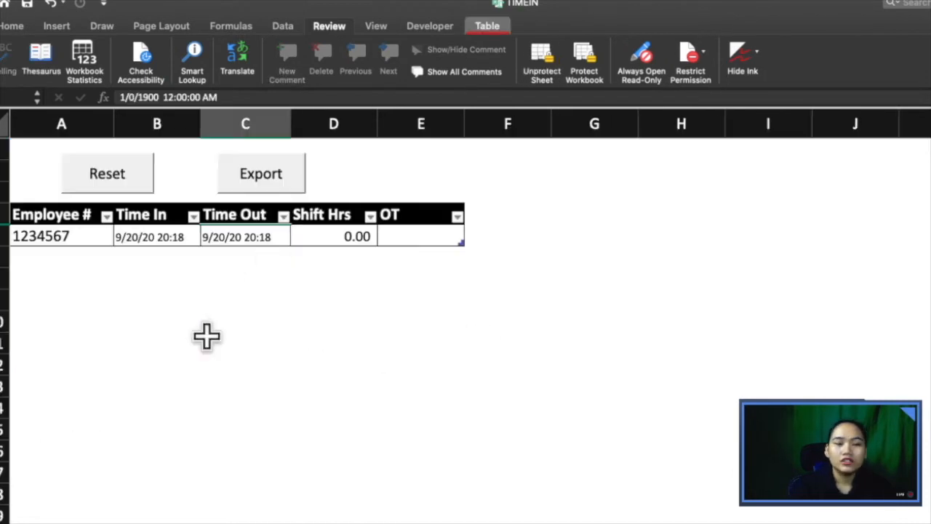
Step: Unhide the hidden row between the table's header and record rows
left_click(225, 299)
left_click(228, 327)
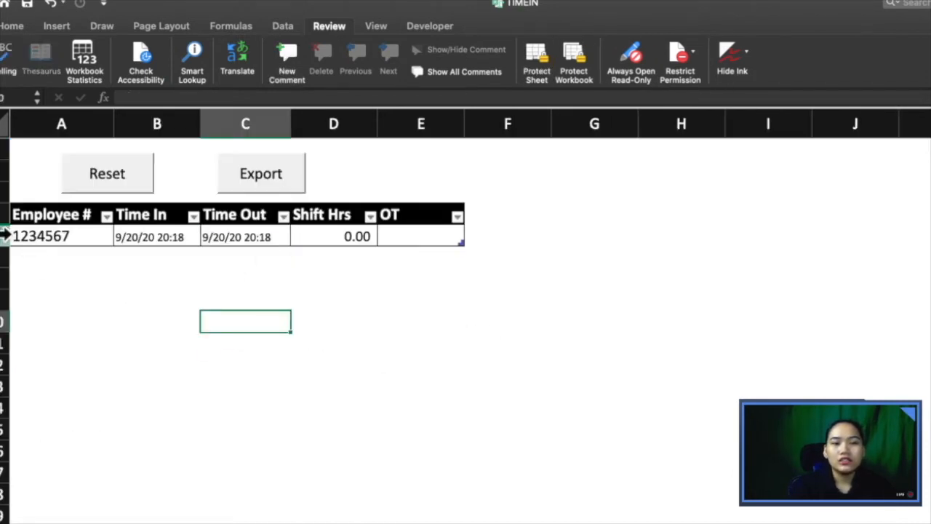
left_click_drag(4, 234, 5, 215)
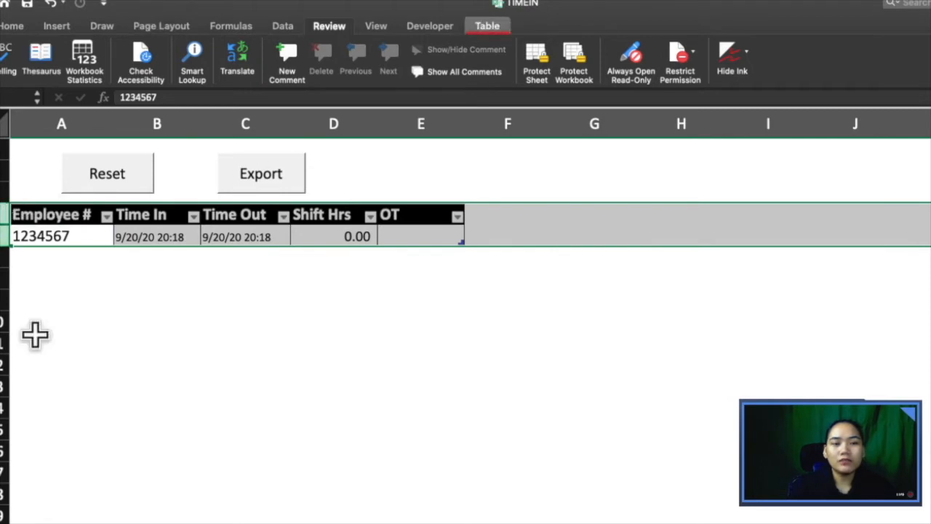
right_click(3, 217)
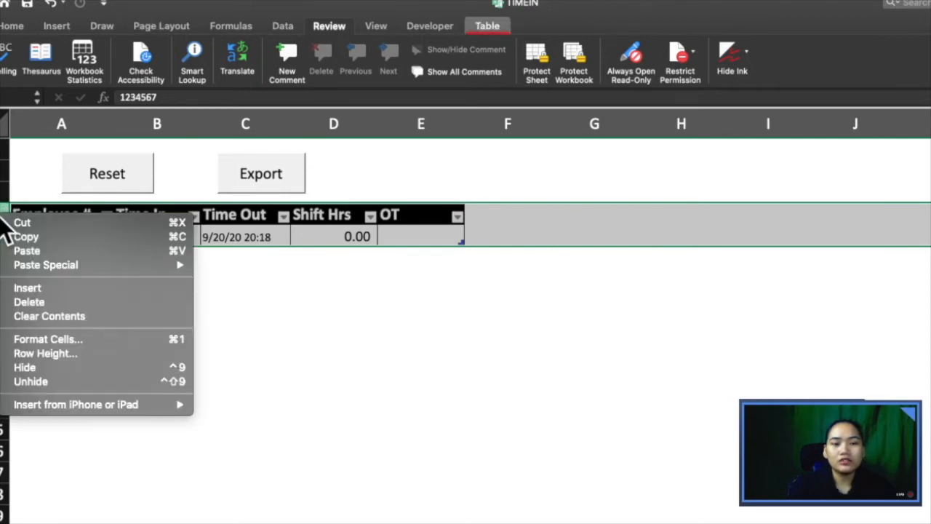
left_click(53, 383)
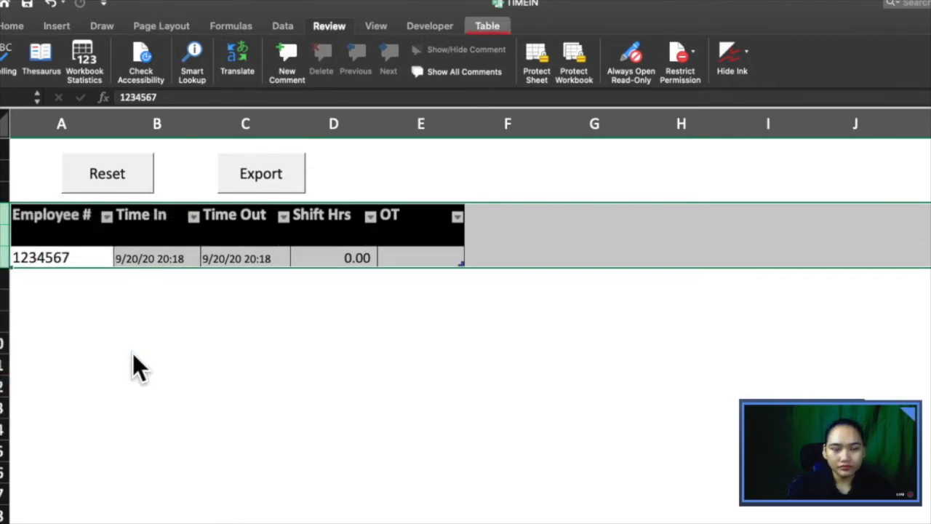
left_click(178, 326)
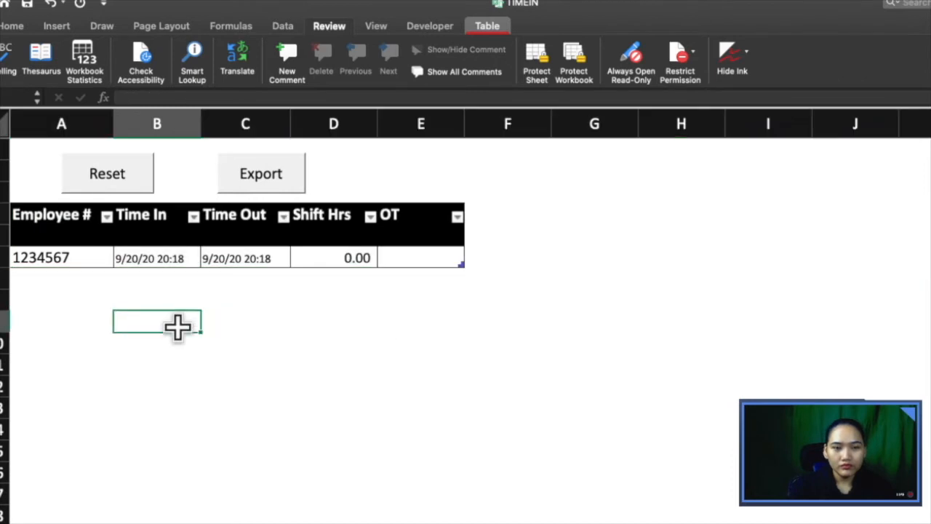
Step: Rename the table from Table2 to Summary on the Table tab
left_click(62, 213)
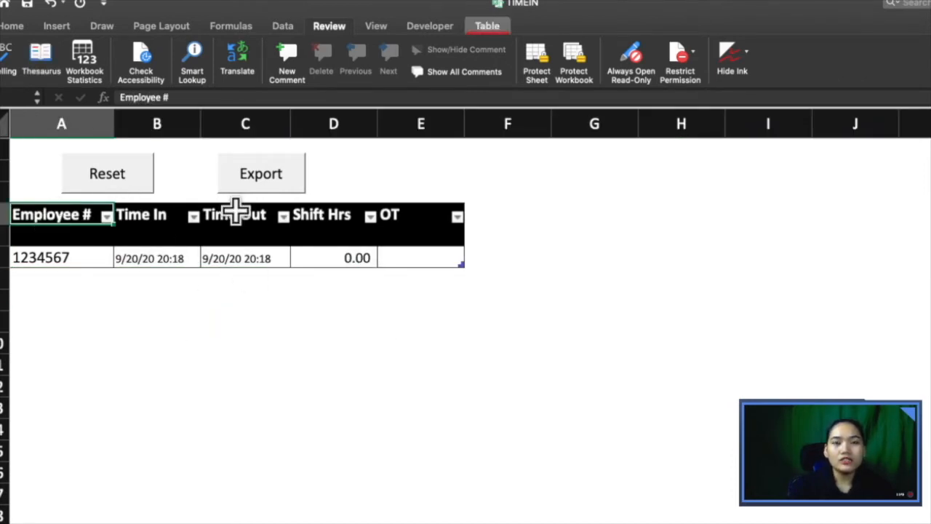
left_click(482, 32)
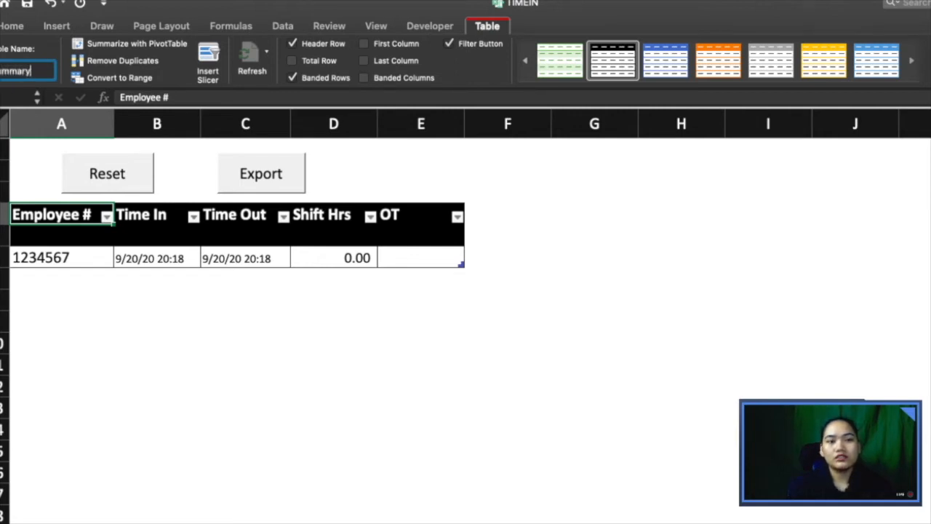
left_click(123, 320)
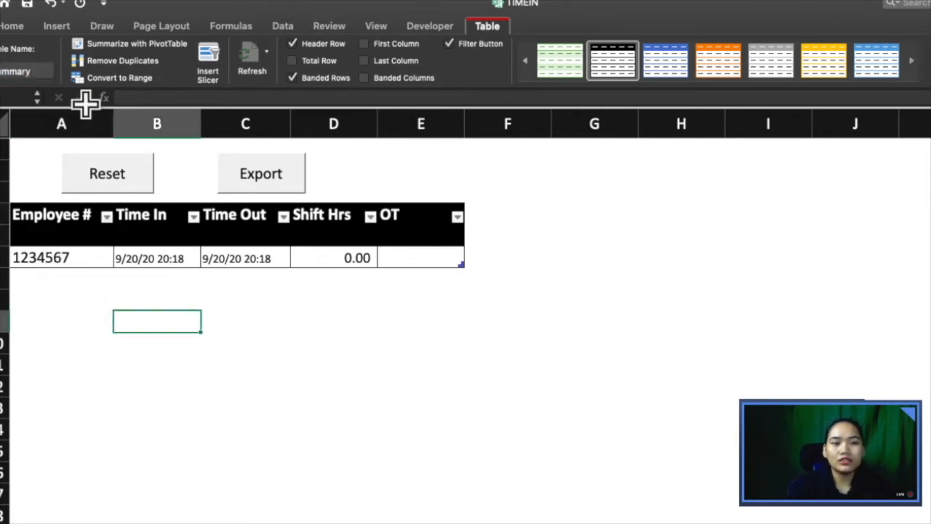
left_click(37, 99)
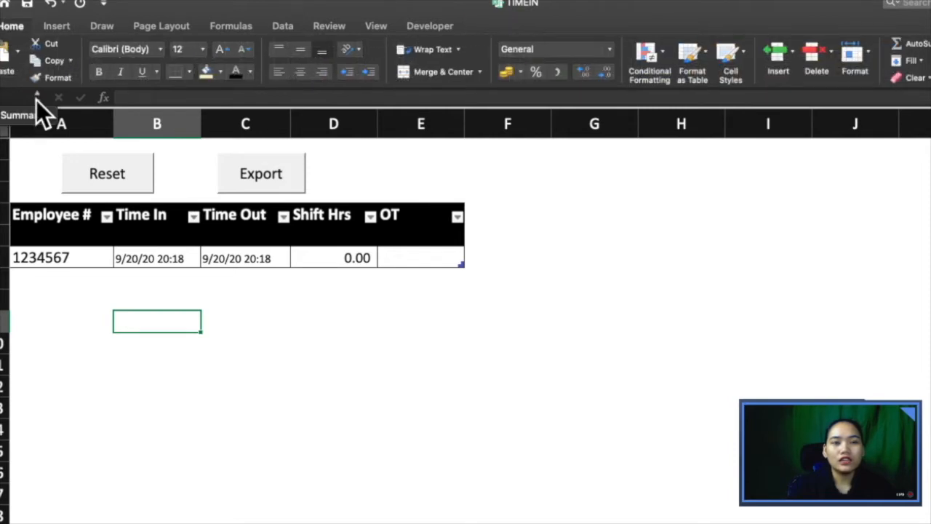
left_click(35, 115)
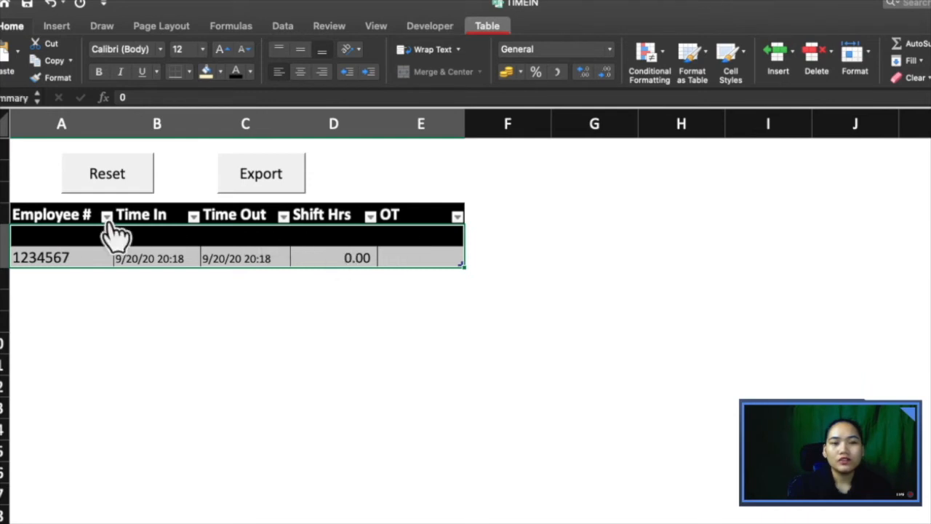
left_click(52, 215)
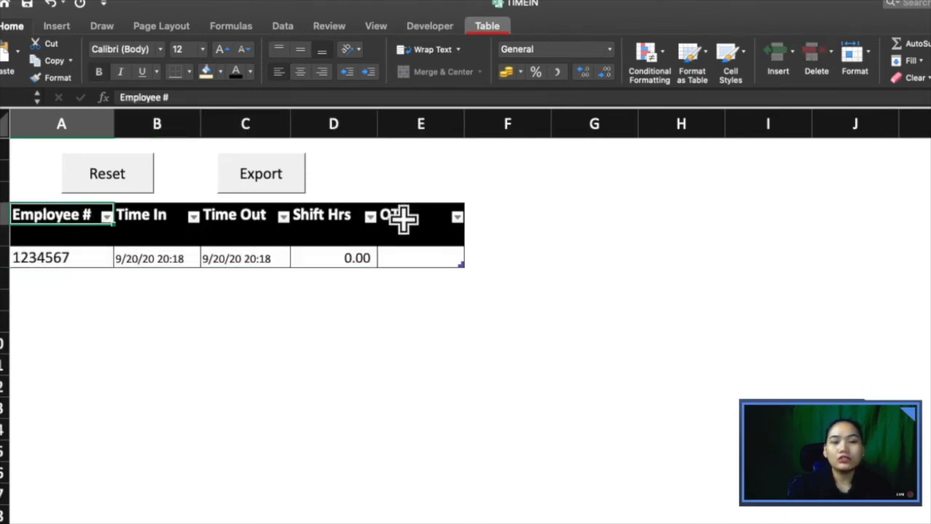
left_click_drag(418, 216, 83, 212)
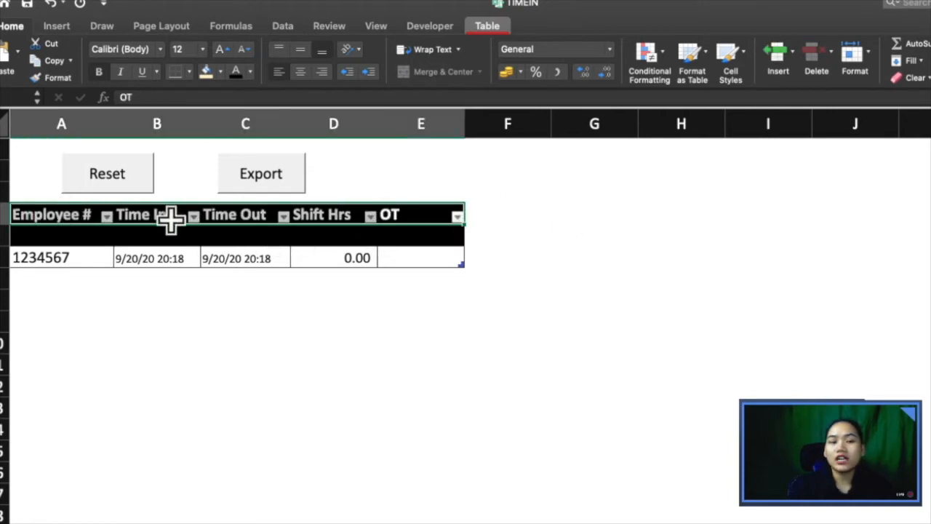
mouse_move(409, 235)
left_mouse_down()
mouse_move(243, 252)
mouse_move(97, 243)
mouse_move(33, 255)
left_mouse_up()
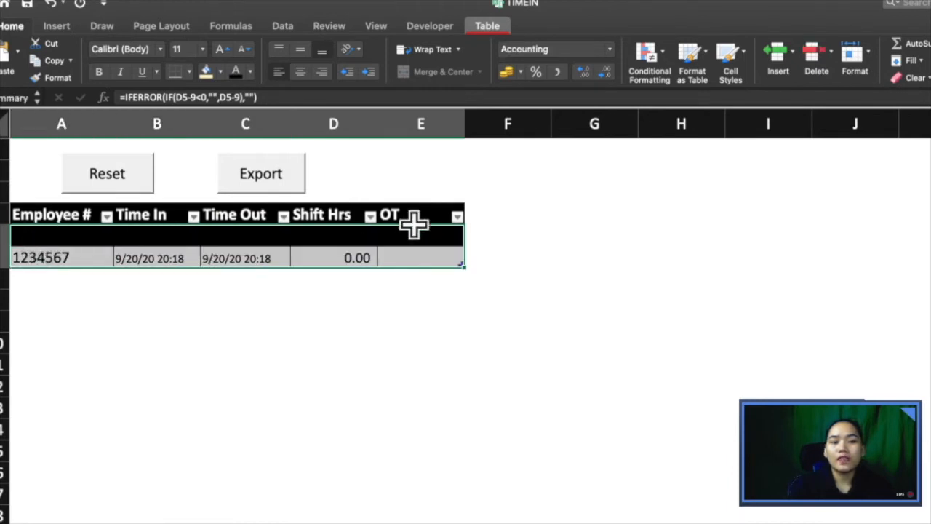
left_click(50, 213)
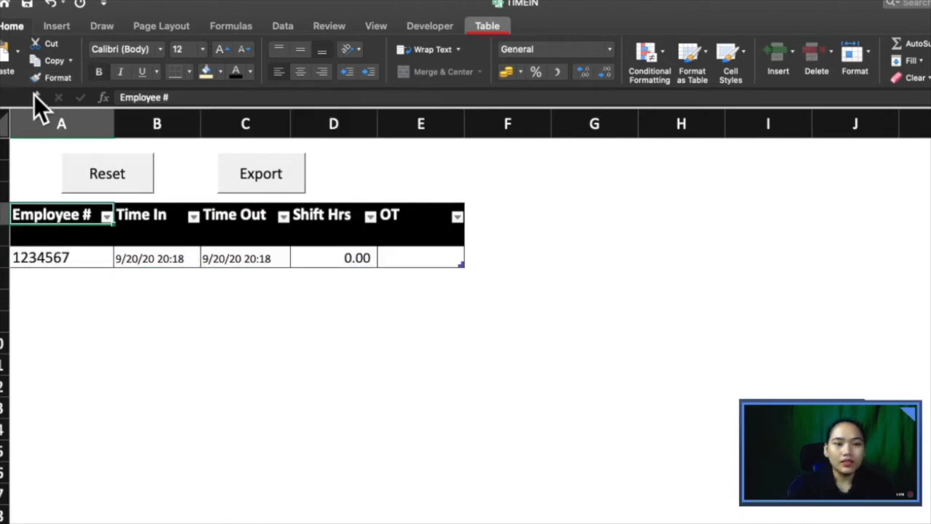
left_click(34, 95)
left_click(28, 112)
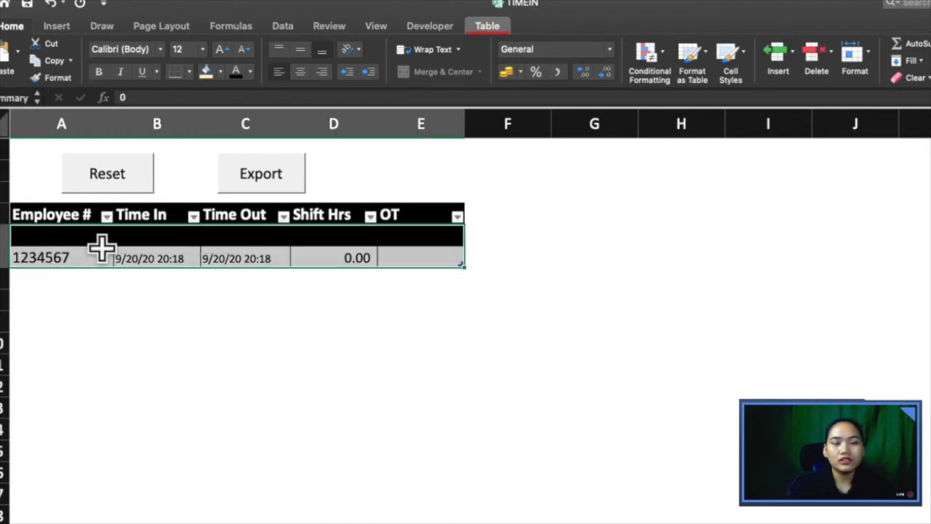
left_click(398, 247)
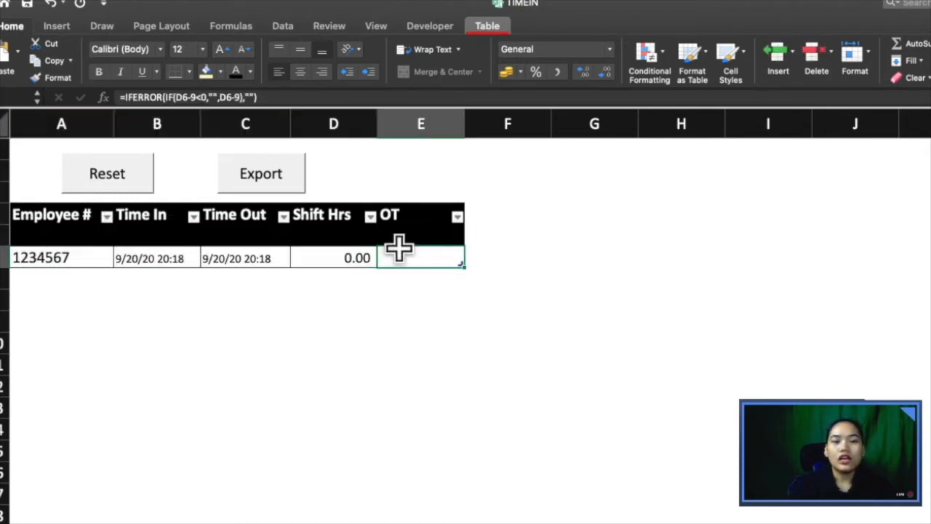
left_click(40, 235)
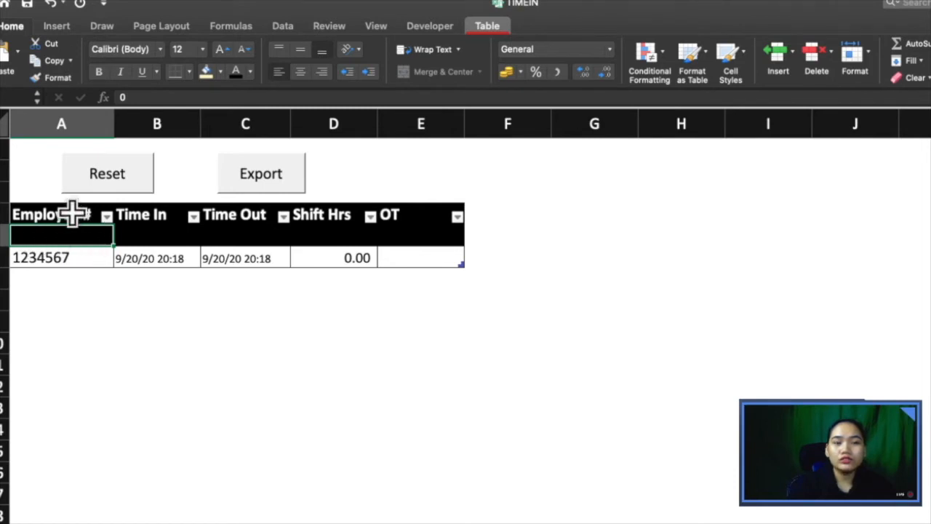
left_click_drag(73, 214, 430, 222)
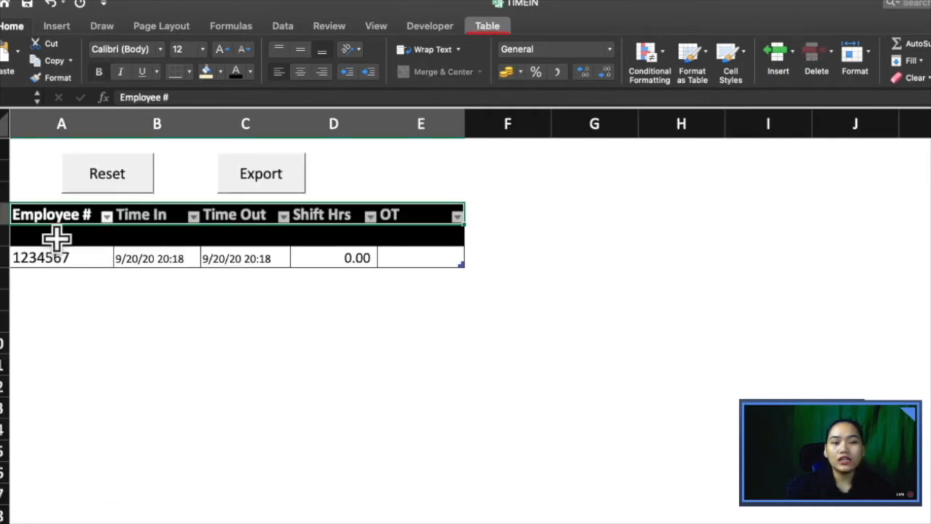
left_click(57, 237)
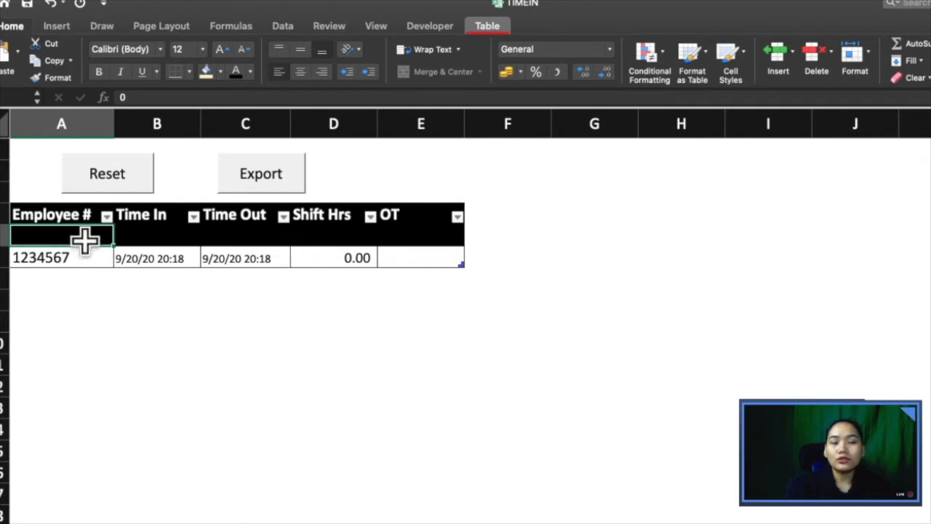
left_click_drag(88, 239, 418, 240)
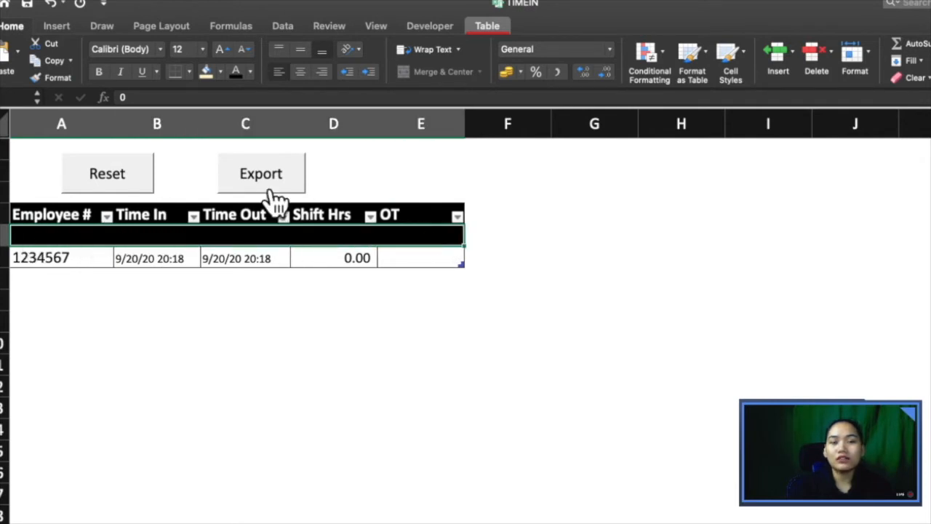
left_click(66, 231)
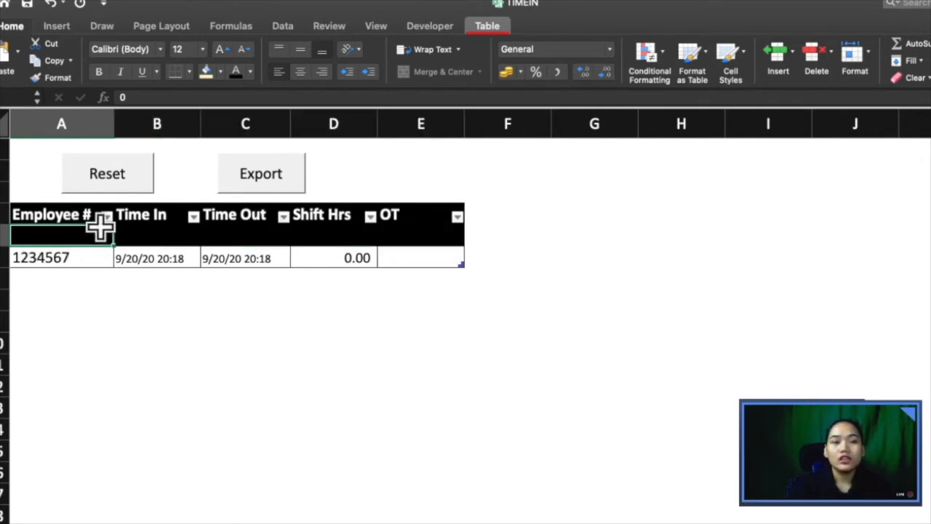
left_click_drag(149, 96, 96, 95)
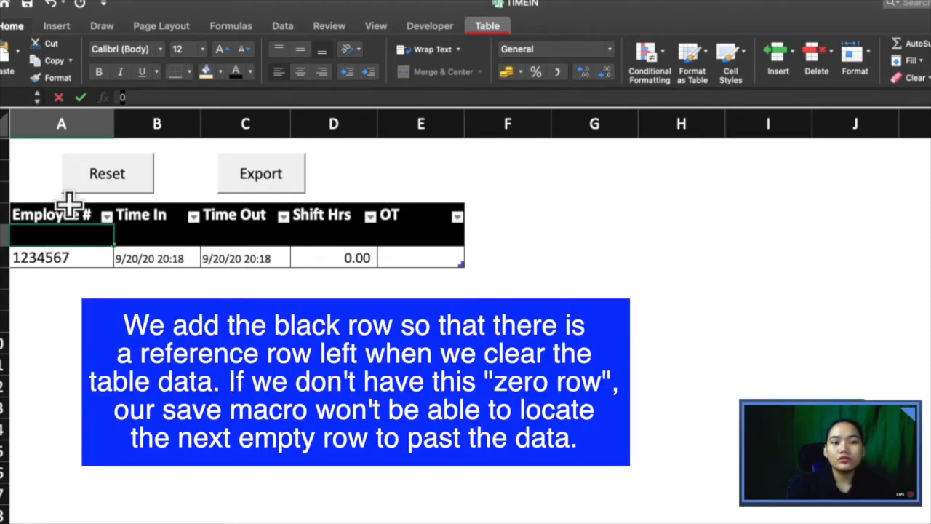
key("Return")
key("Up")
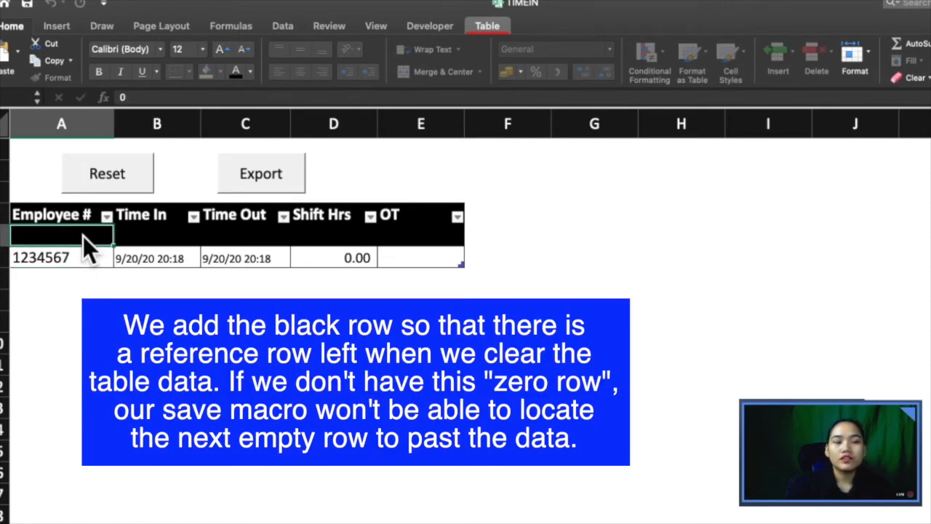
key("Right")
key("Right")
key("Right")
key("Right")
key("Left")
key("Left")
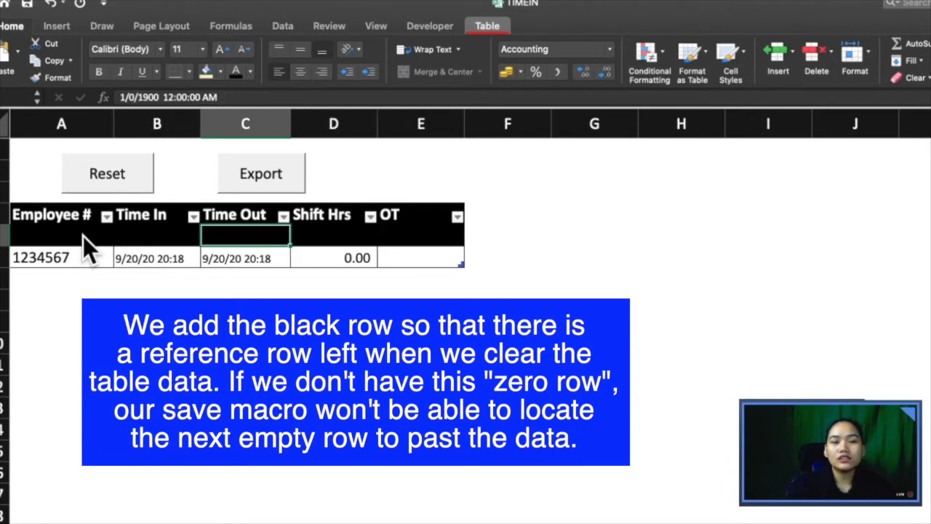
key("Left")
key("Right")
left_click(301, 231)
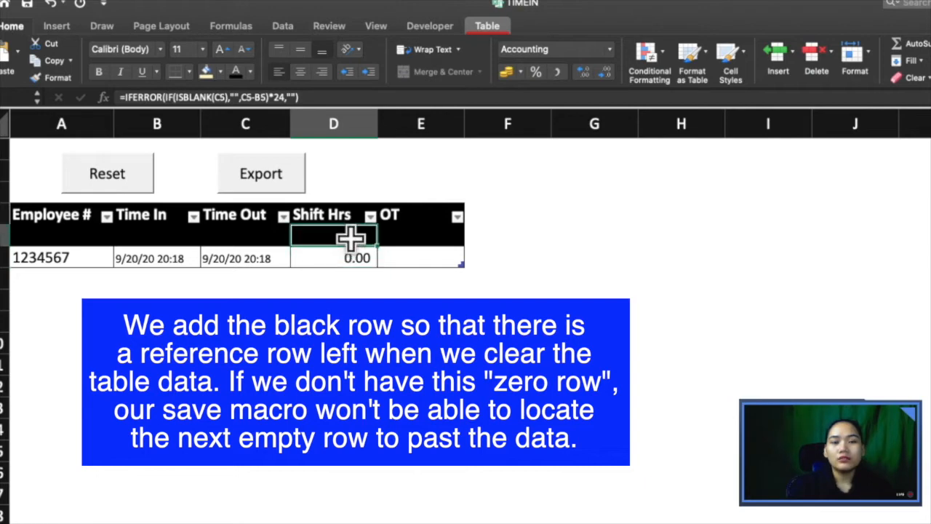
key("Right")
key("Down")
key("Left")
key("Left")
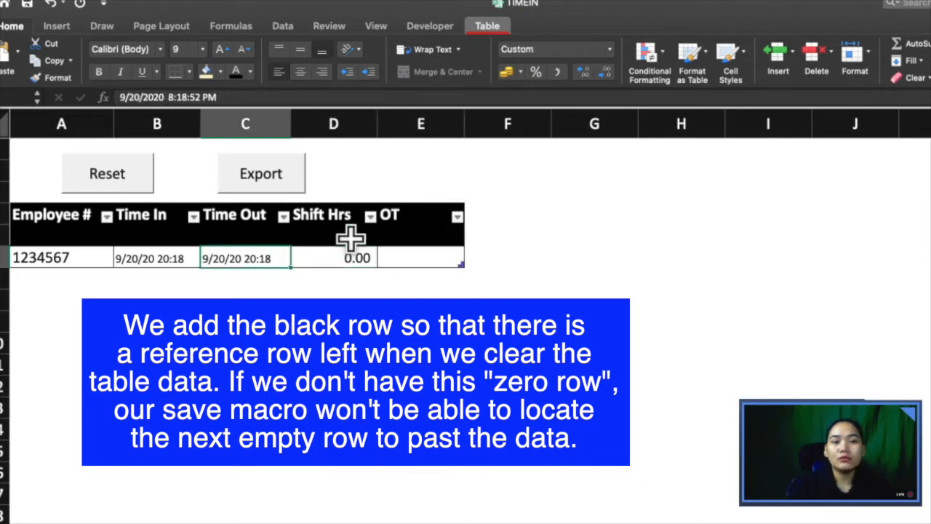
key("Right")
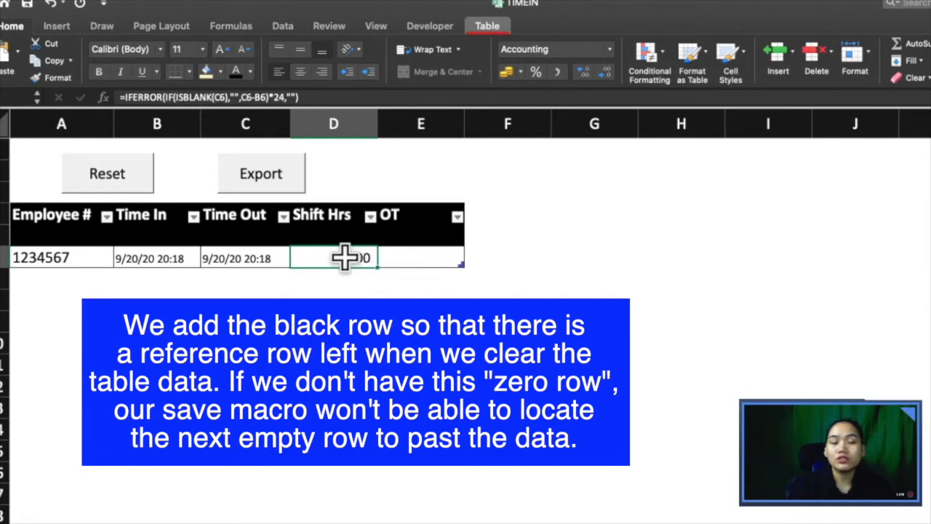
left_click(441, 248)
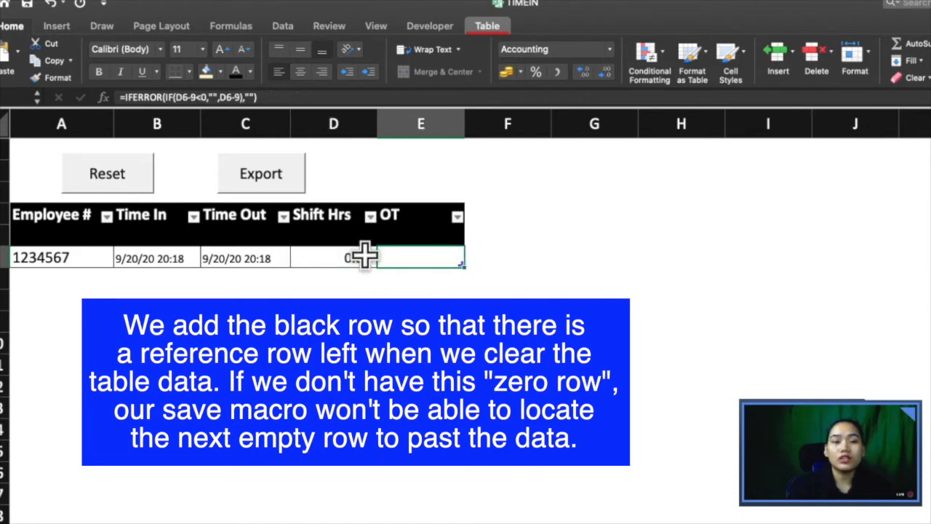
left_click(77, 234)
left_click_drag(60, 211, 410, 252)
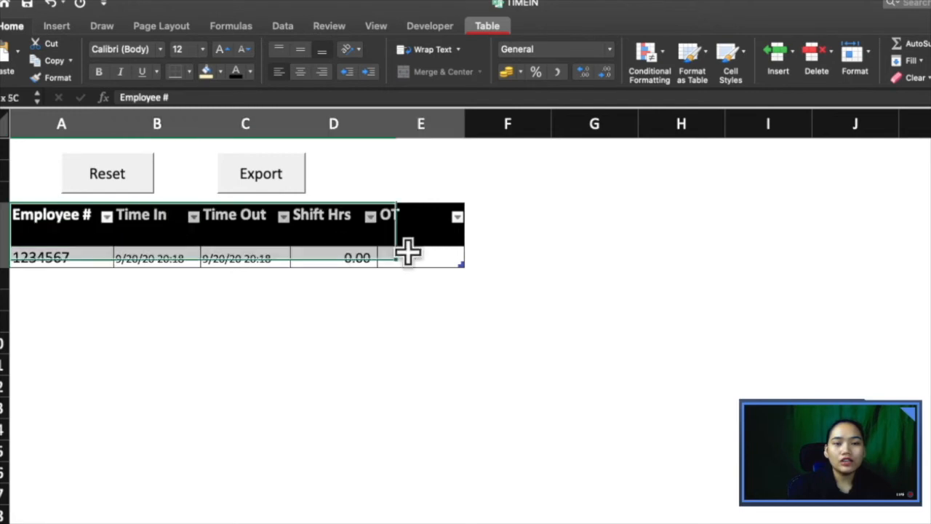
left_click(308, 405)
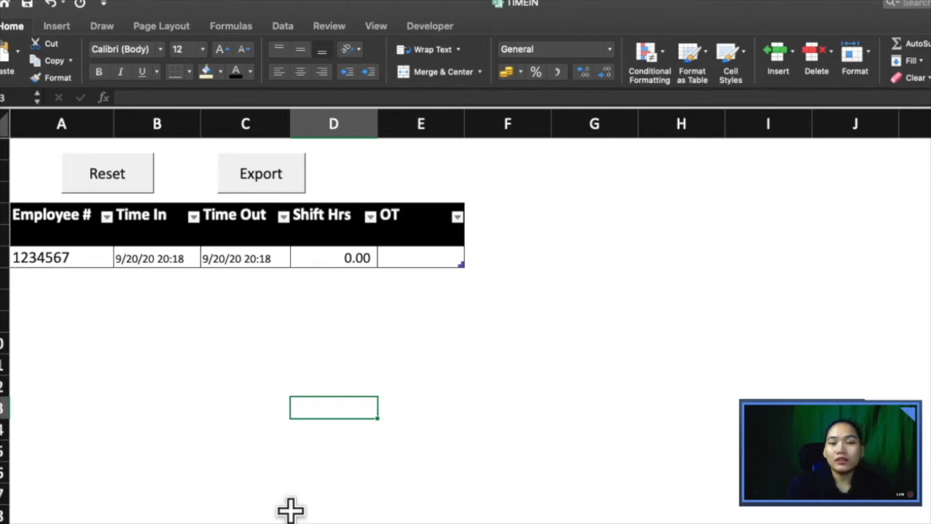
Step: Hide the black zero row under the Summary headers, then select the header and entry rows to check them
left_click(256, 273)
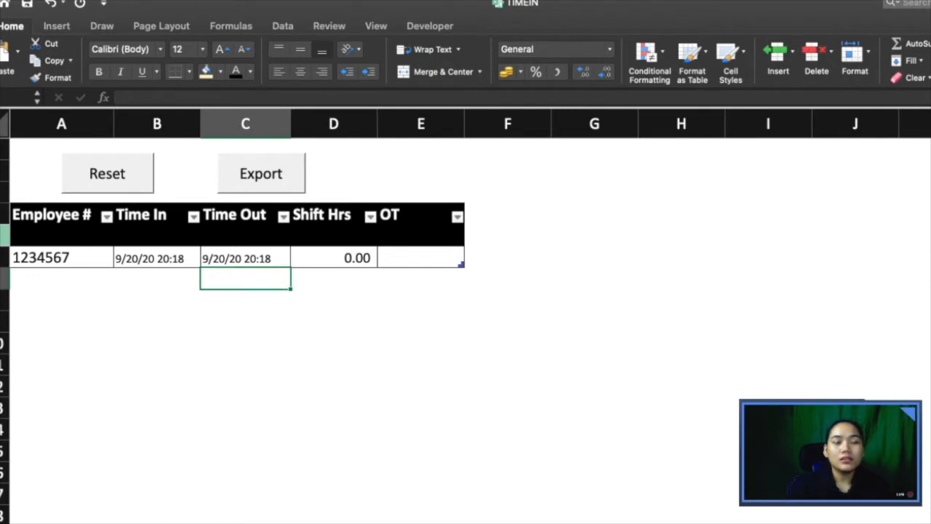
left_click(4, 236)
right_click(3, 237)
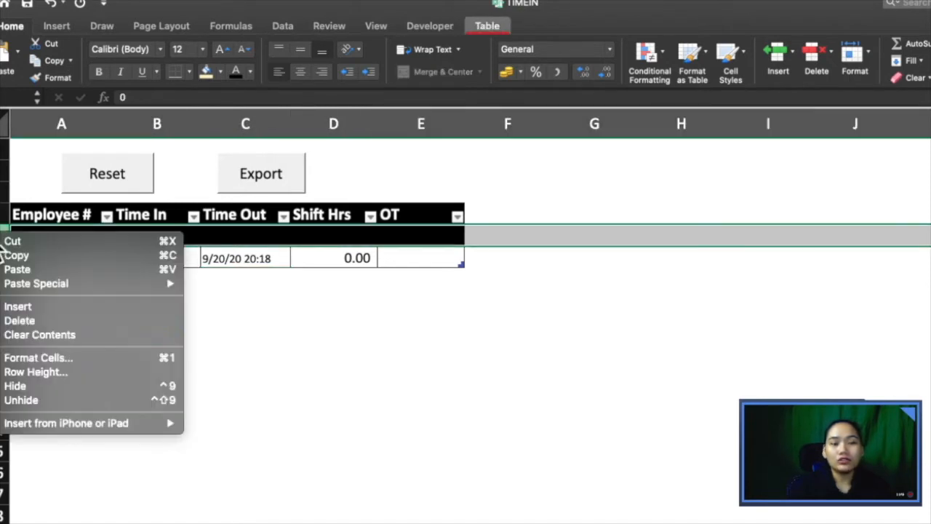
left_click(38, 387)
left_click(108, 254)
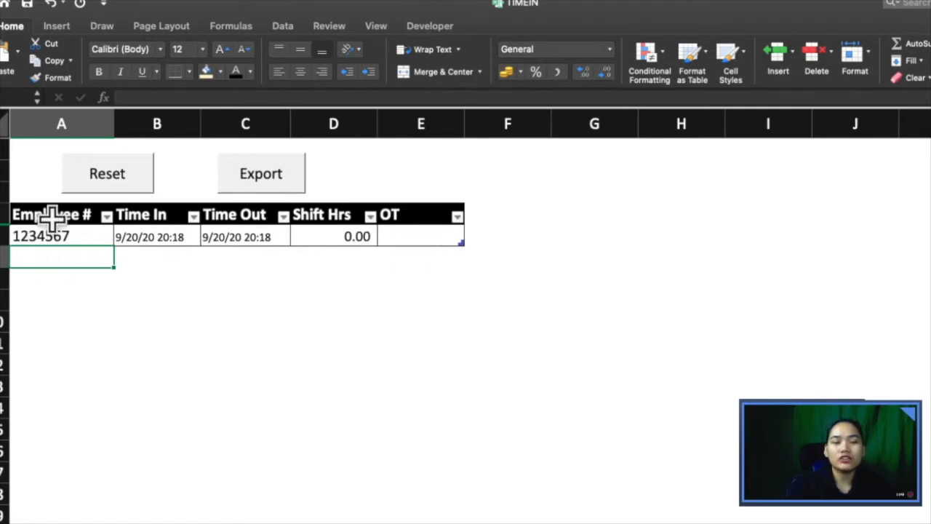
left_click_drag(77, 214, 402, 236)
left_click(355, 241)
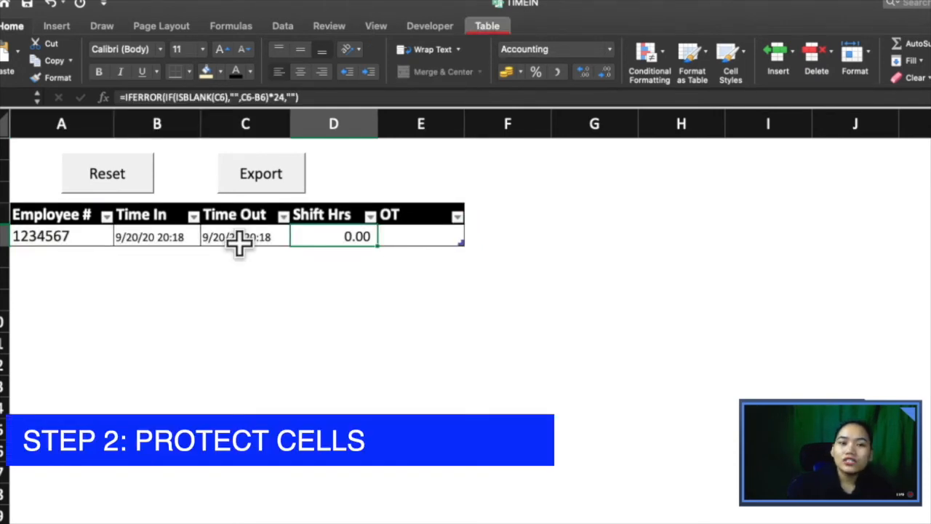
left_click(338, 28)
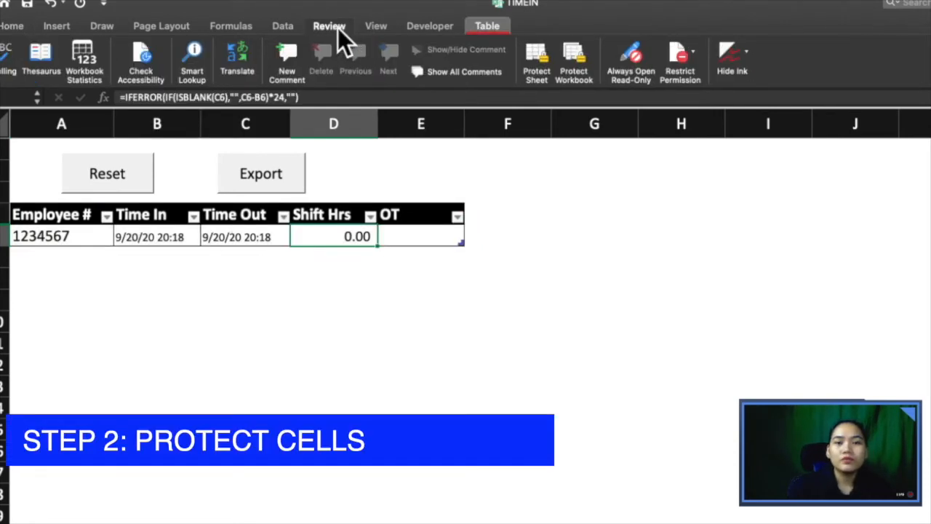
left_click(545, 51)
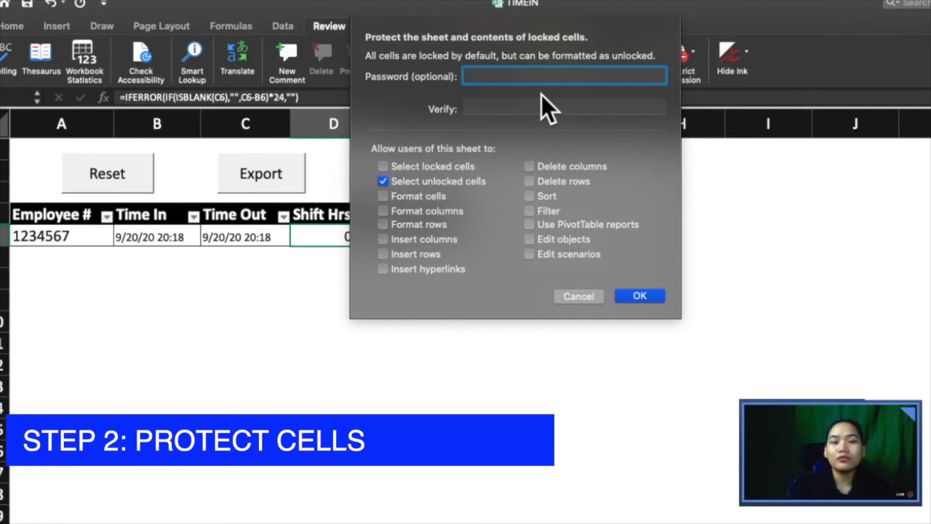
left_click(383, 181)
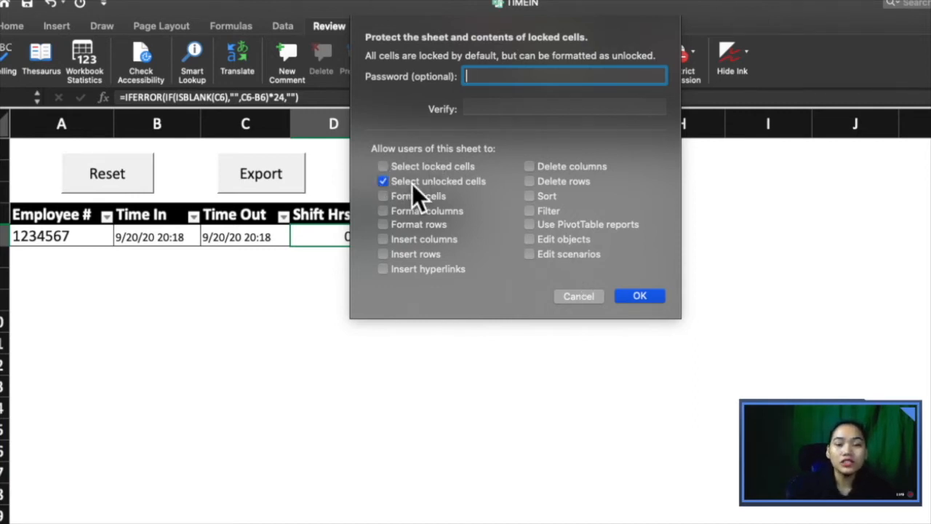
left_click(579, 296)
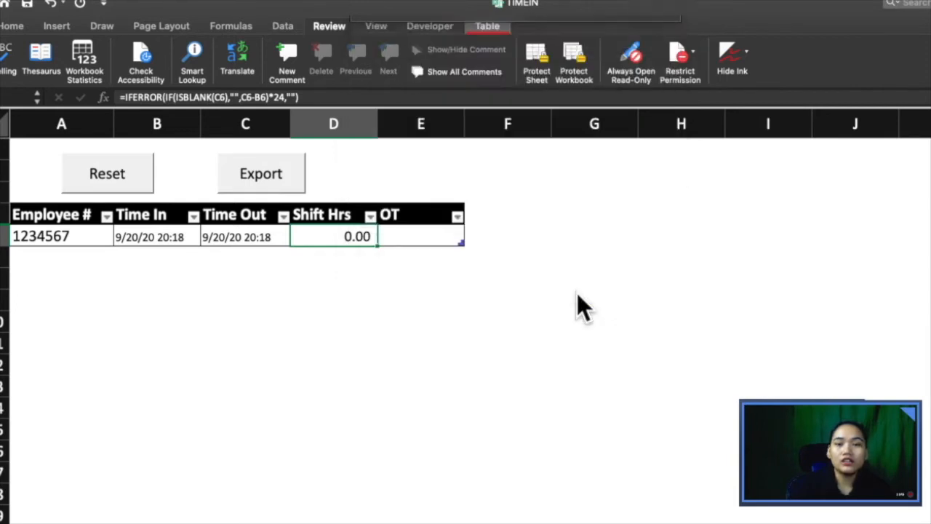
Step: Select every cell on the Summary records sheet and open Format Cells for them
left_click(299, 291)
key("super+a")
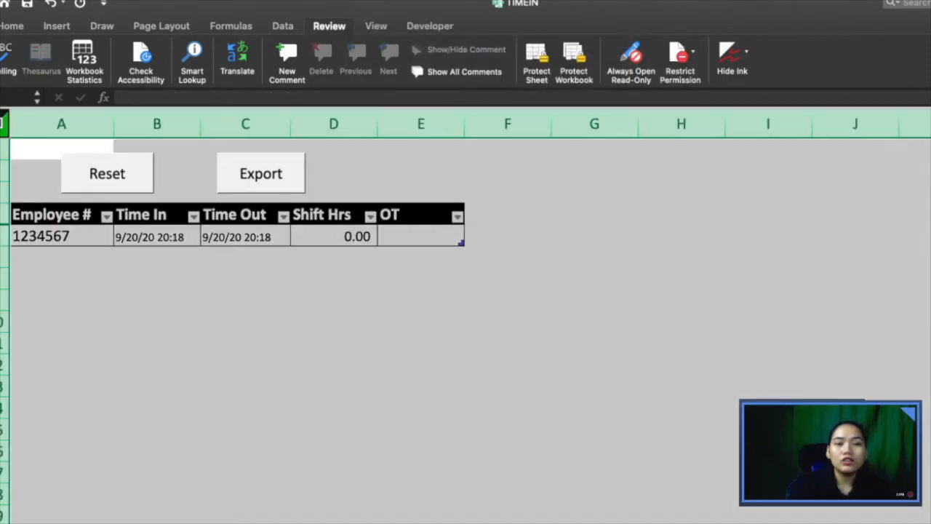
right_click(208, 315)
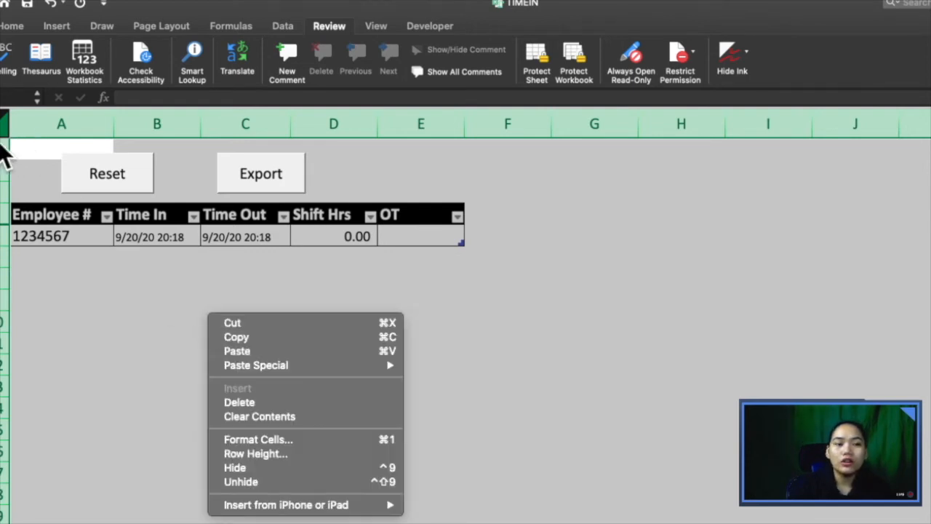
left_click(255, 444)
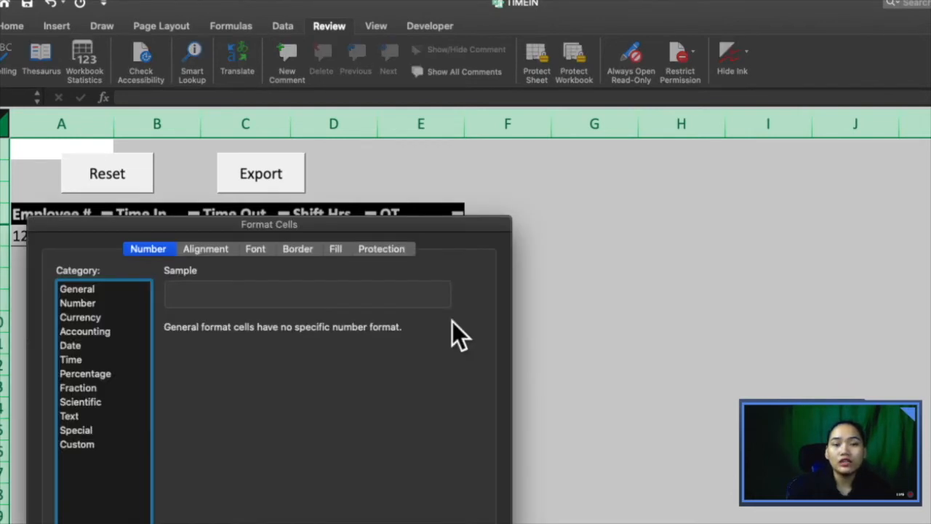
Step: Tick Locked and Hidden in the Protection settings and apply them to all cells
left_click_drag(387, 223, 490, 141)
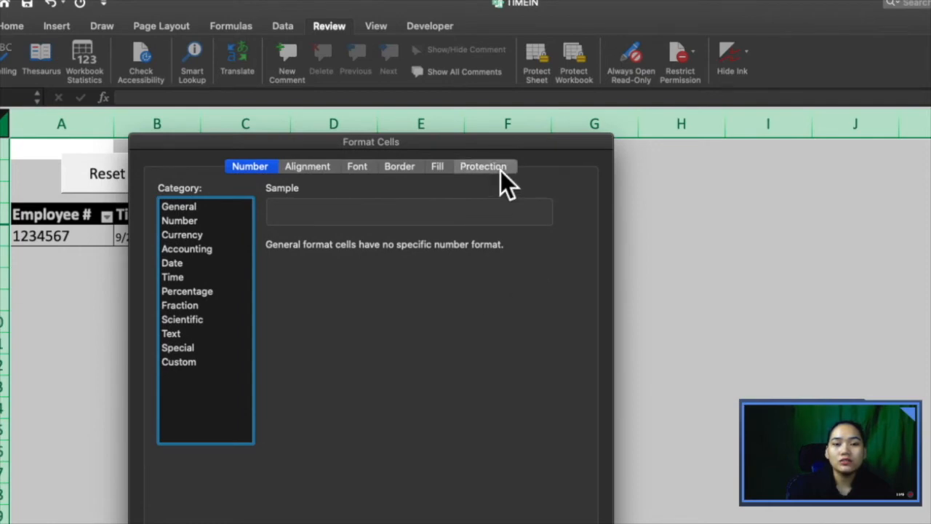
left_click(500, 172)
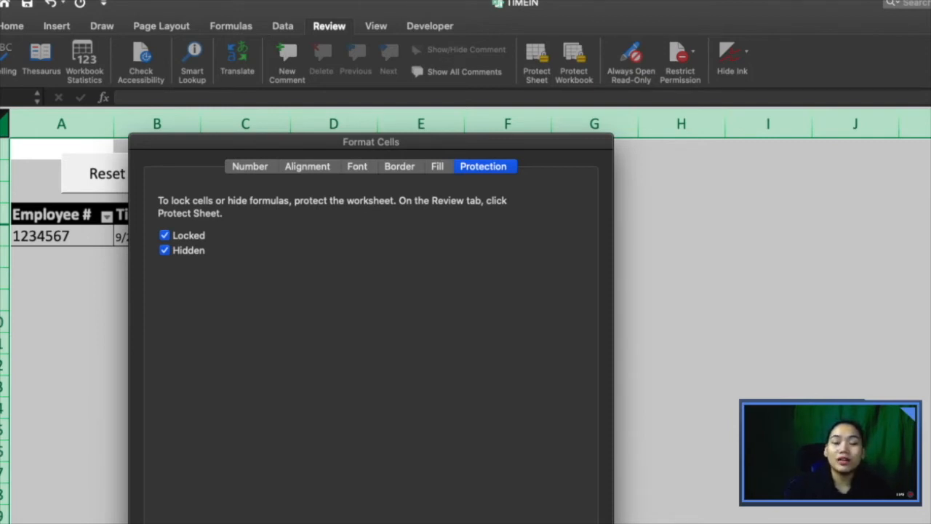
key("Return")
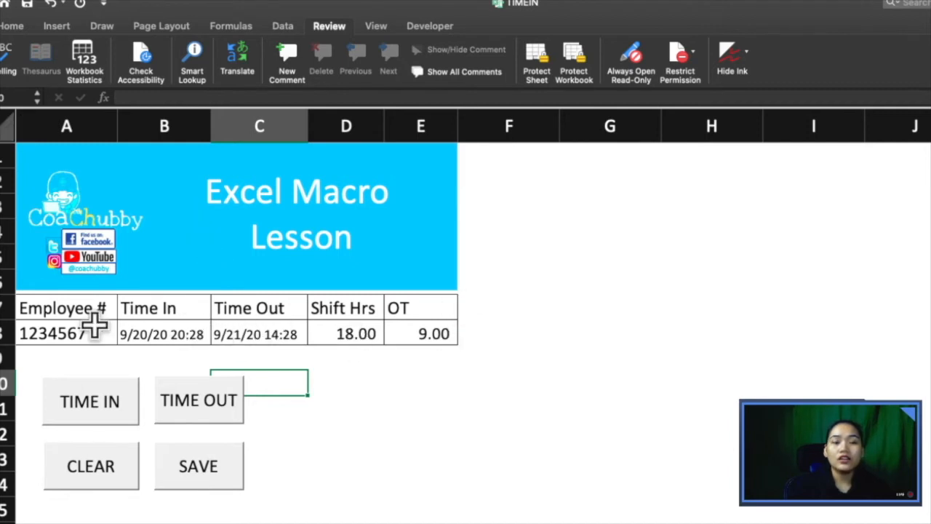
left_click(90, 333)
left_click(7, 124)
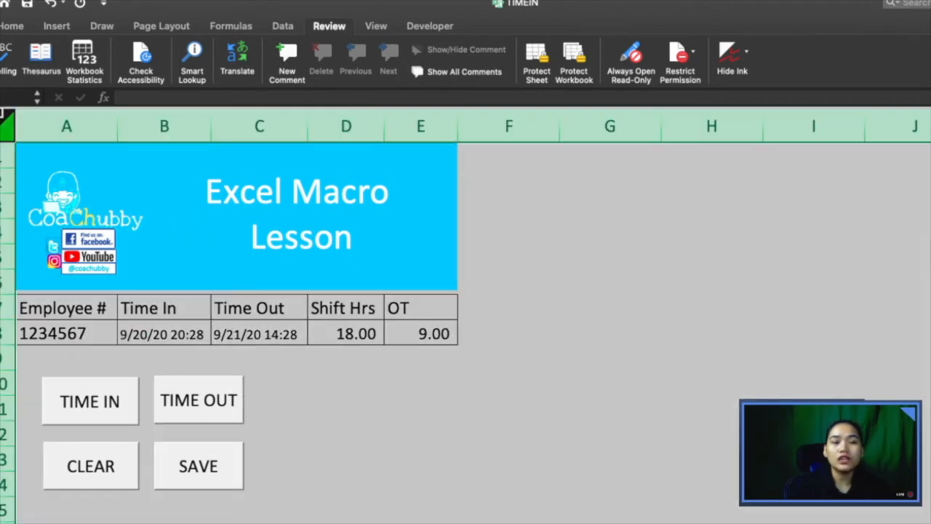
right_click(375, 332)
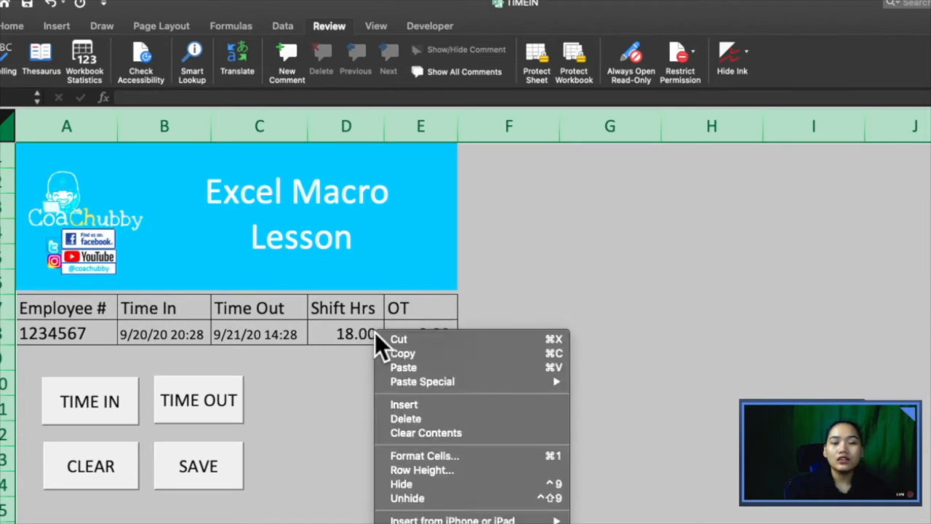
left_click(408, 456)
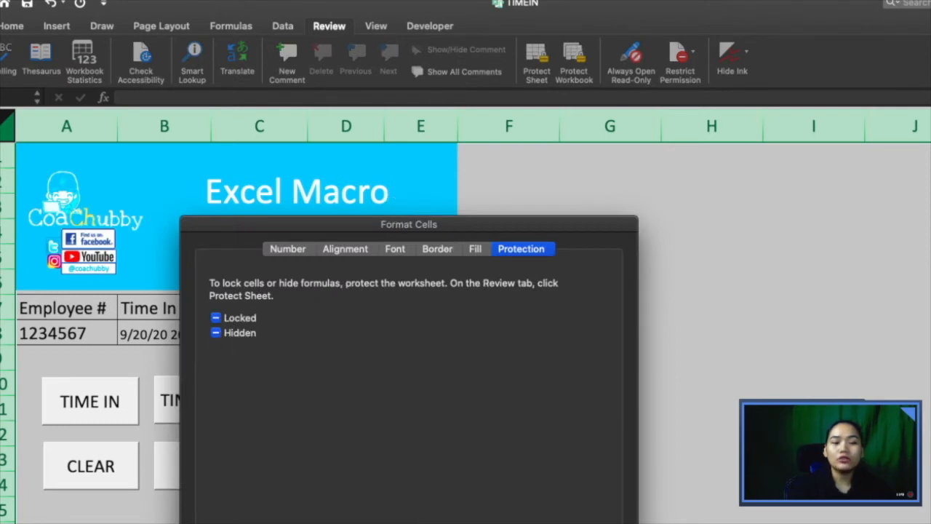
key("Escape")
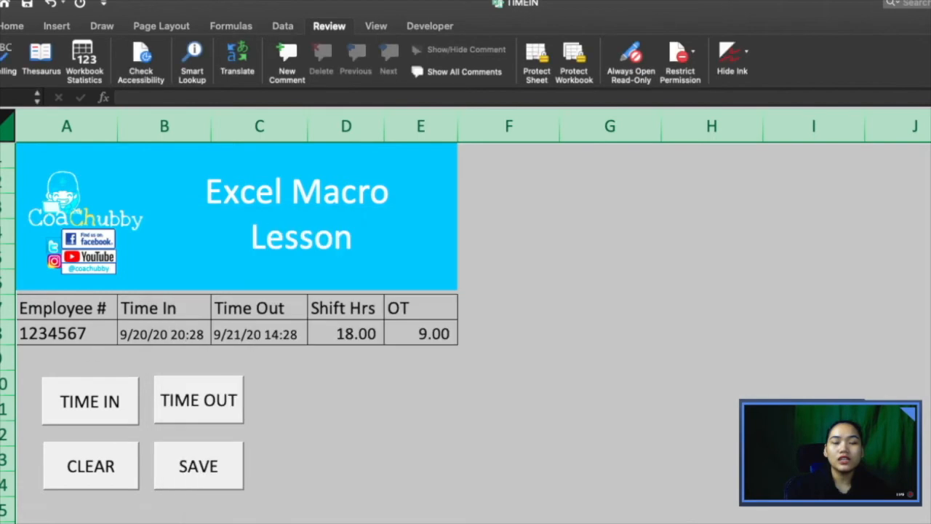
left_click(26, 329)
right_click(52, 336)
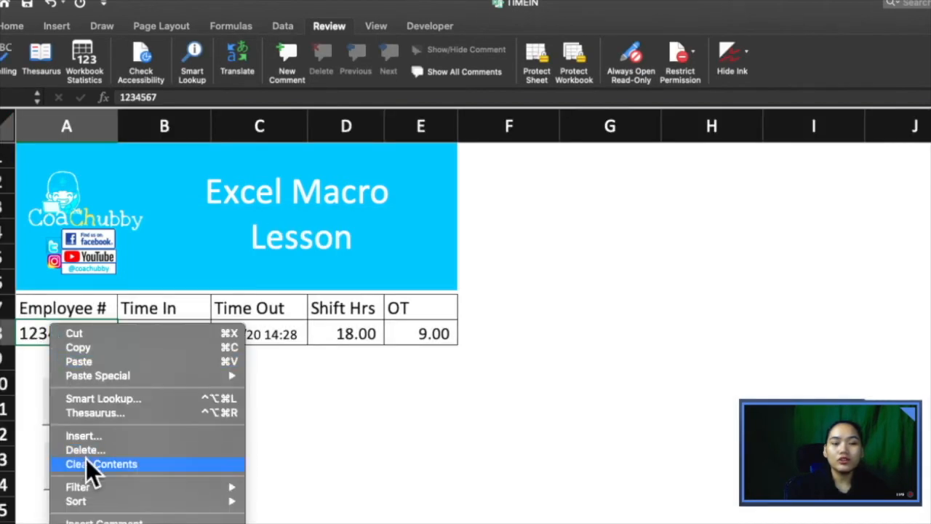
key("Escape")
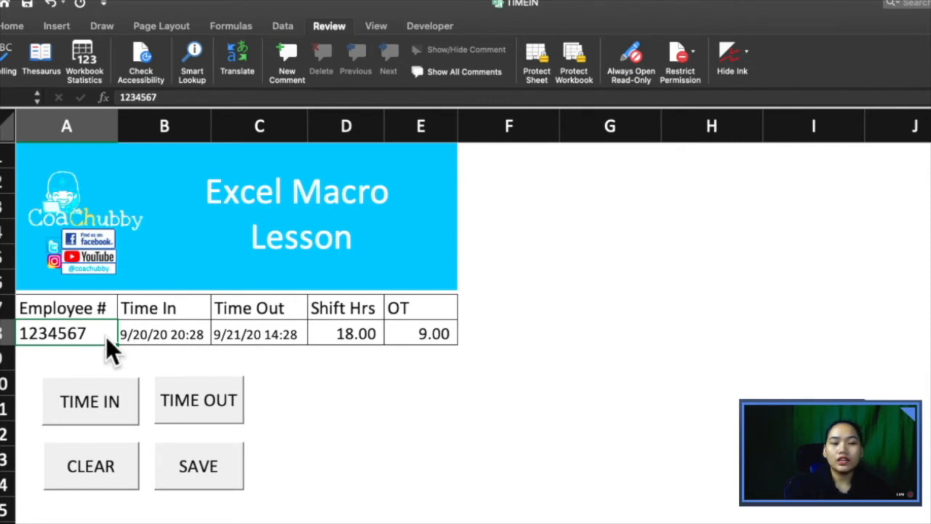
key("super+1")
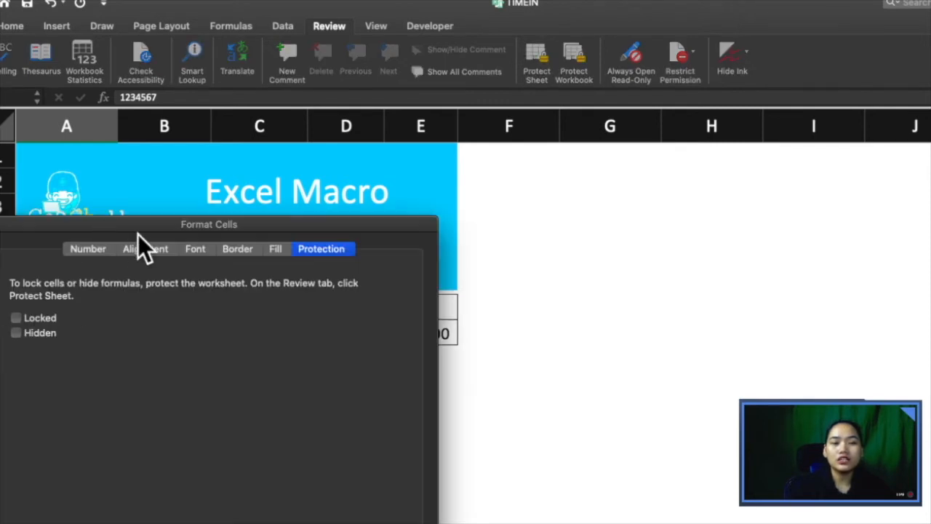
left_click_drag(144, 229, 361, 152)
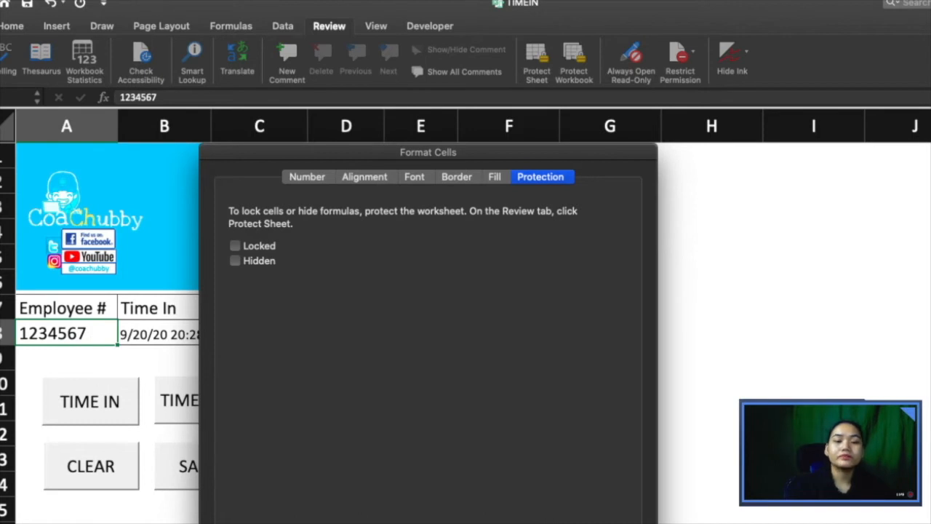
key("Escape")
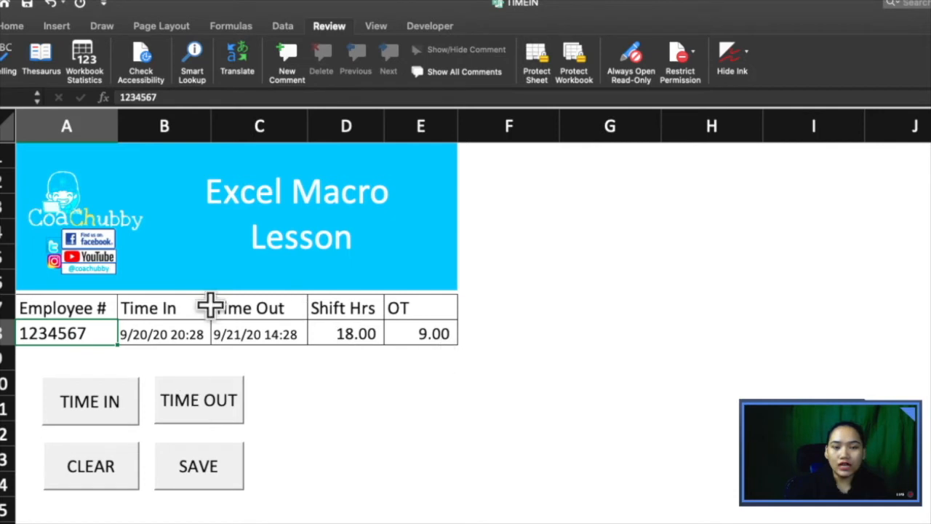
Step: Select D9, show the Developer tab, and move the active cell back to A8
left_click(376, 358)
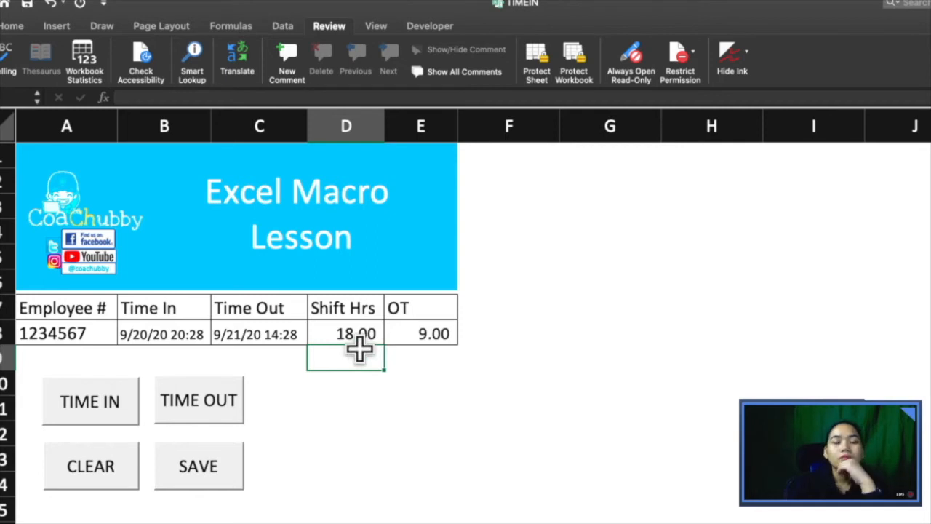
left_click(437, 28)
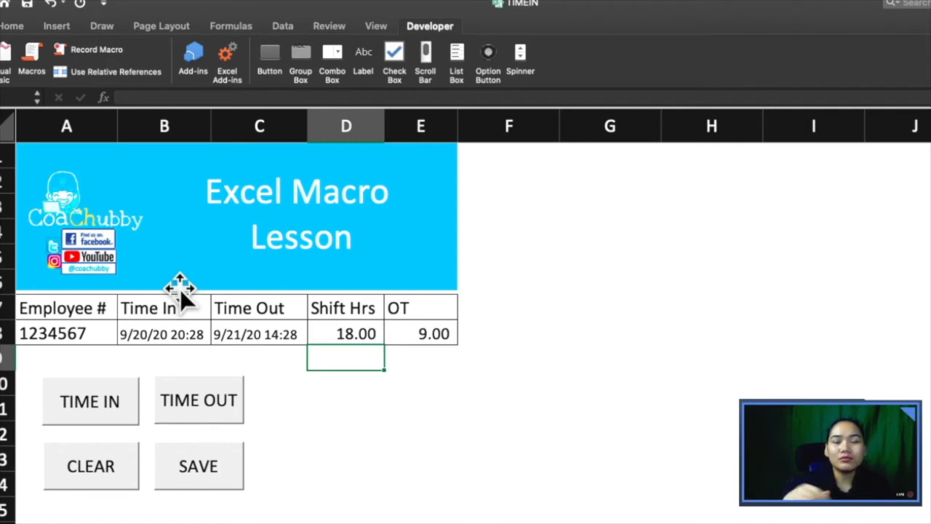
key("Up")
key("Up")
key("Left")
key("Left")
key("Left")
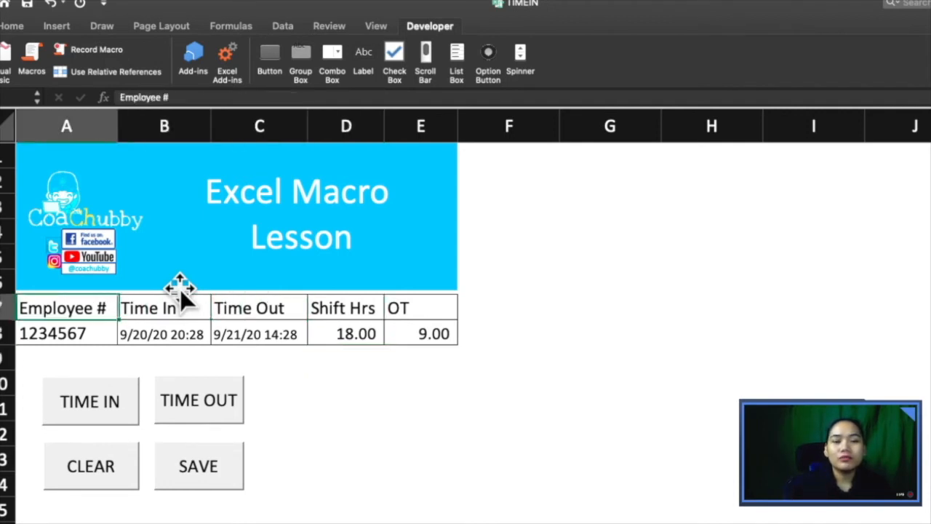
key("Up")
key("Down")
key("Down")
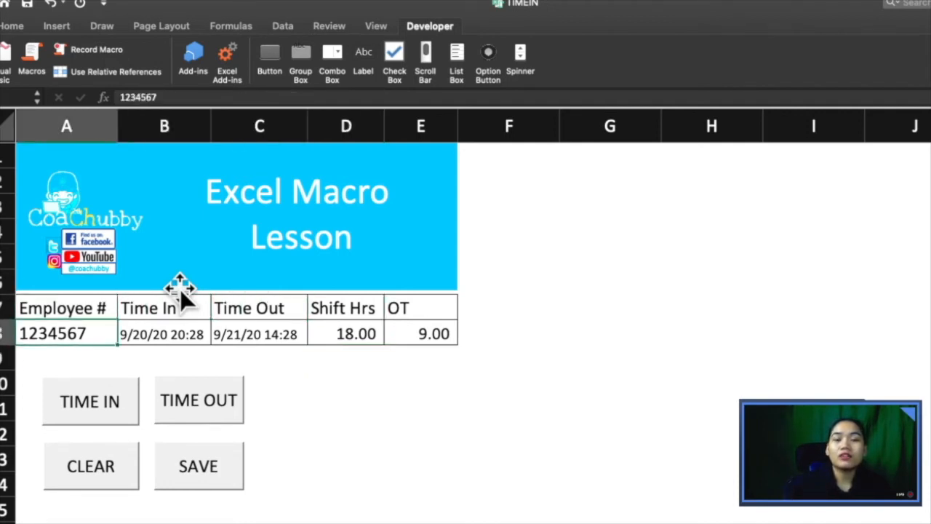
key("Down")
key("Up")
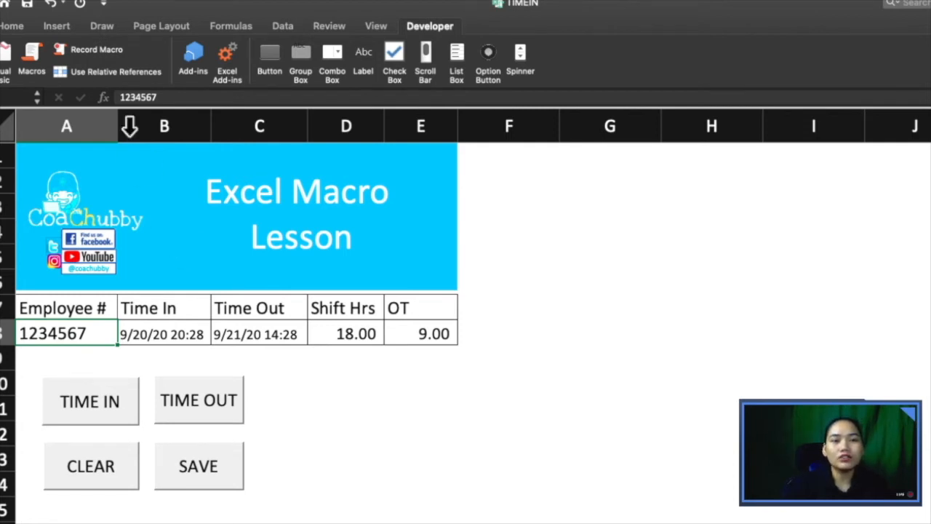
Step: Start recording a macro named 'Format' in This Workbook, with the shortcut key cleared
left_click(119, 47)
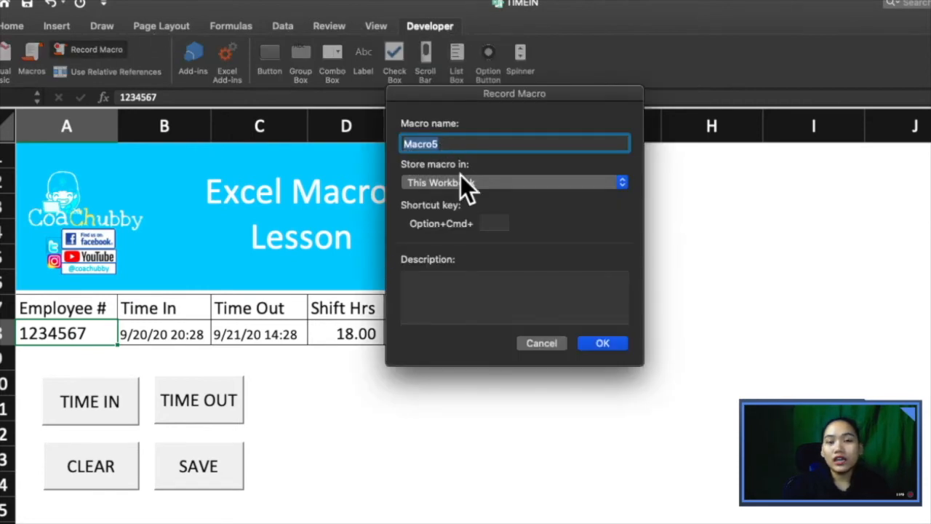
type("Format")
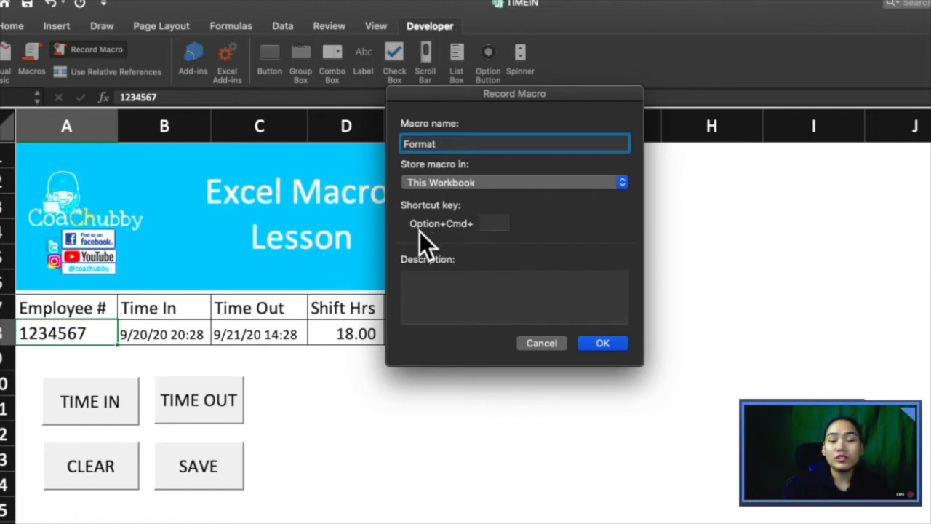
left_click(494, 224)
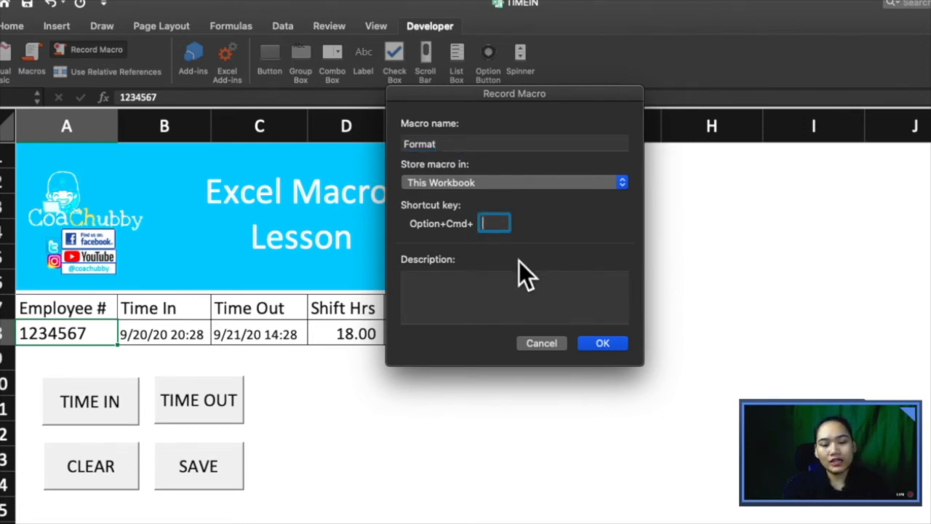
type("F")
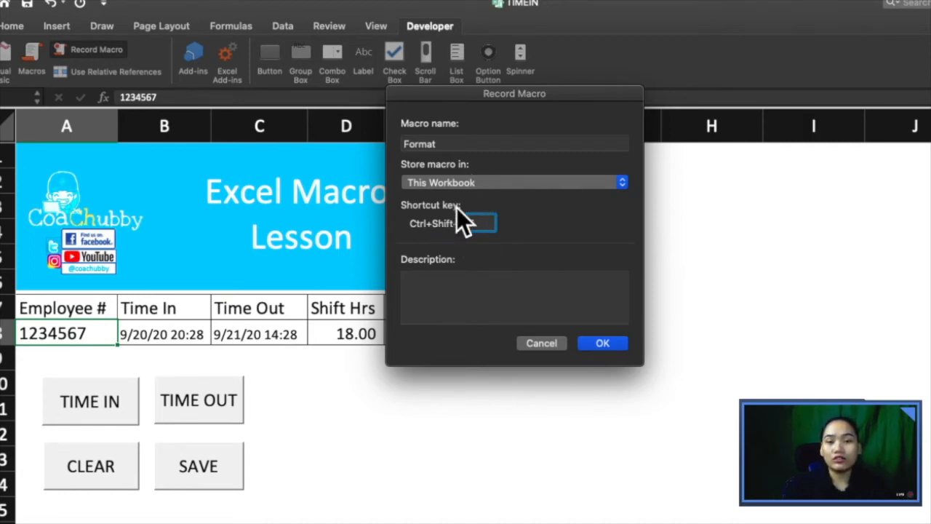
key("BackSpace")
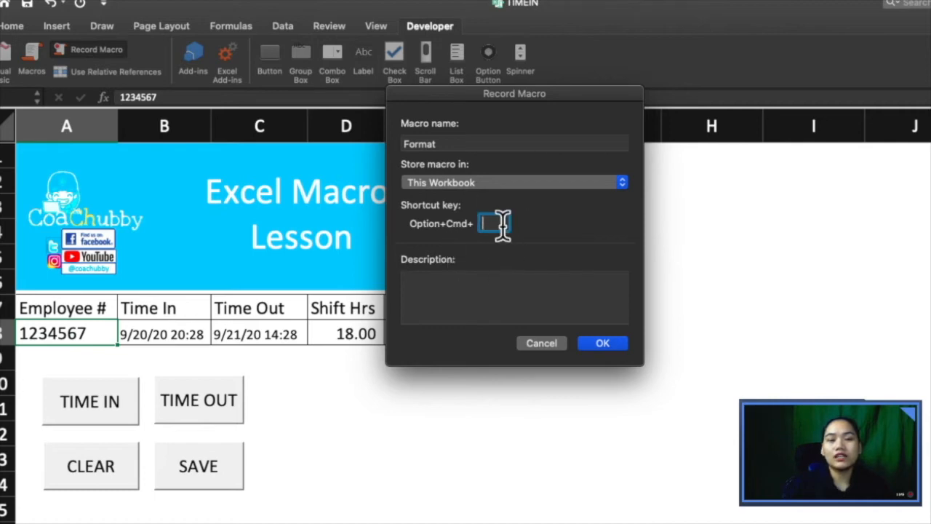
left_click(435, 291)
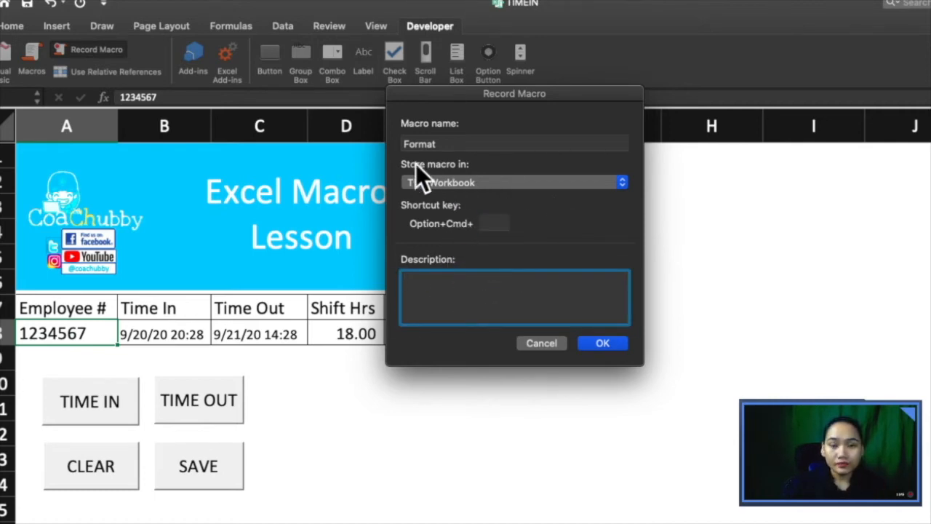
left_click(604, 347)
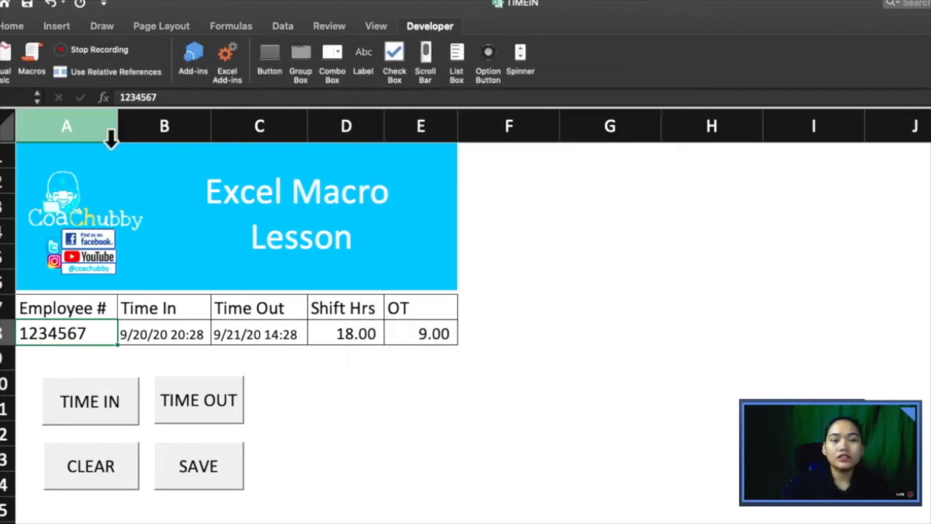
Step: Give header row A7:E7 a tan fill color
left_click(125, 51)
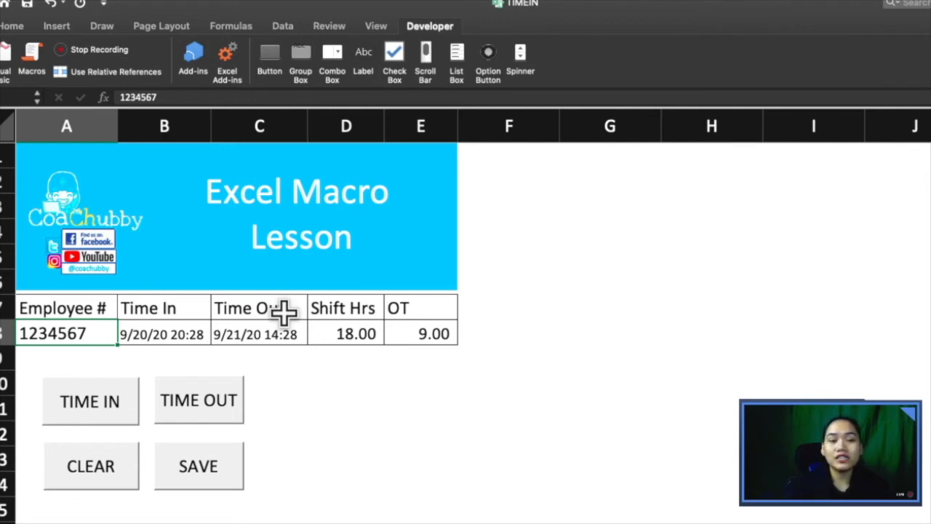
left_click_drag(65, 315, 394, 308)
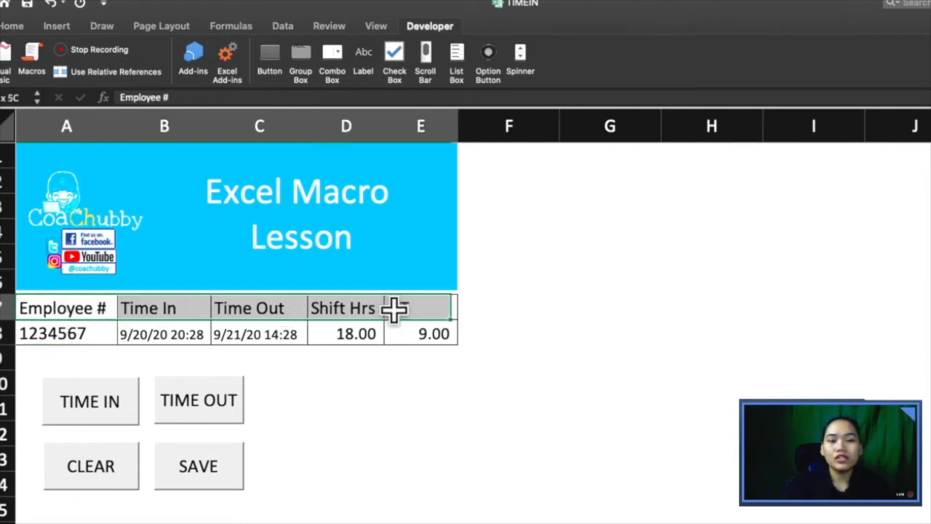
left_click(19, 25)
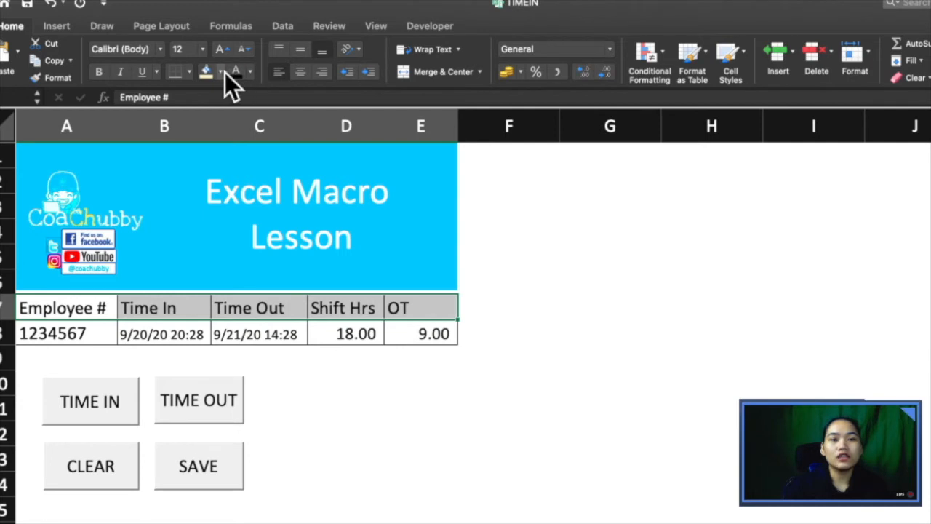
left_click(206, 73)
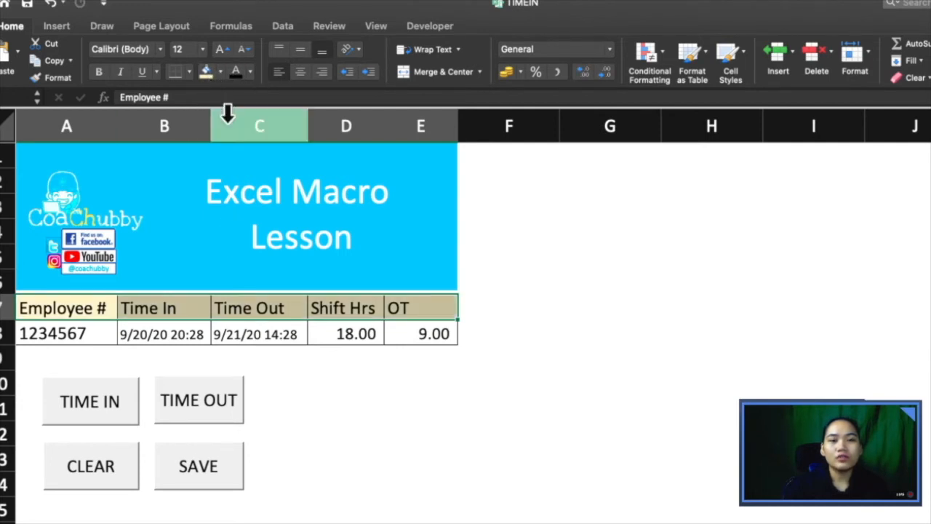
Step: Set the header font to Abadi MT Condensed Extra Bold, select F2, and stop recording
left_click(160, 49)
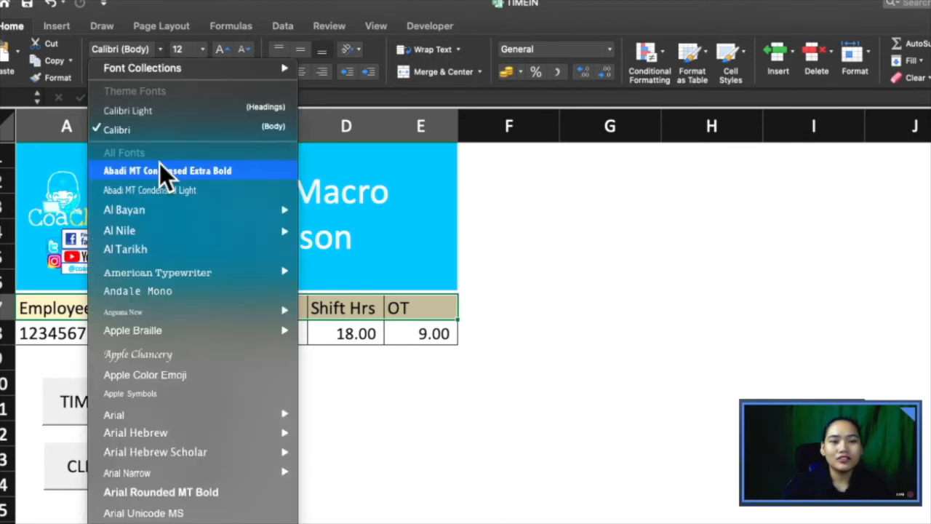
left_click(162, 170)
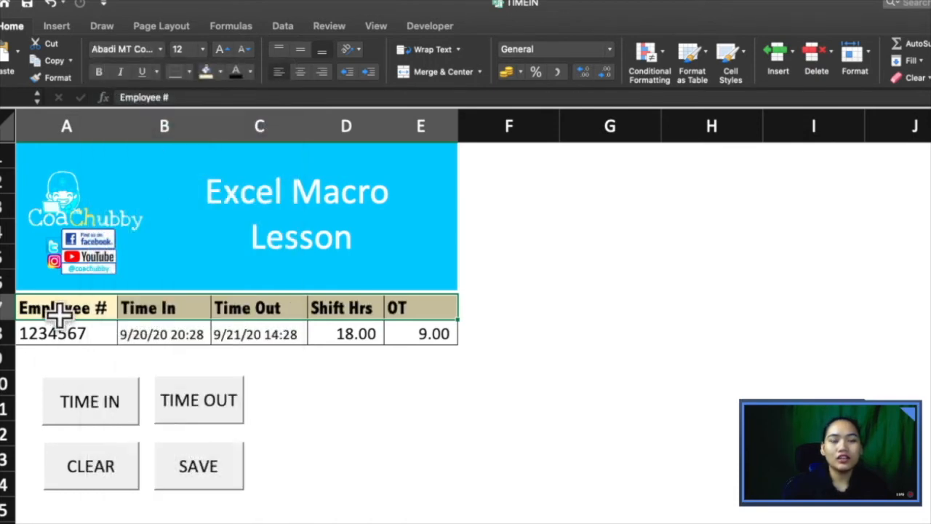
left_click(549, 174)
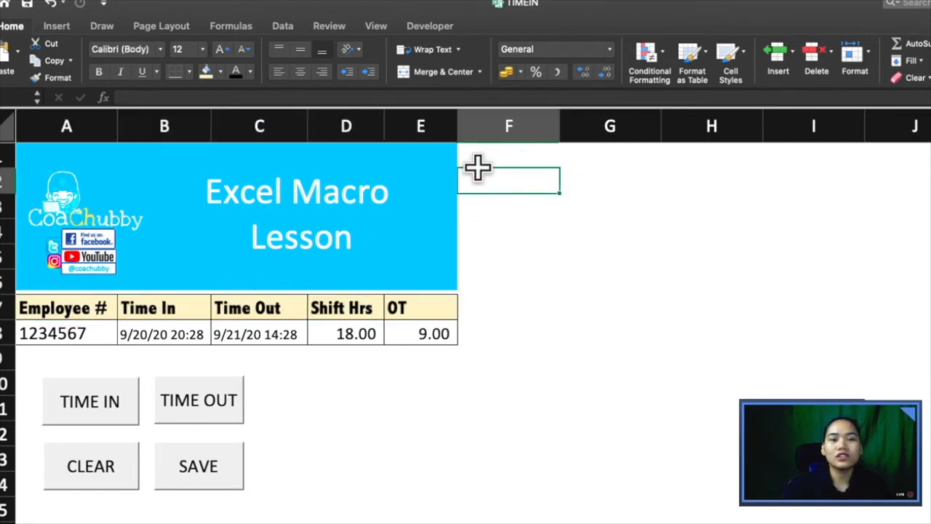
left_click(429, 26)
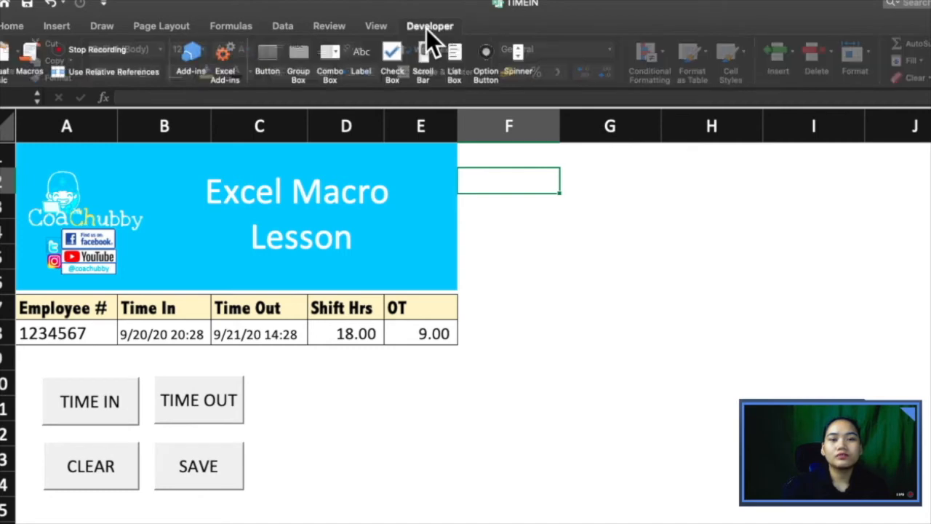
left_click(92, 49)
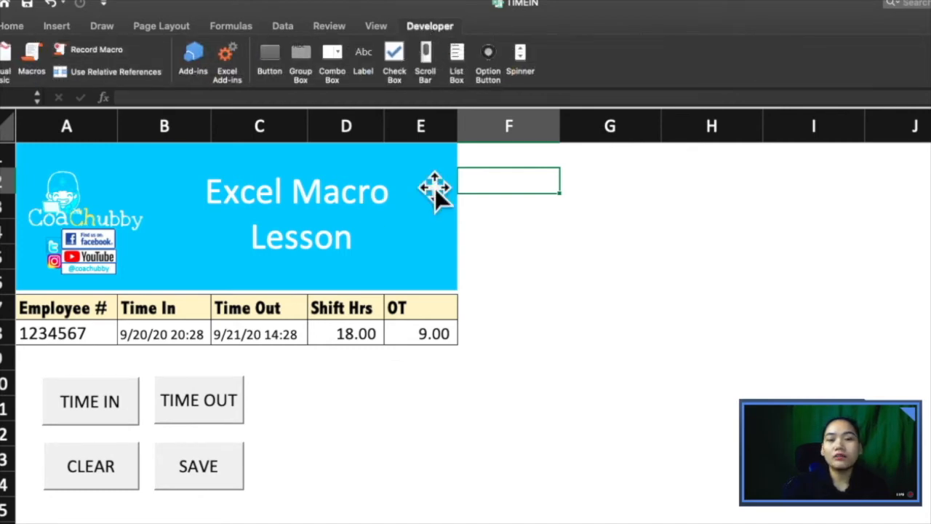
Step: Run the Format macro and check the header row A7:E7
left_click(36, 66)
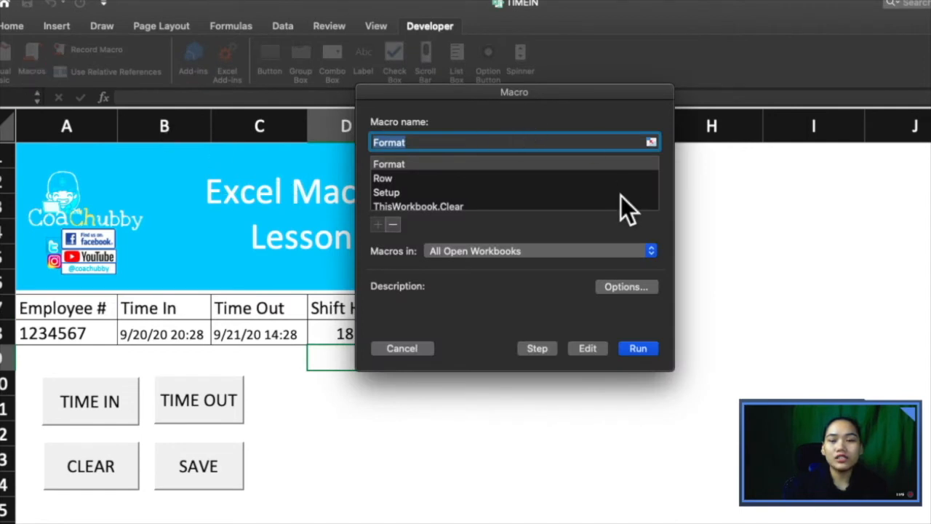
left_click_drag(483, 99, 584, 134)
left_click(487, 206)
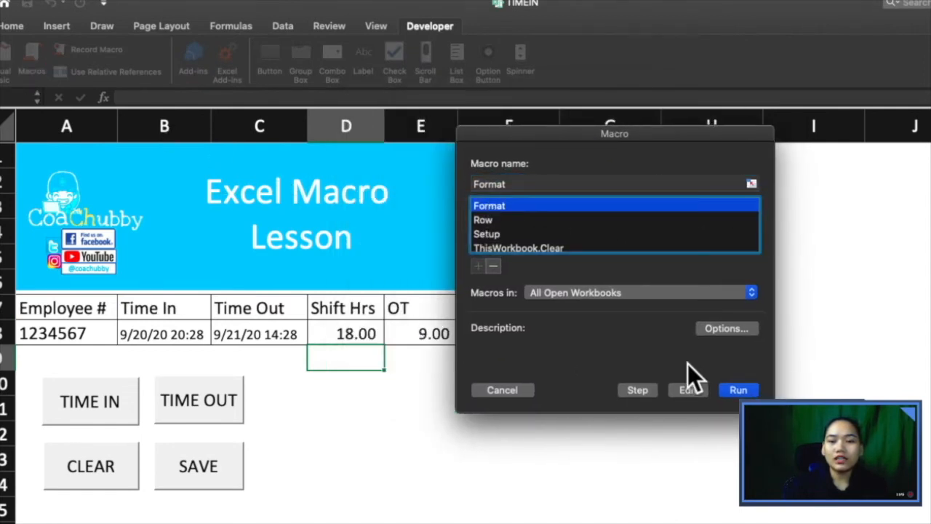
left_click(739, 391)
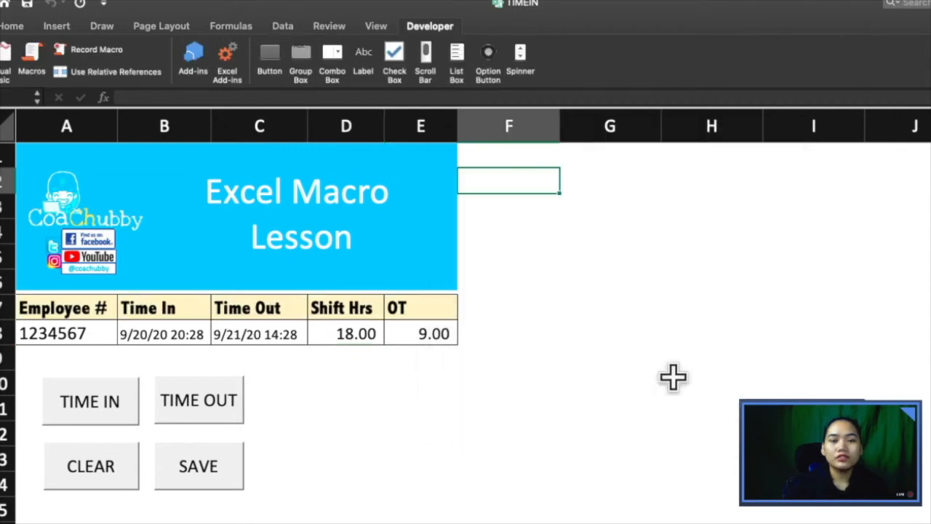
left_click_drag(29, 308, 411, 316)
left_click(166, 351)
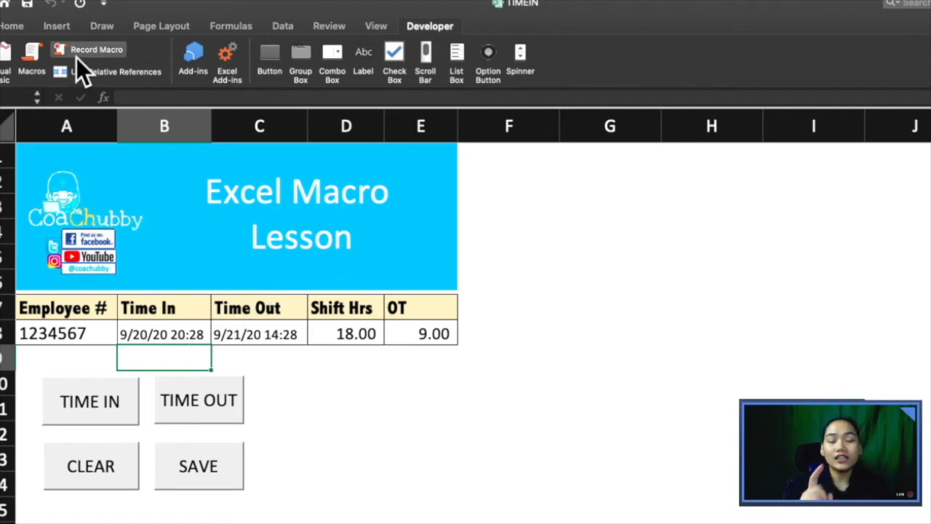
Step: Open the Format macro's code for editing
left_click(32, 58)
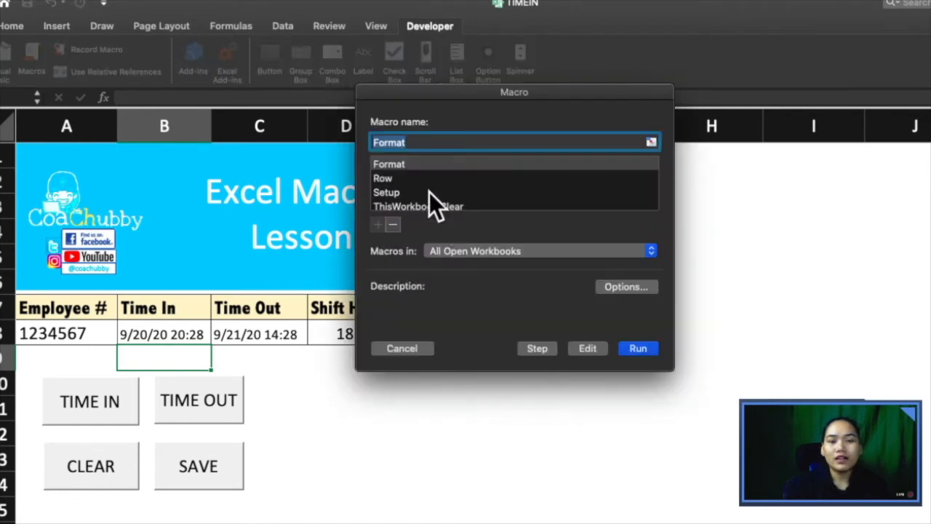
left_click(395, 166)
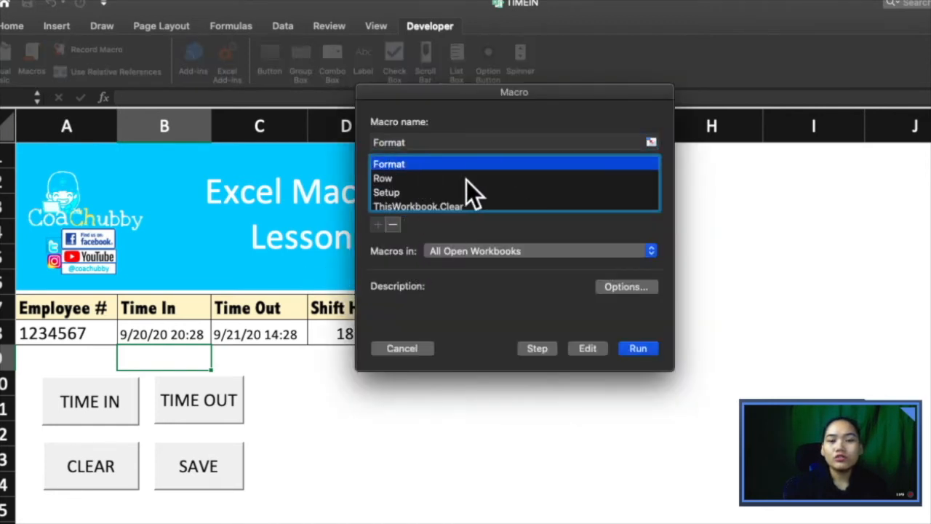
left_click(588, 348)
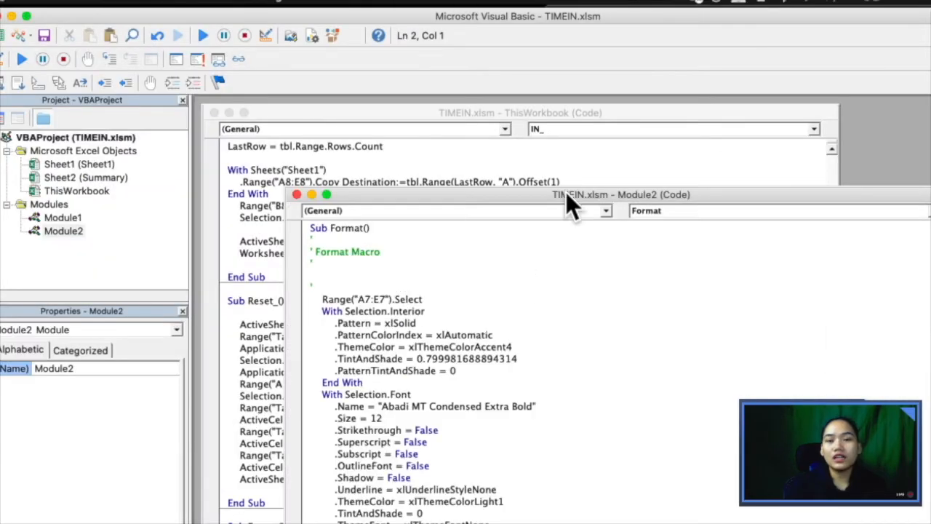
Step: Bring Module2 forward, scroll through the Format code, and select the font Name and Size values
left_click_drag(566, 192, 472, 90)
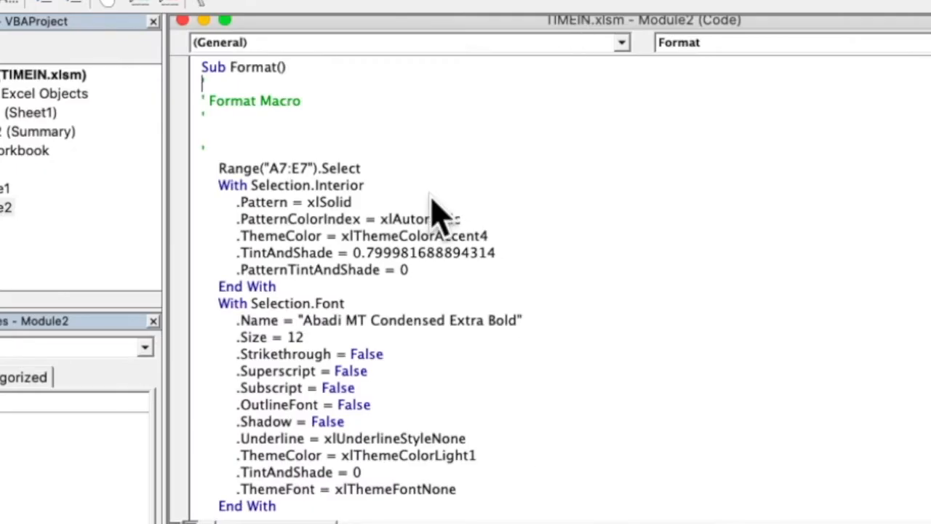
scroll(433, 210, "down", 3)
scroll(433, 209, "up", 3)
scroll(234, 169, "down", 3)
scroll(334, 167, "up", 3)
scroll(476, 280, "down", 3)
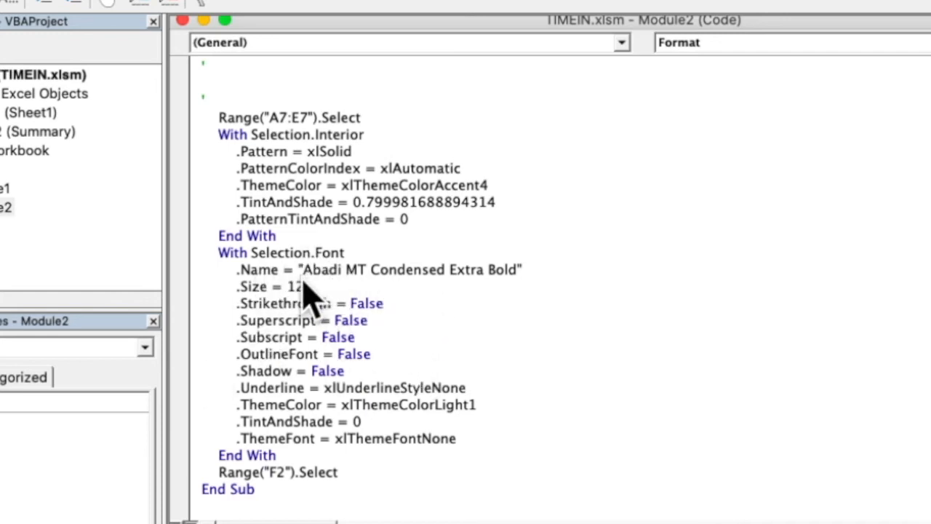
left_click_drag(305, 270, 469, 287)
left_click(516, 272)
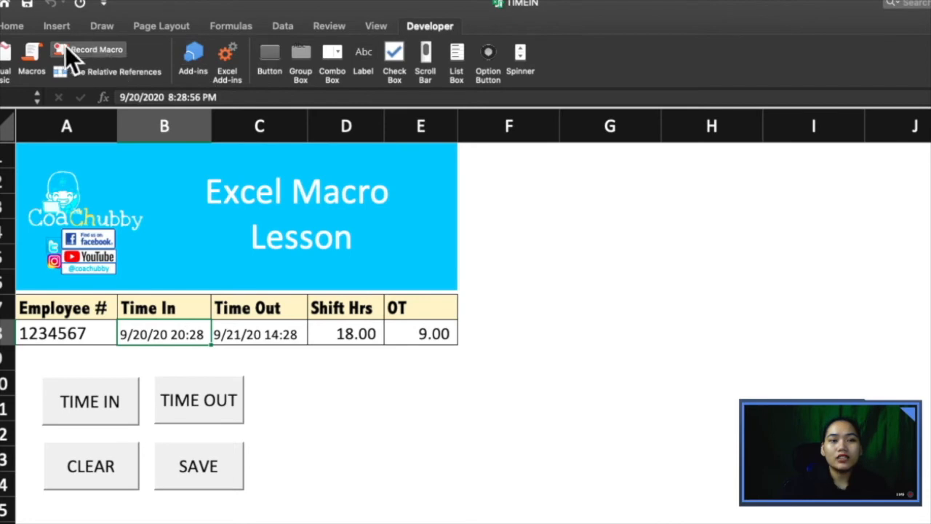
Step: Run the edited Format macro, check the restyled A7 header, and return to the VBA editor
left_click(38, 59)
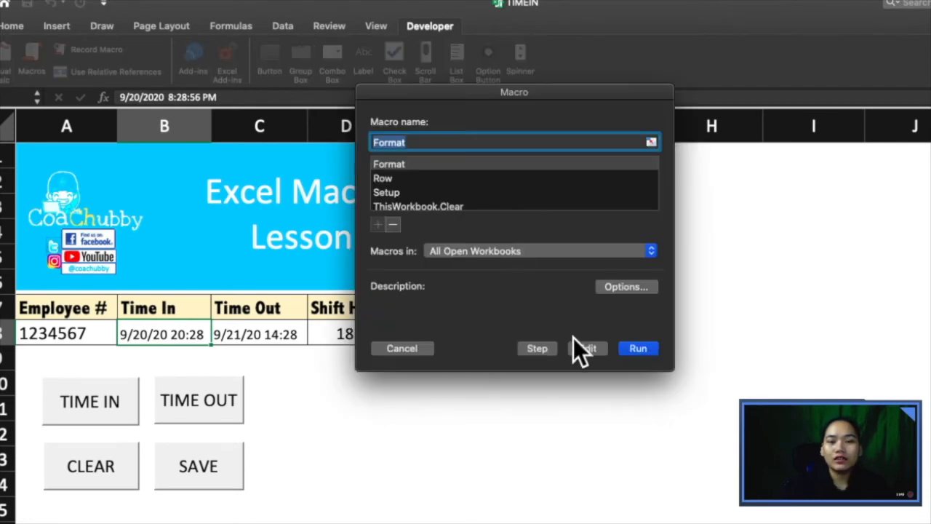
left_click(639, 349)
left_click(37, 313)
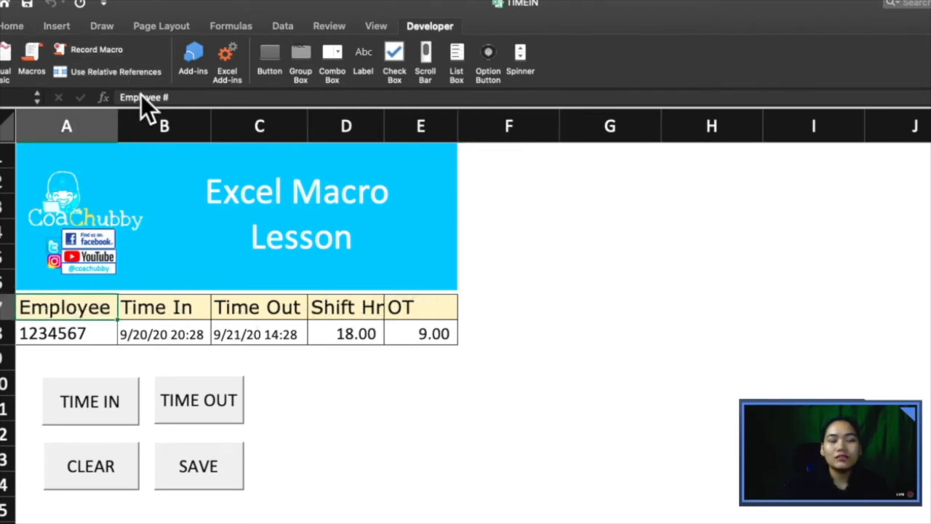
left_click(12, 27)
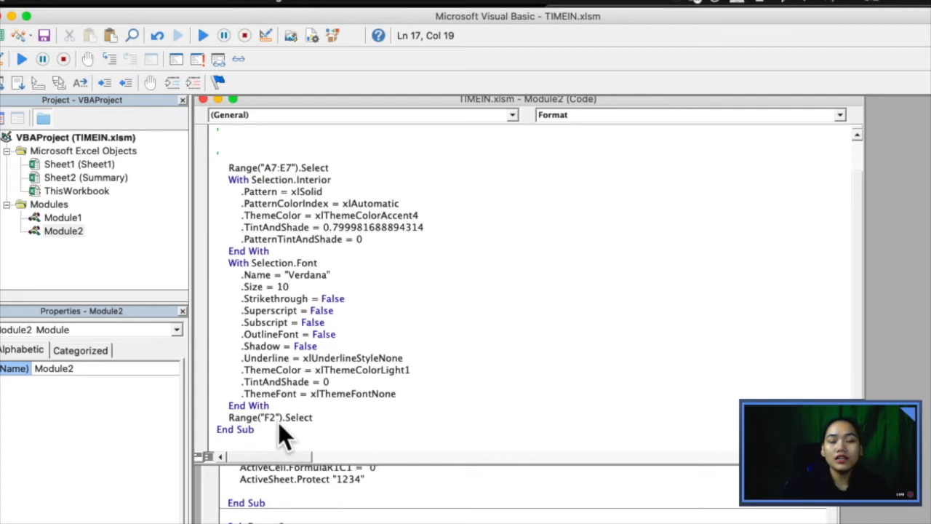
Step: Add a ' Change Font comment above the font settings in the Format macro
scroll(278, 422, "up", 1)
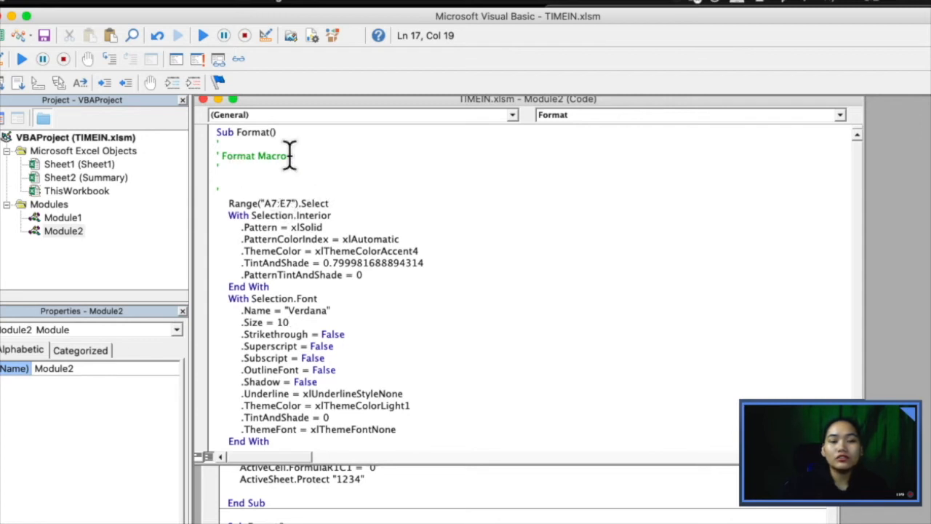
left_click_drag(290, 156, 214, 158)
left_click(269, 175)
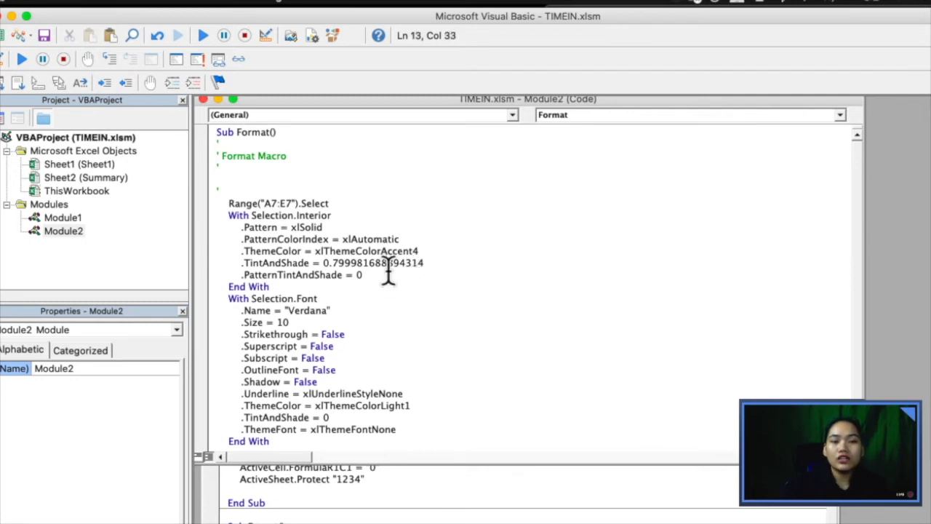
key("Return")
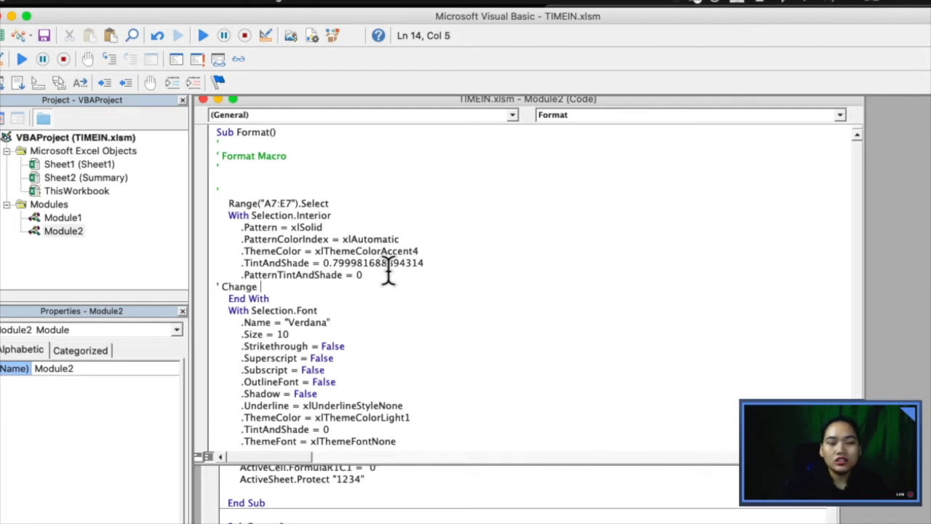
type("' Change Font")
key("Return")
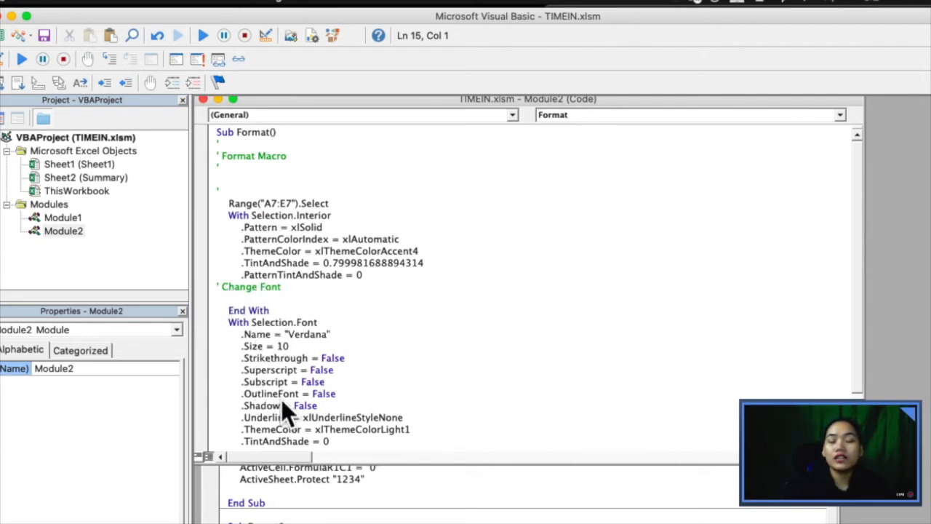
Step: Add a ' Change Fill comment above the fill code and review the macro
scroll(325, 379, "down", 3)
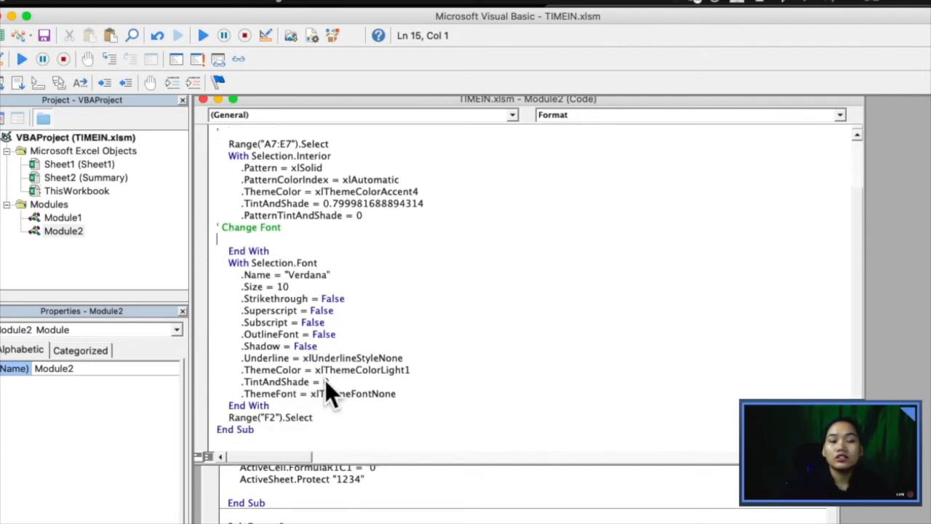
scroll(302, 297, "up", 3)
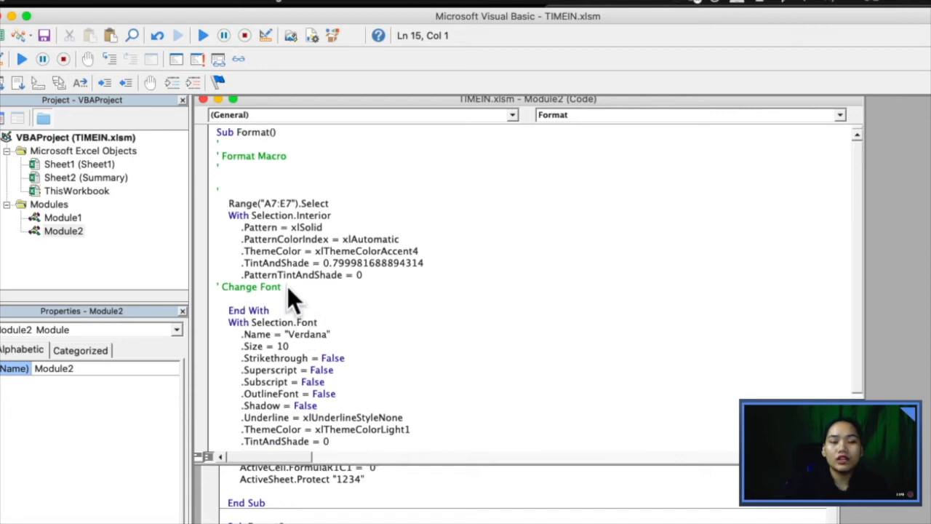
key("Return")
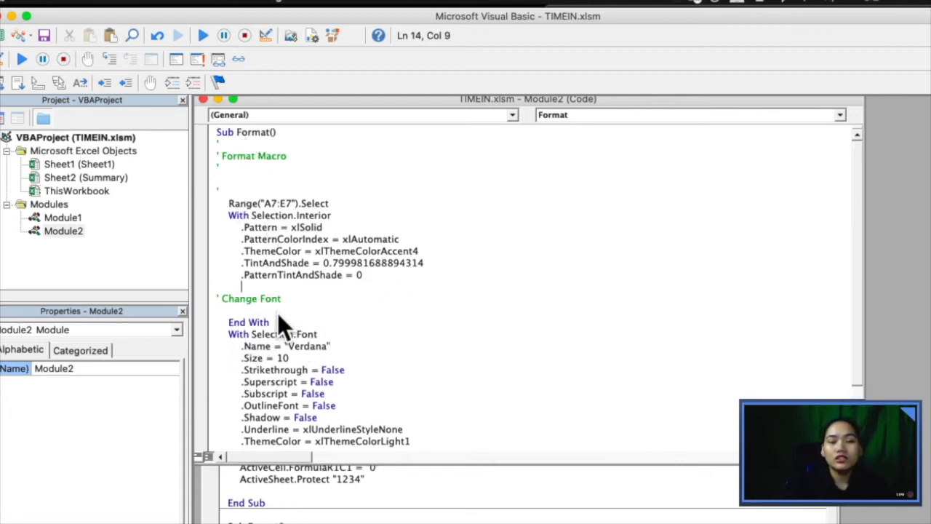
scroll(273, 311, "down", 2)
scroll(305, 328, "up", 1)
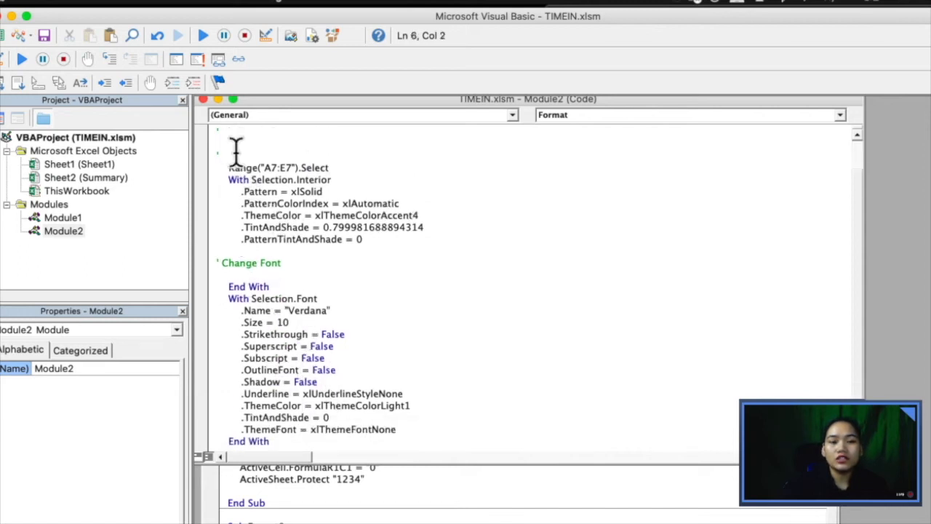
key("Return")
type("' Change Fil")
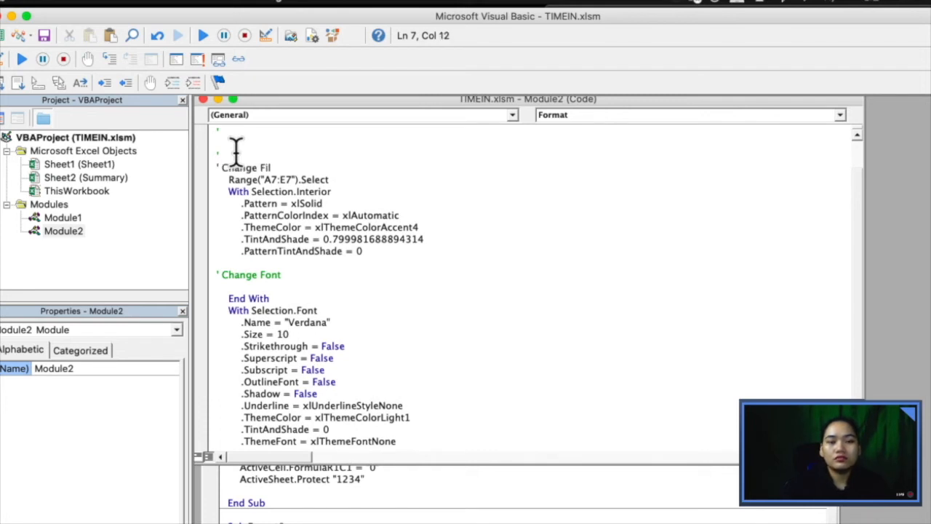
type("l")
key("Return")
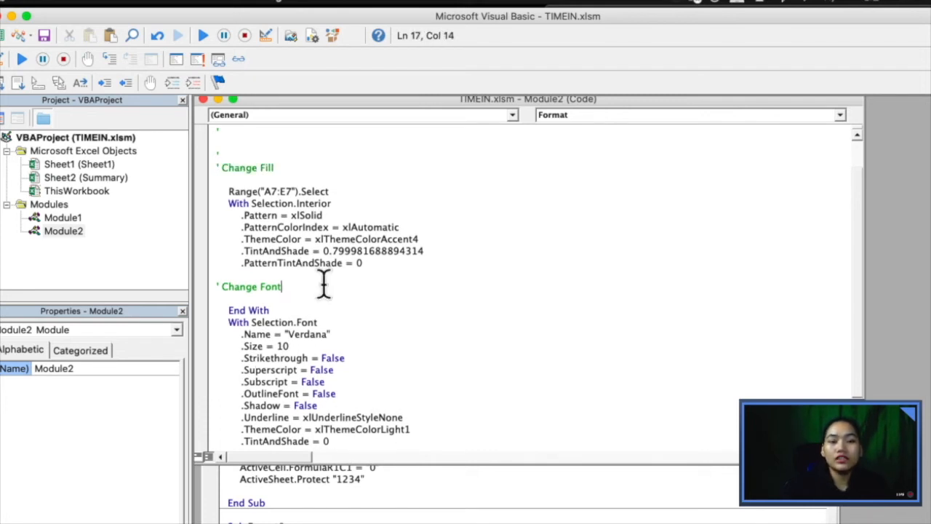
scroll(288, 268, "down", 2)
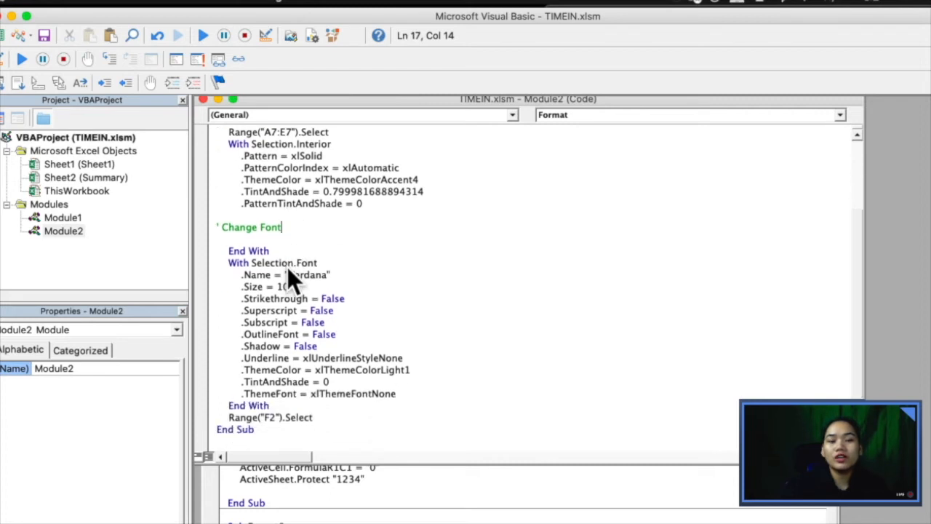
scroll(284, 251, "up", 2)
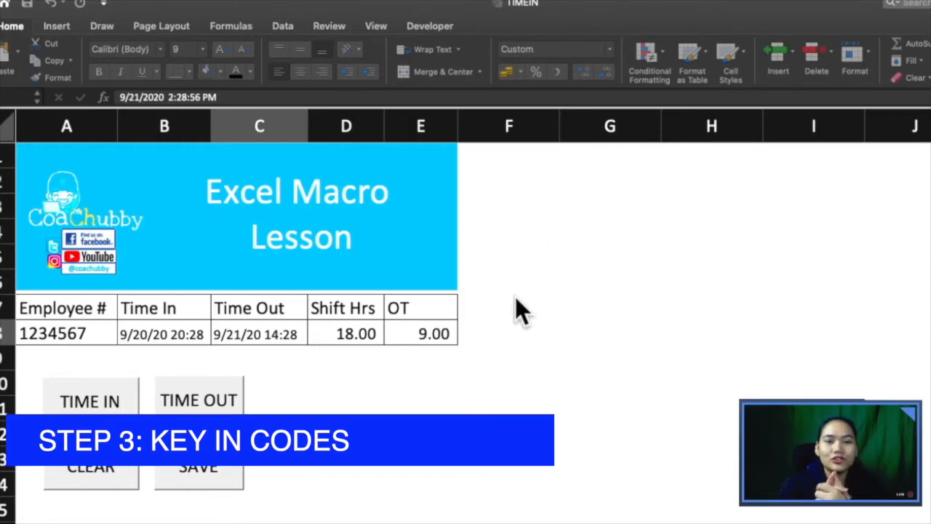
Step: Bring the Excel time sheet forward and open the Visual Basic editor
left_click(111, 339)
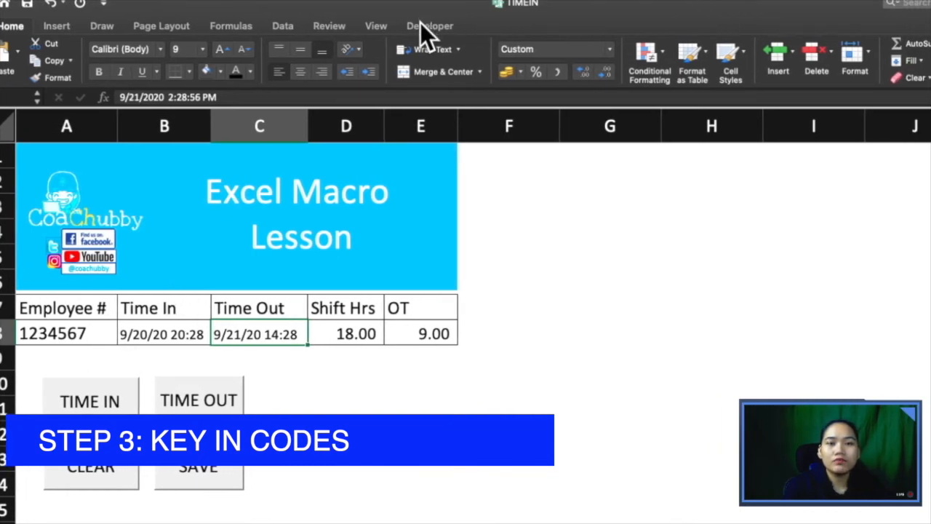
left_click(421, 23)
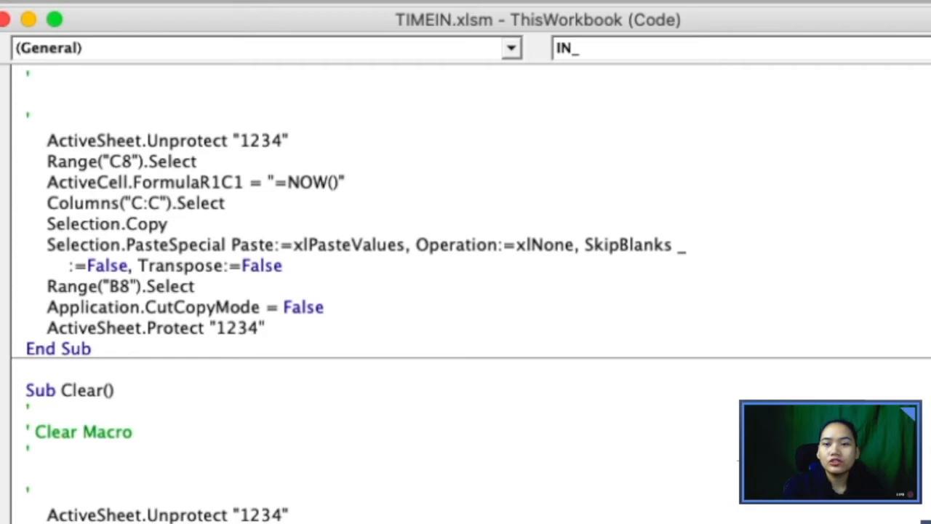
scroll(466, 291, "up", 5)
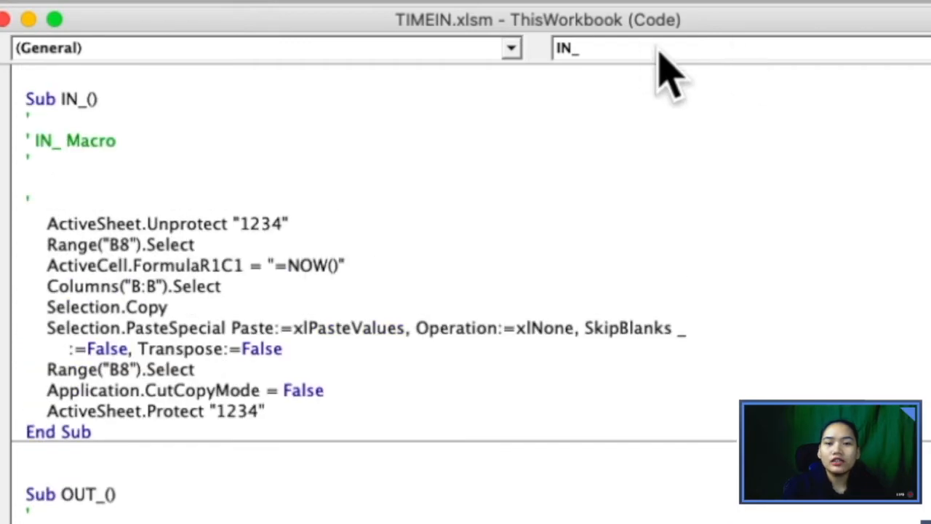
Step: View the Reset_ macro code, then jump back to the IN_ macro
left_click(928, 48)
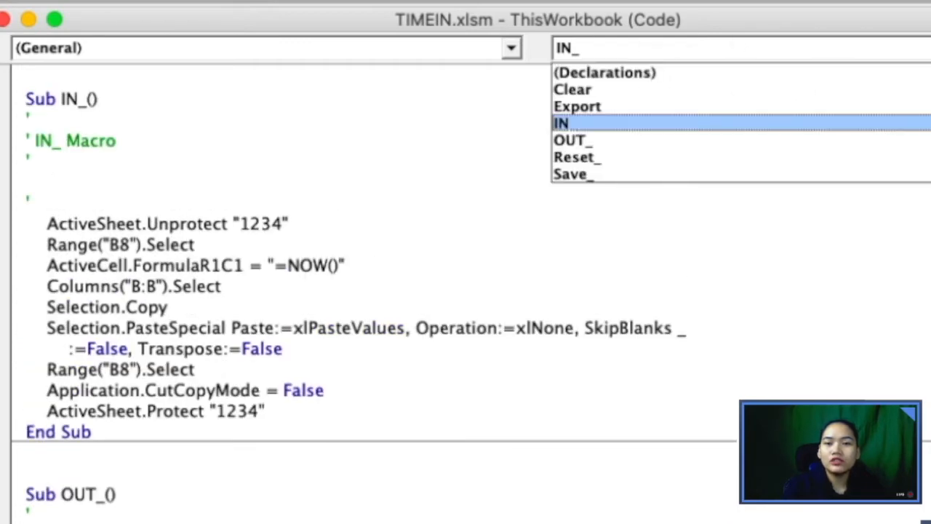
left_click(578, 159)
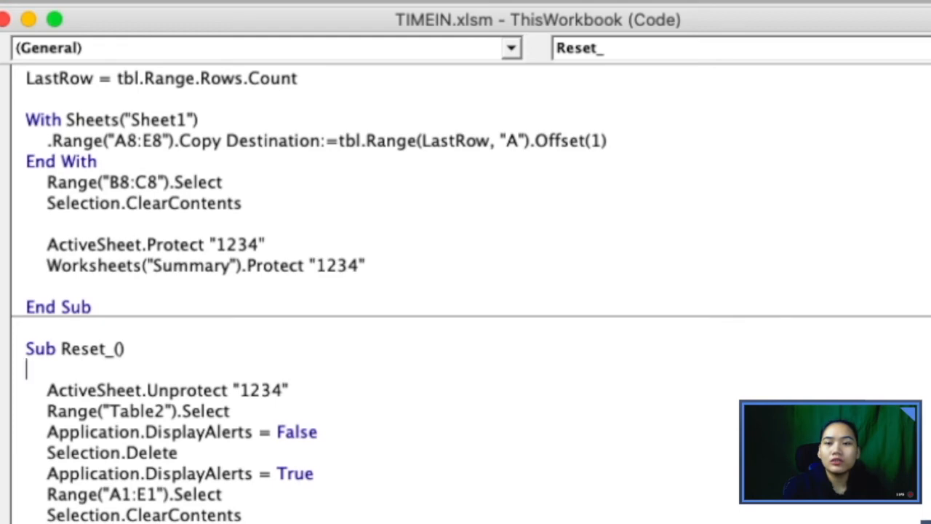
left_click(928, 48)
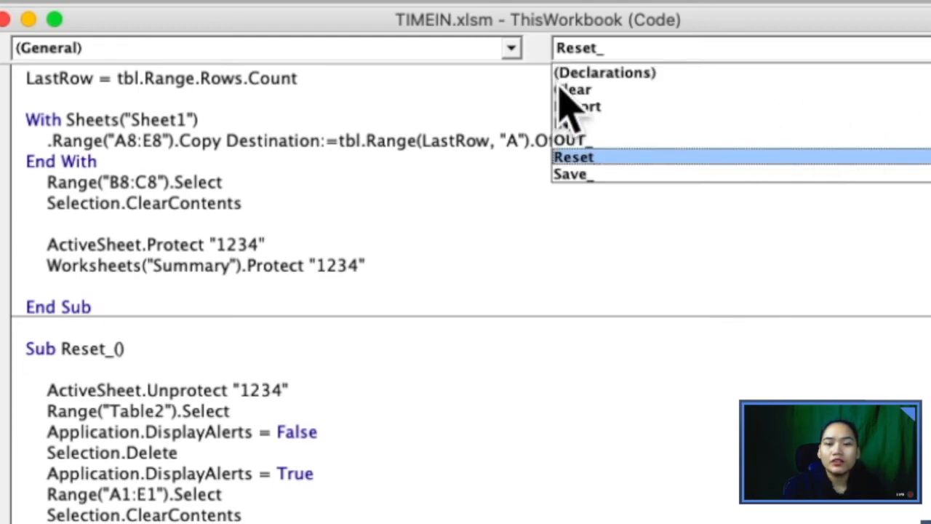
left_click(626, 124)
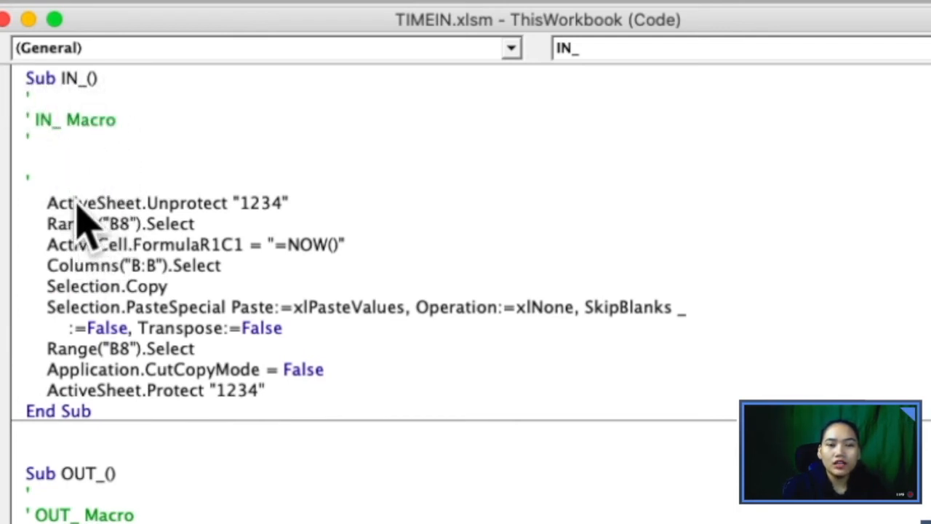
left_click(47, 203)
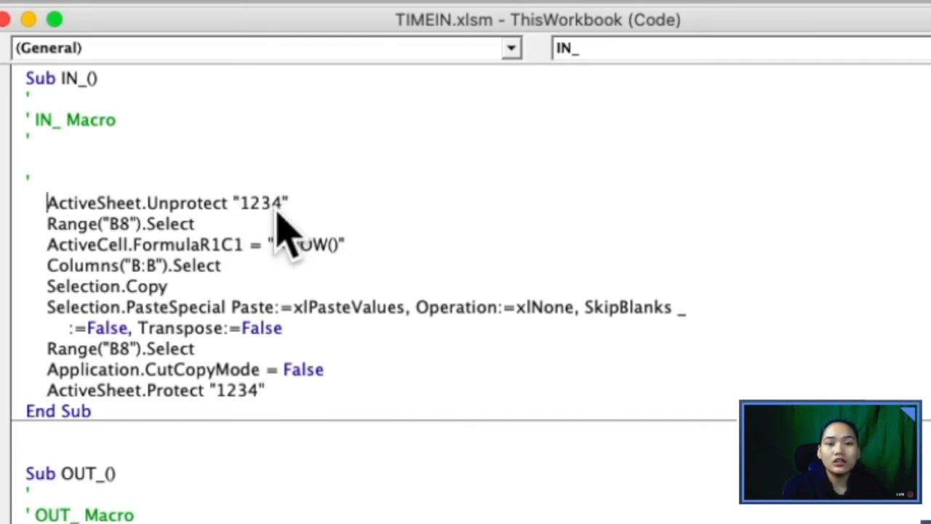
left_click(99, 244)
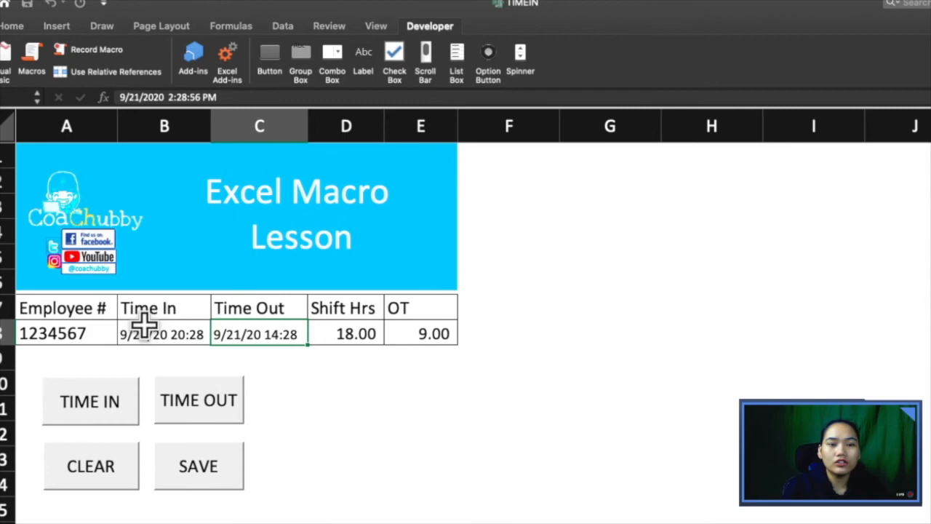
left_click(143, 334)
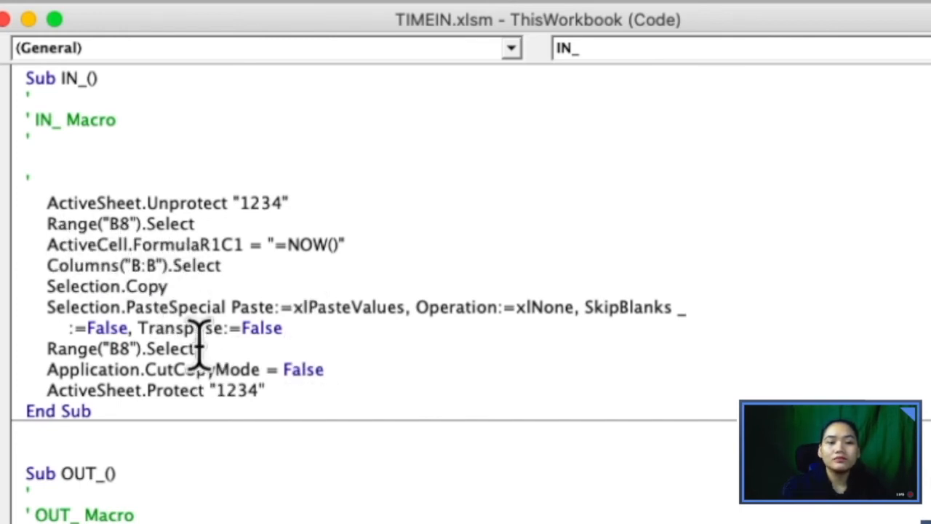
Step: Review Sub IN_() without changes, resting at the end of its ActiveSheet.Protect line
scroll(198, 339, "down", 3)
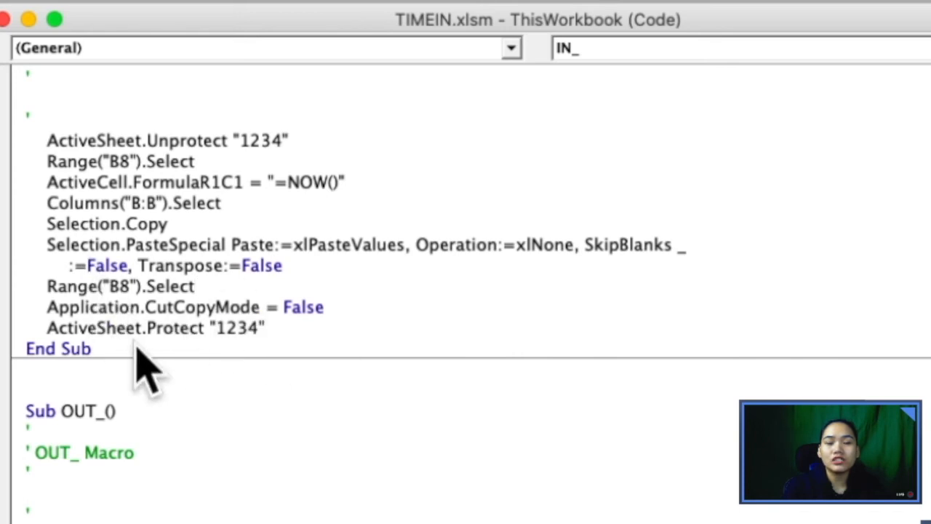
left_click(270, 328)
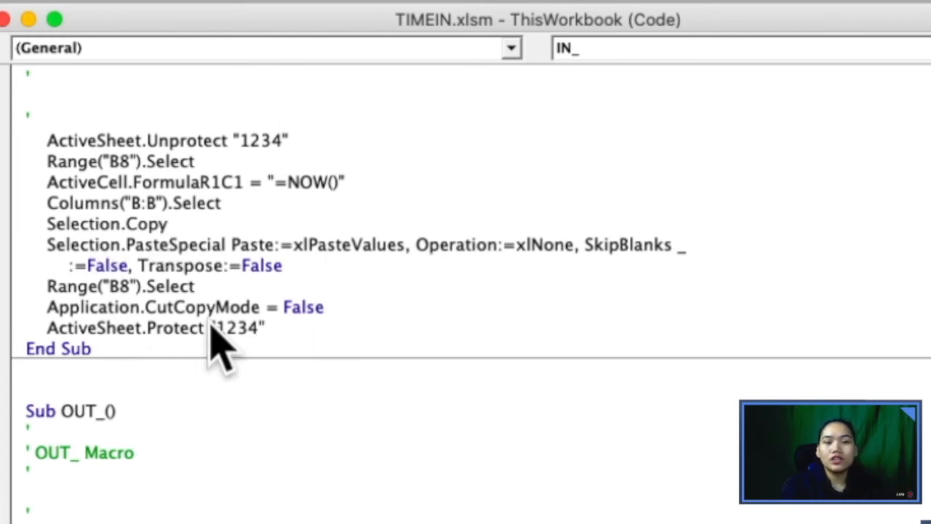
scroll(215, 331, "up", 2)
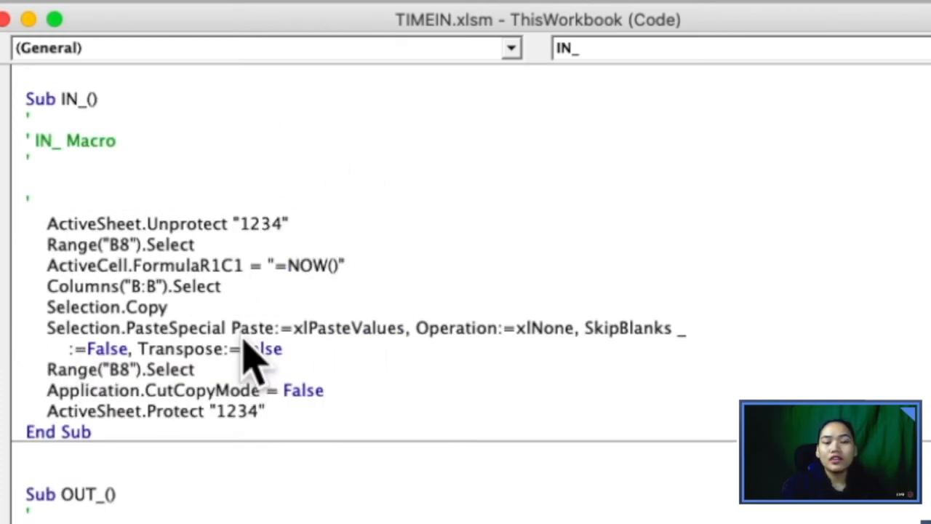
scroll(251, 360, "down", 3)
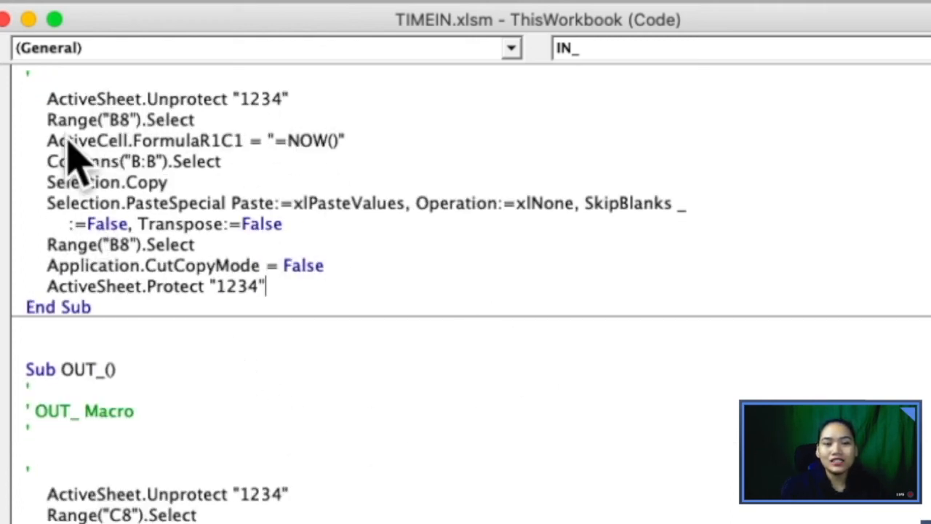
left_click(348, 278)
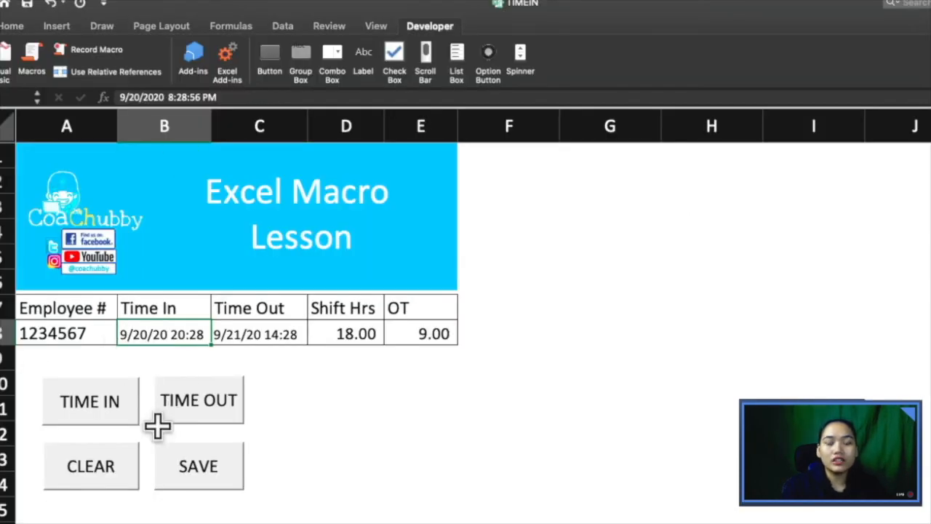
Step: Select Time Out cell C8, then return to the VBA editor at Sub Clear()
left_click(269, 333)
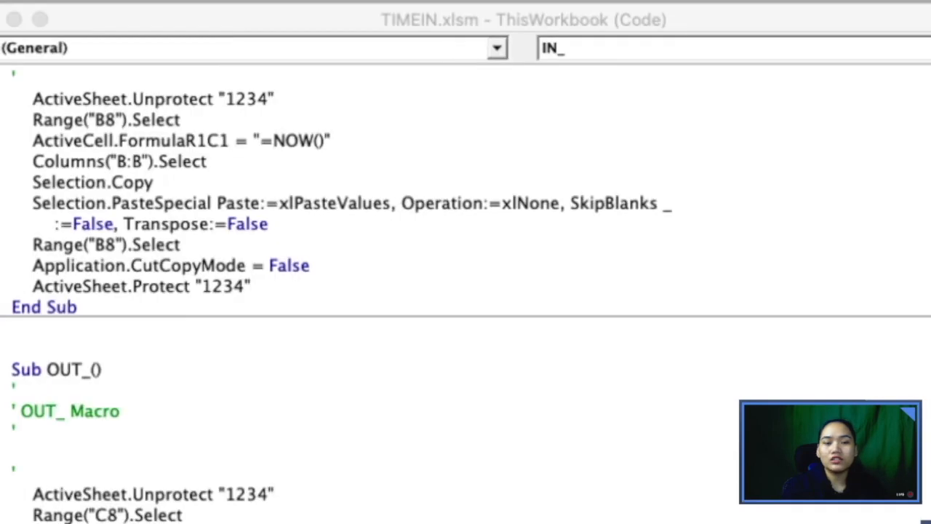
scroll(231, 386, "down", 2)
scroll(231, 386, "down", 5)
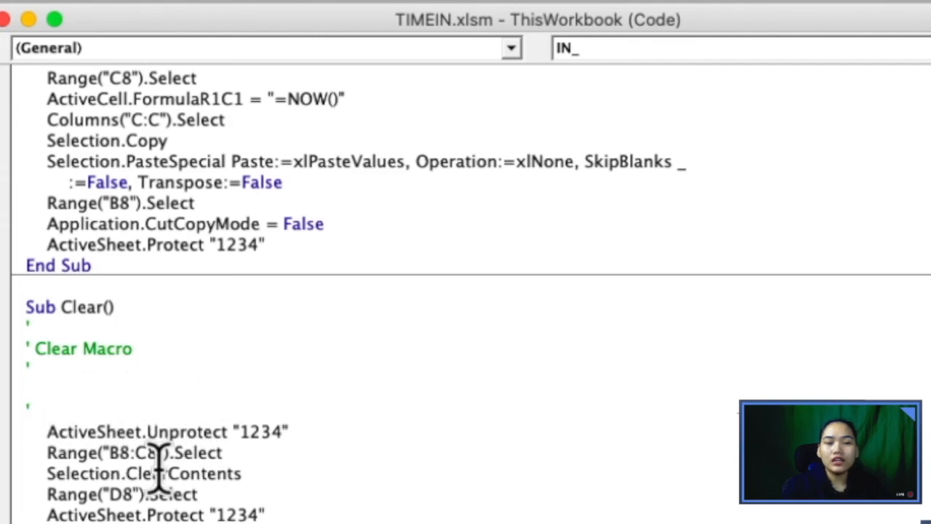
scroll(134, 452, "down", 3)
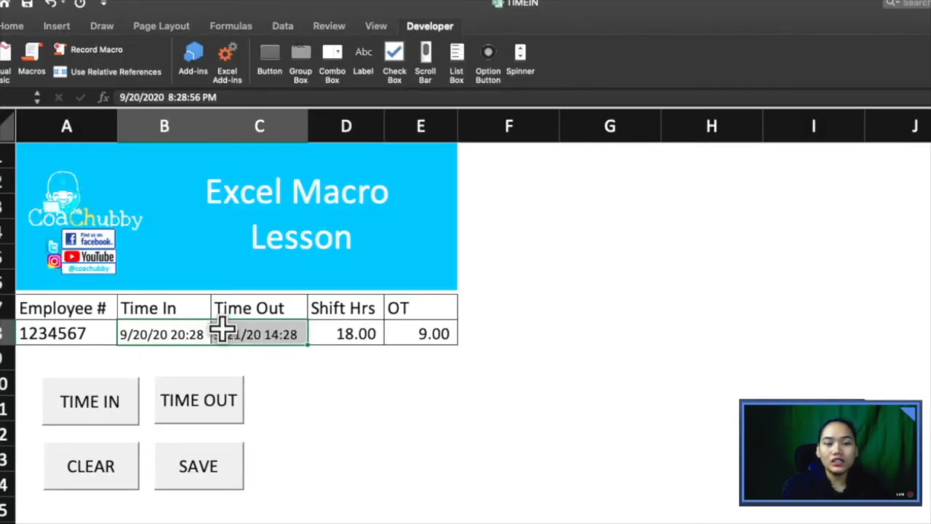
key("ctrl+Left")
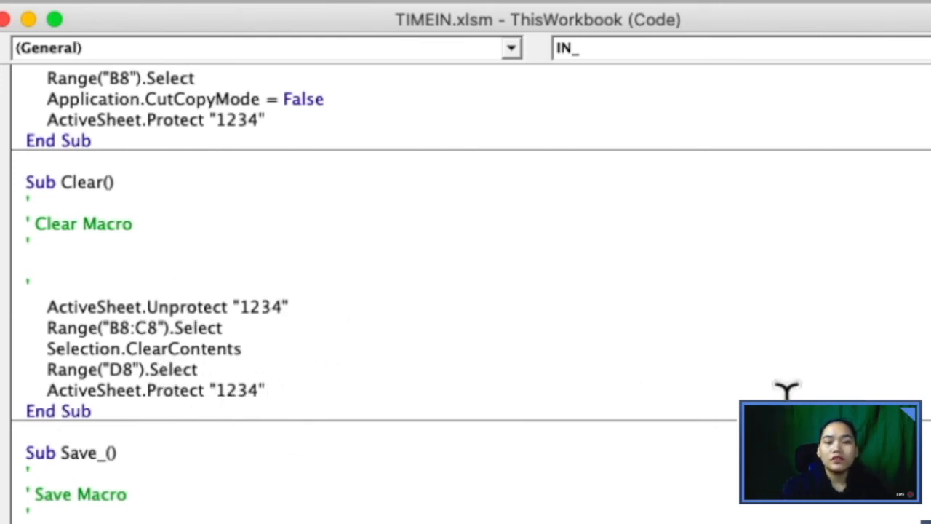
Step: Review Sub Save_() copying A8:E8 into Table2, then return to the TIMEIN sheet
scroll(787, 391, "down", 3)
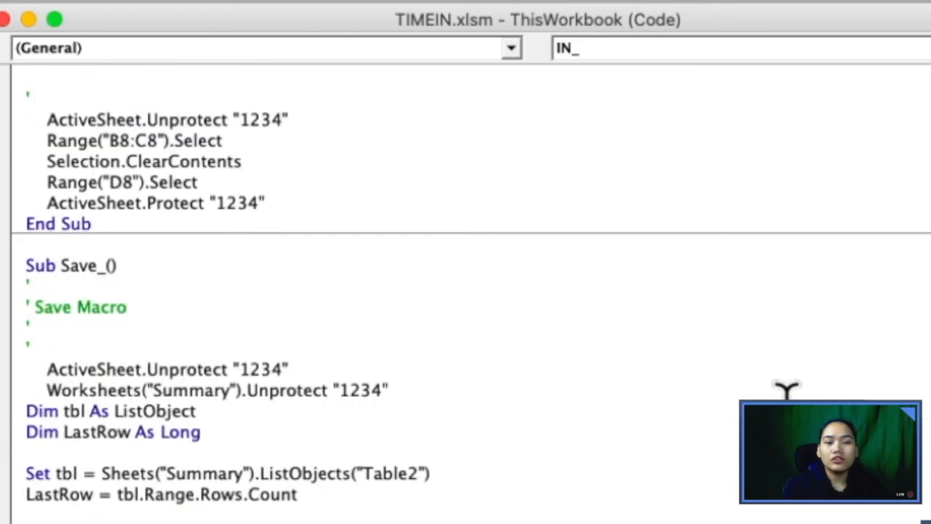
scroll(787, 390, "down", 3)
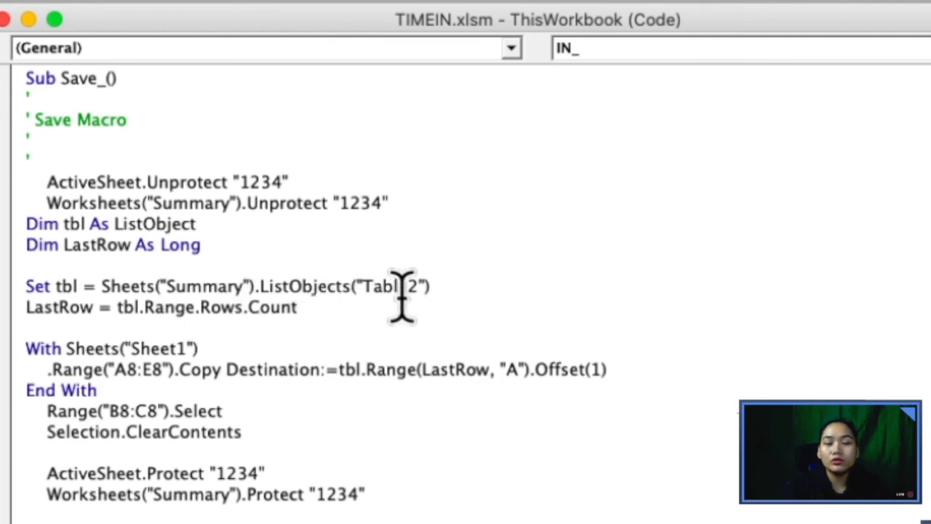
key("ctrl+Right")
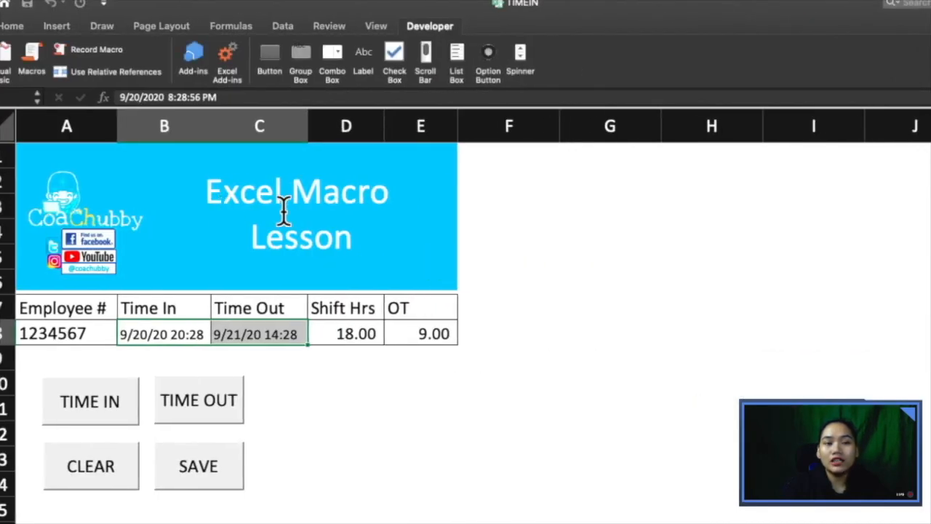
Step: Confirm the table is named Summary and retype Table2 as Summary in ListObjects()
left_click(37, 114)
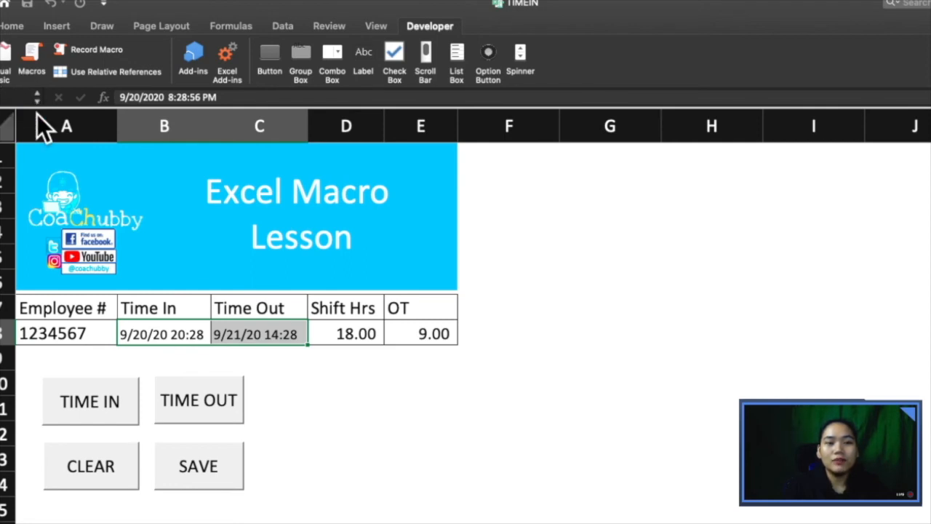
key("ctrl+Left")
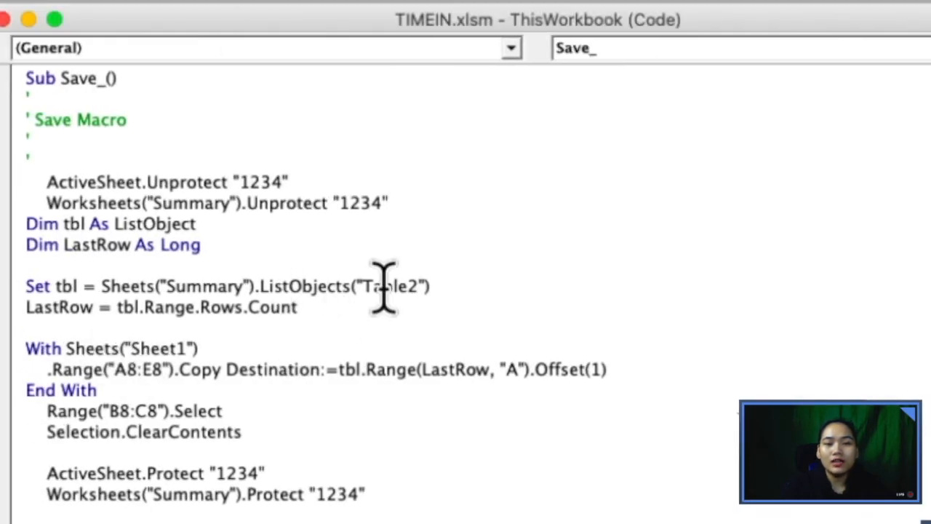
type("Sum")
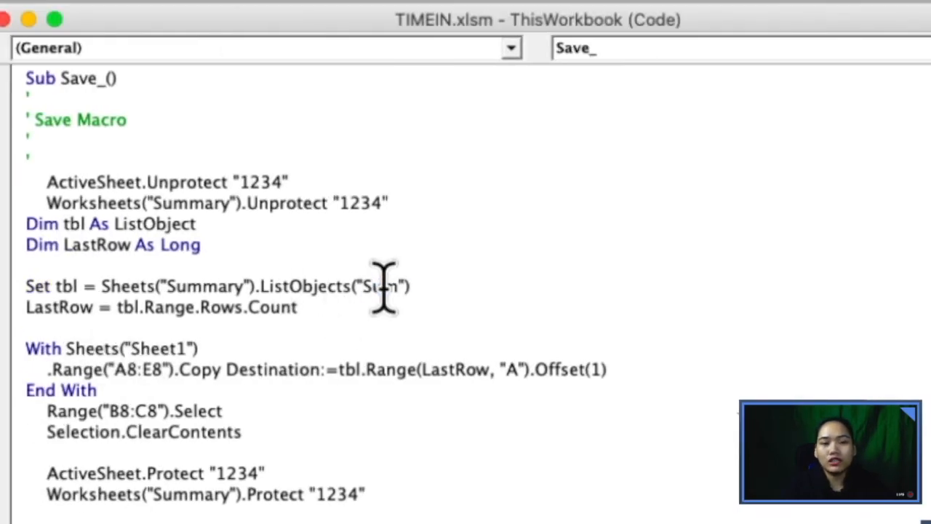
type("mary")
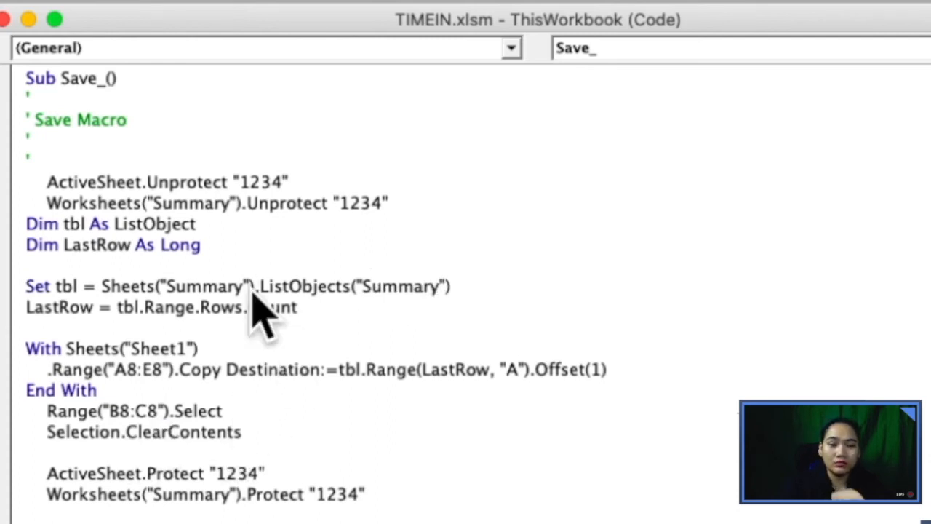
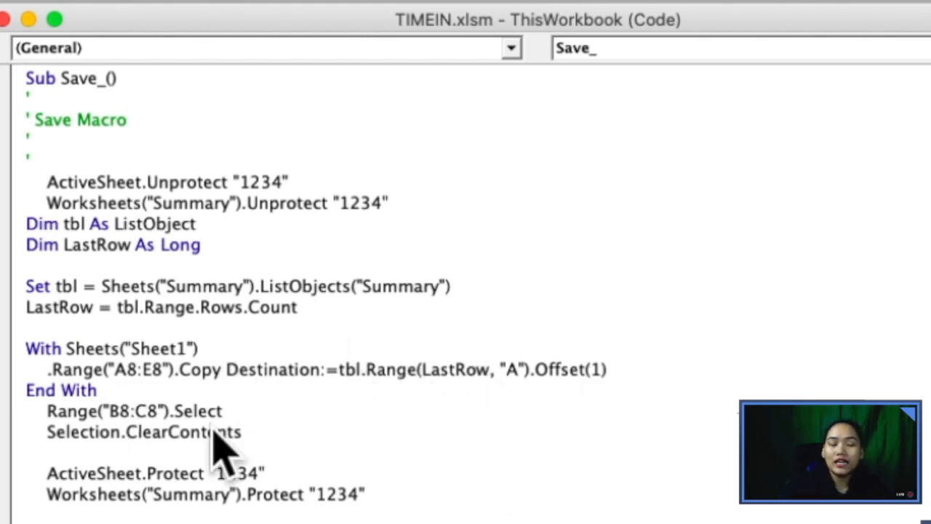
Step: In Reset_, replace Table2 with Summary in the first Range line and the Employee #, Time In and Time Out references
scroll(211, 434, "down", 5)
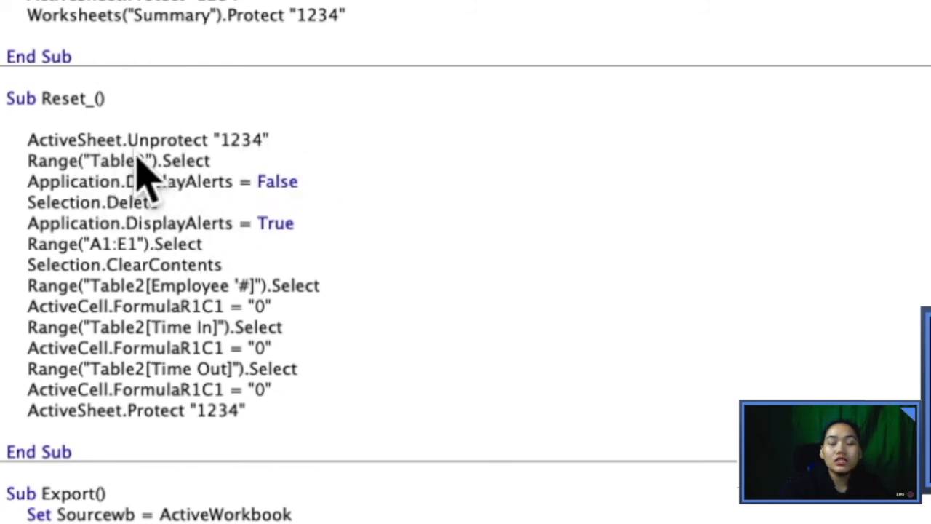
double_click(109, 161)
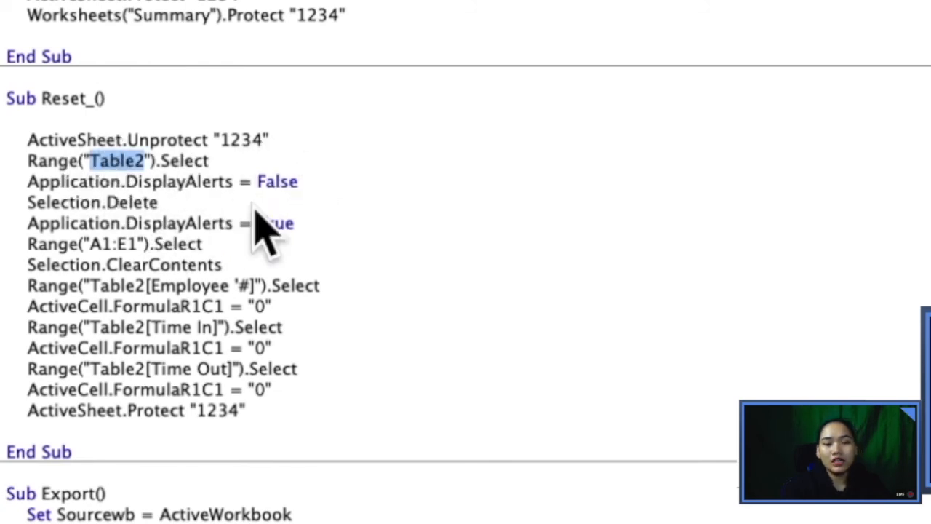
type("Summary")
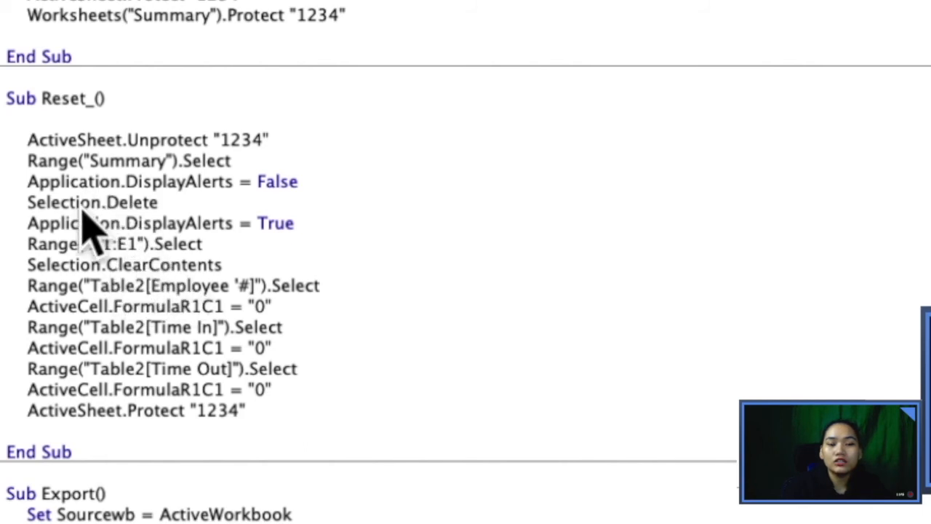
double_click(98, 286)
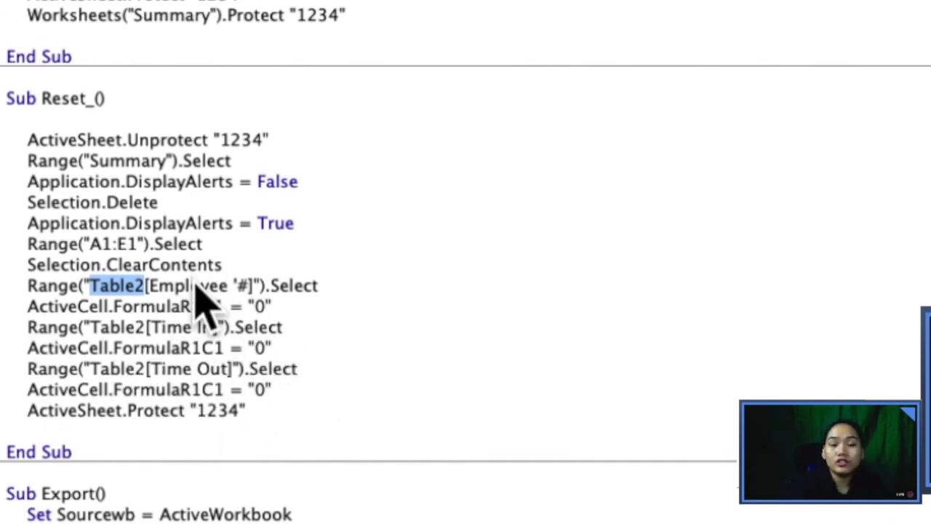
type("Summary")
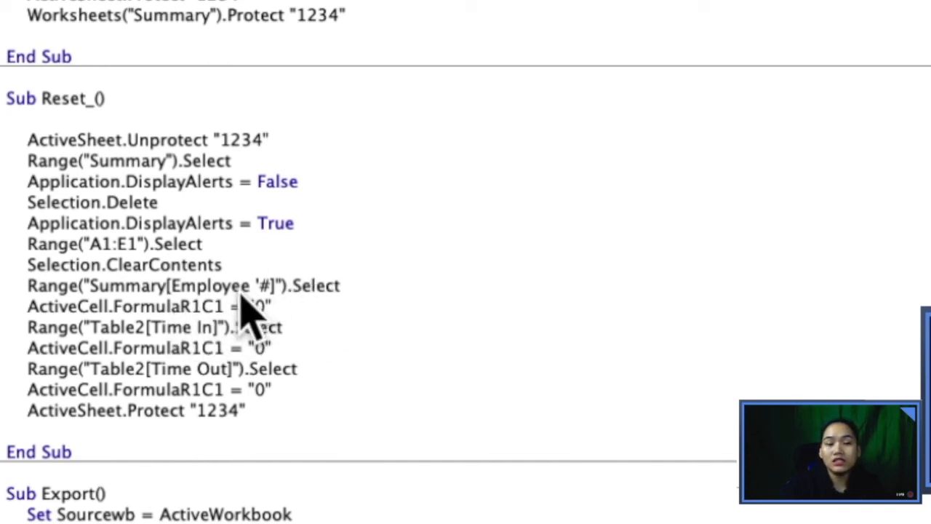
double_click(111, 327)
type("D")
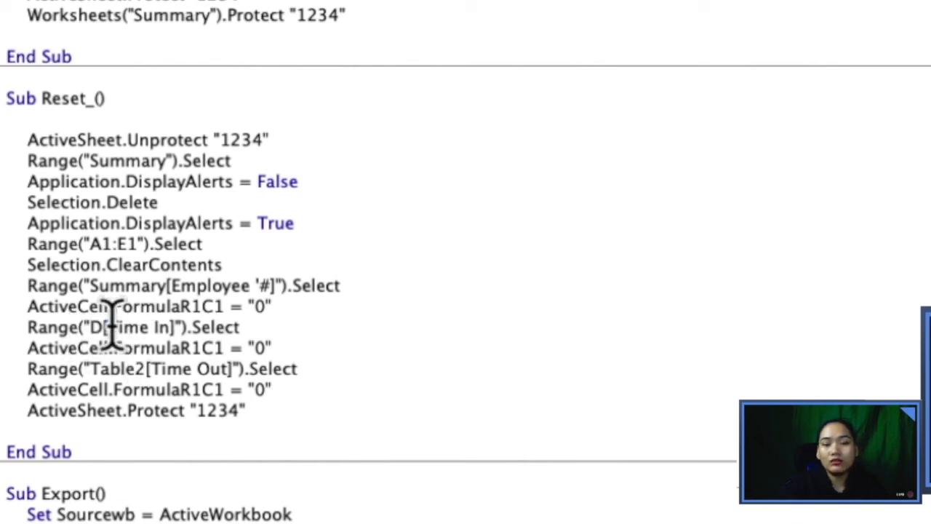
key("BackSpace")
type("Summary")
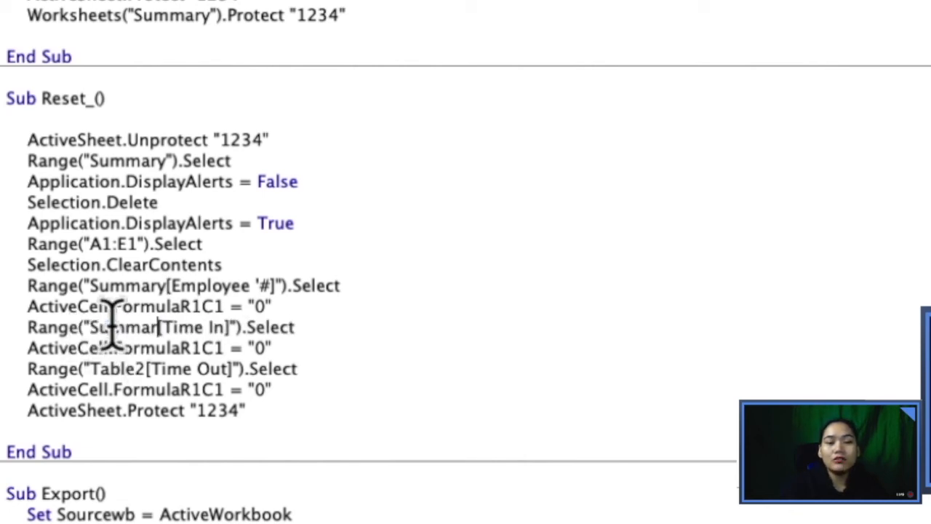
double_click(129, 364)
type("Summary")
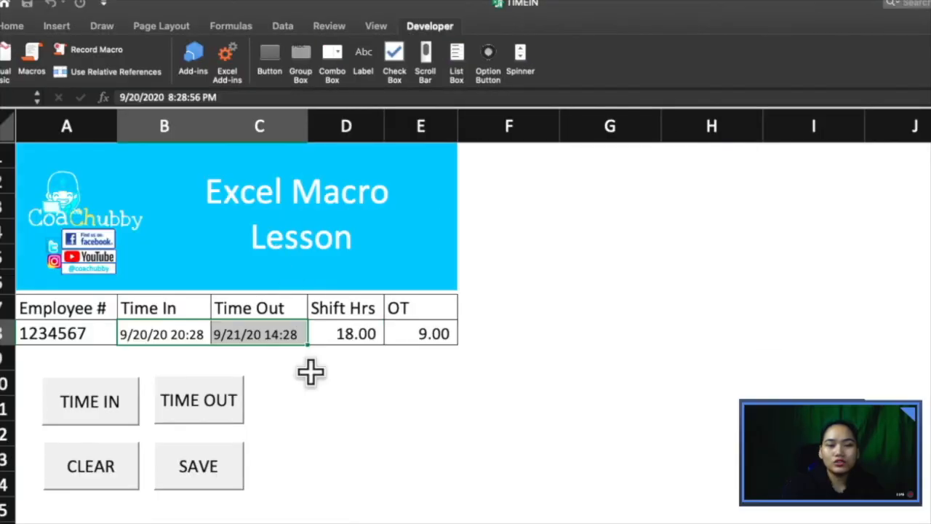
Step: Protect the time-in sheet with a password, entered and confirmed
left_click(311, 372)
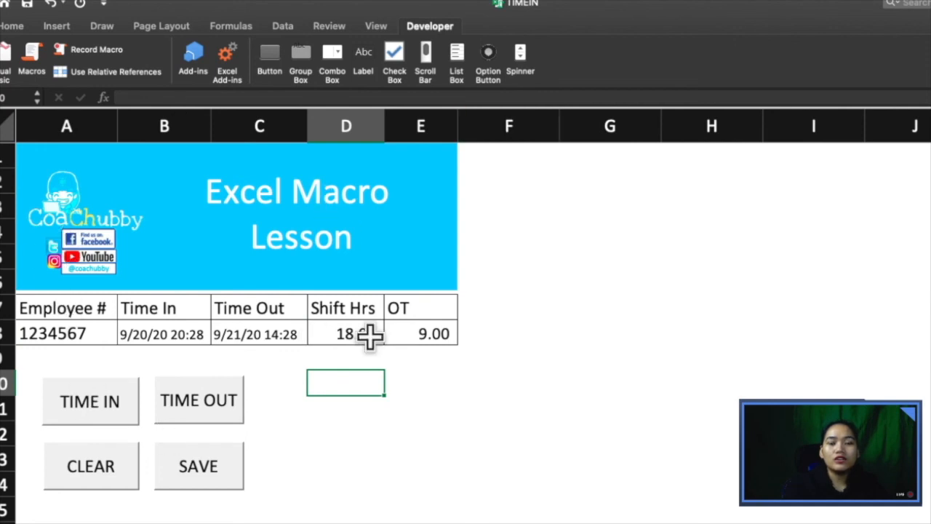
left_click(336, 28)
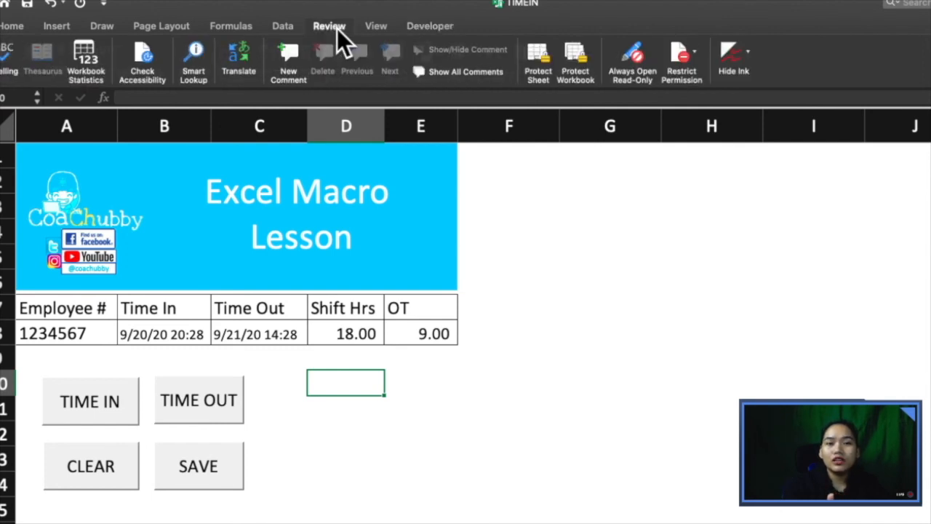
left_click(542, 64)
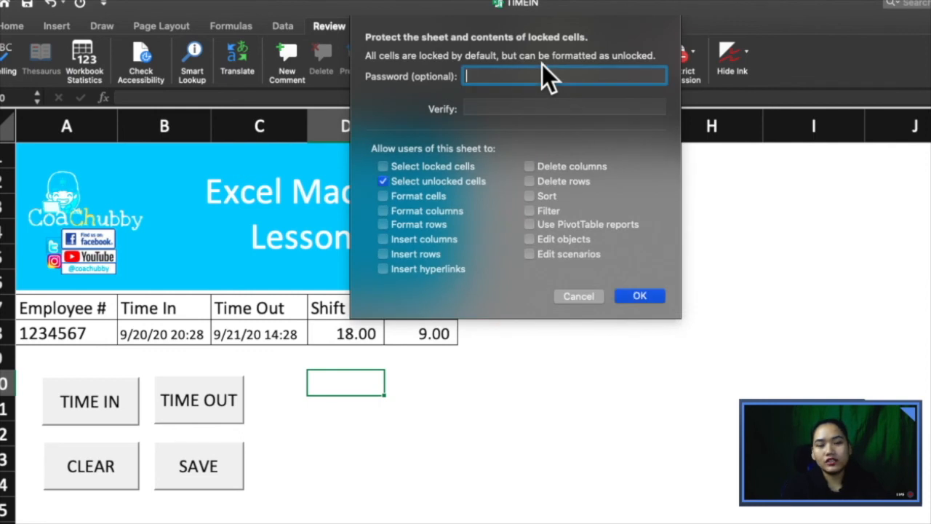
type("••••")
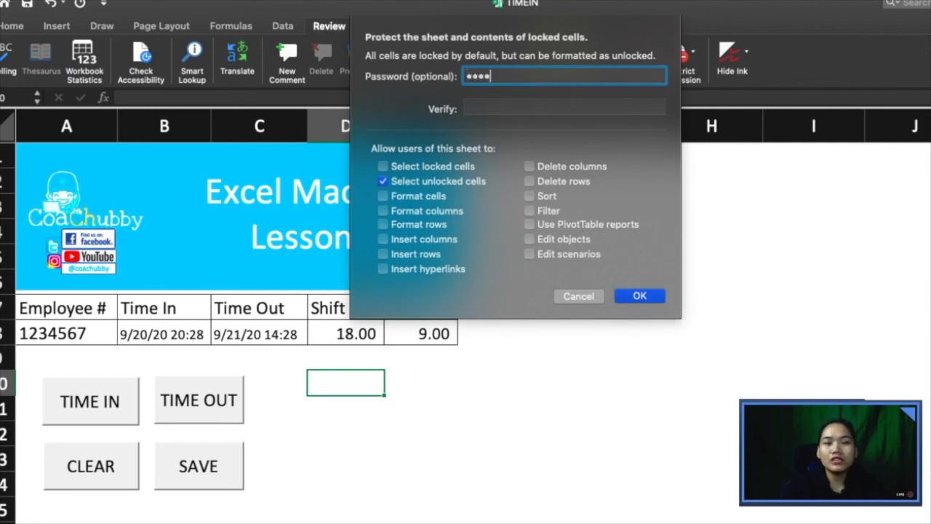
left_click(499, 106)
type("••••")
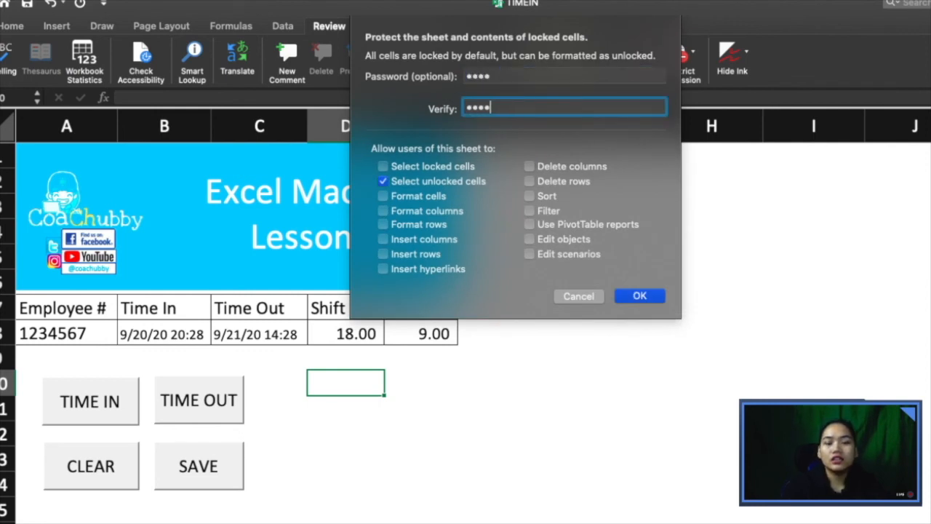
left_click(638, 297)
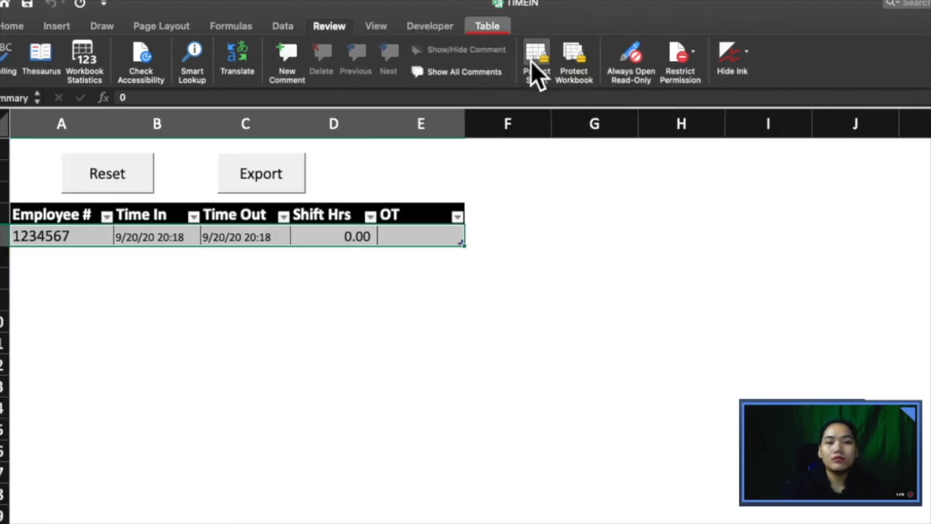
Step: Protect the Summary sheet with the same confirmed password
left_click(537, 62)
type("••••")
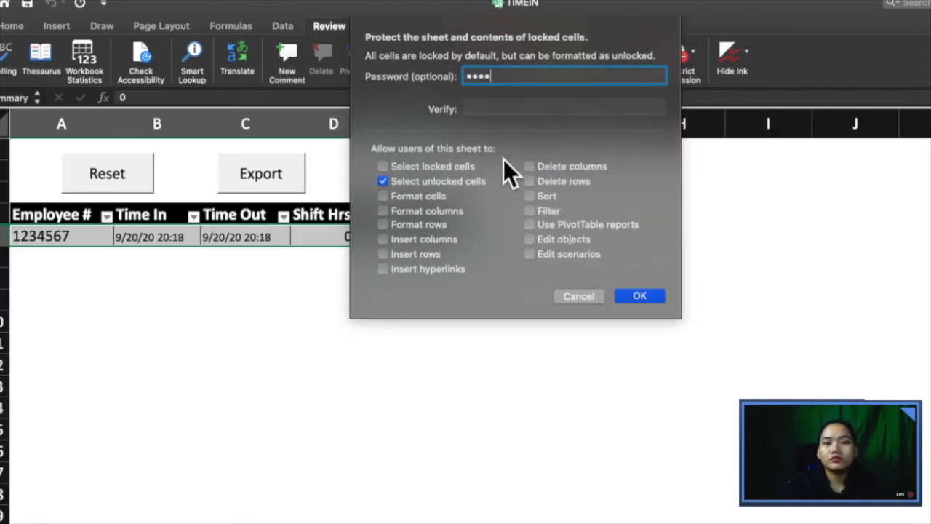
left_click(530, 105)
type("•••")
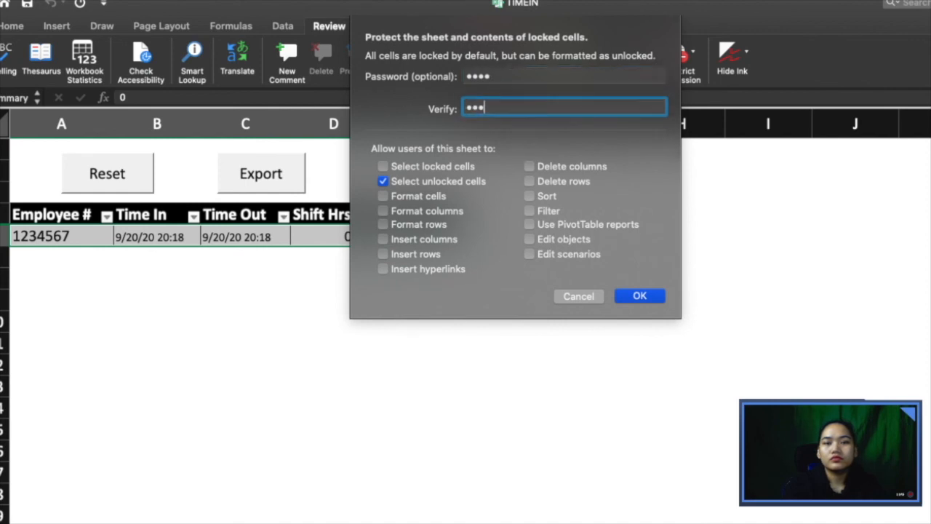
type("•")
left_click(657, 300)
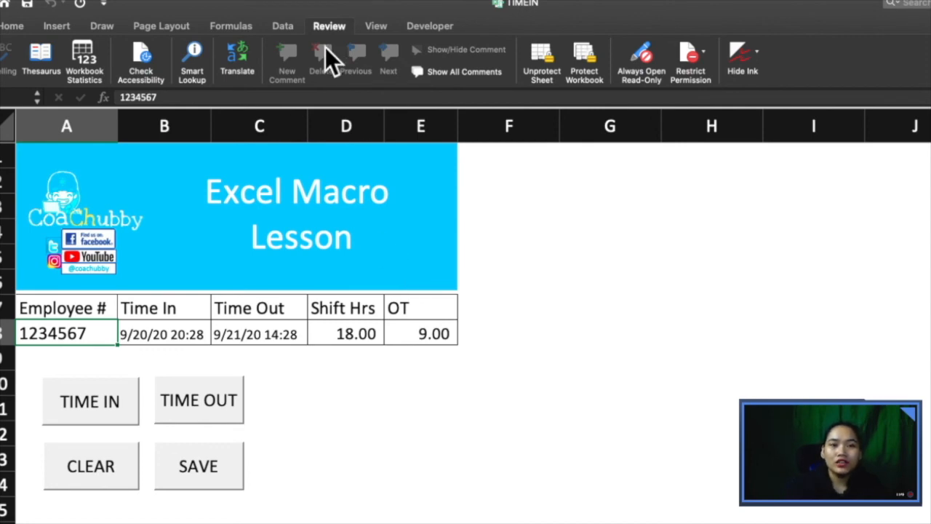
Step: Go back into the Visual Basic Editor and focus the workbook's macro code
left_click(416, 32)
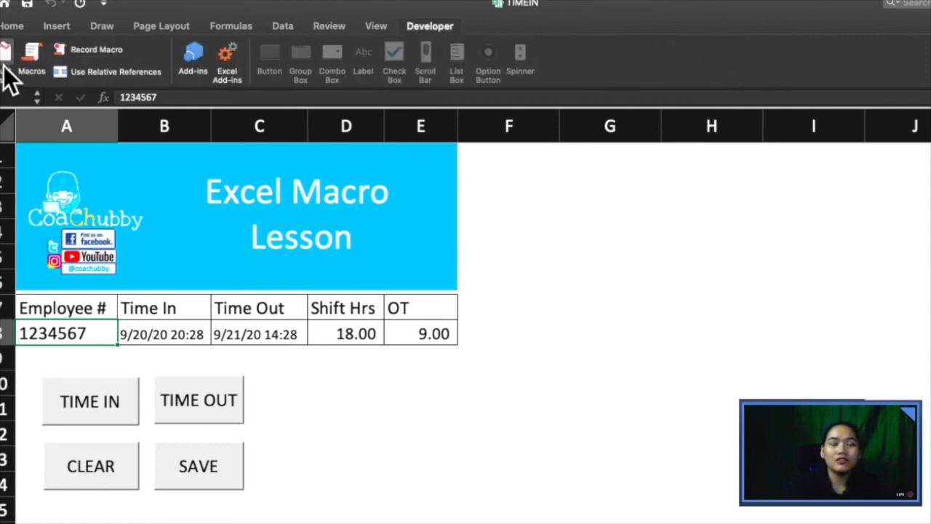
left_click(5, 66)
scroll(357, 233, "up", 5)
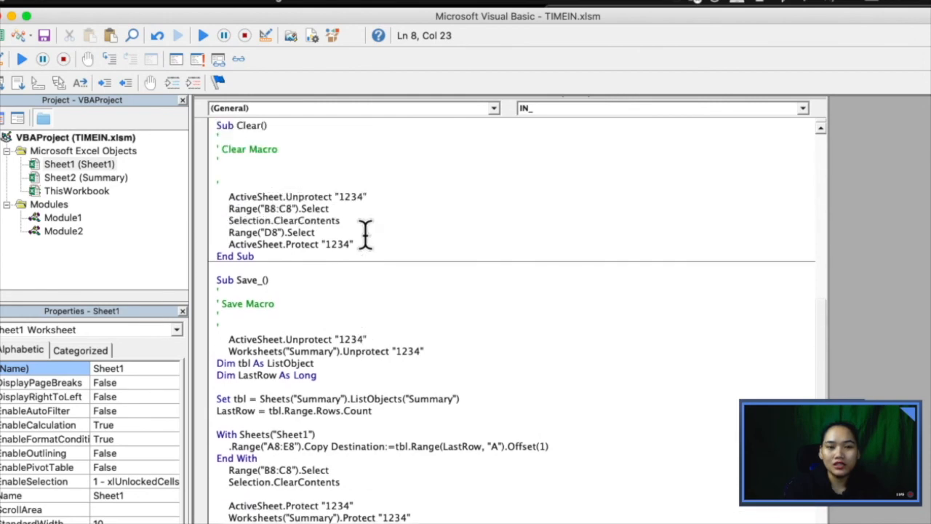
scroll(354, 258, "up", 10)
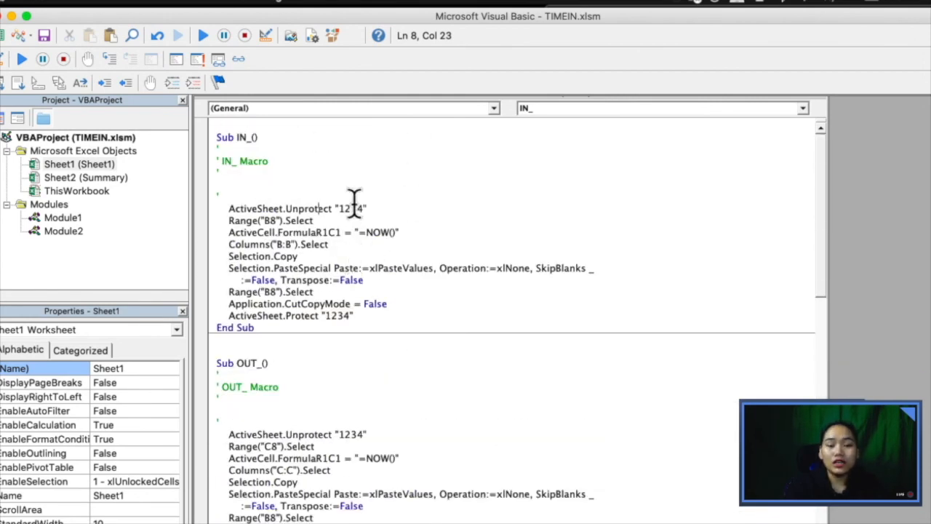
left_click(334, 176)
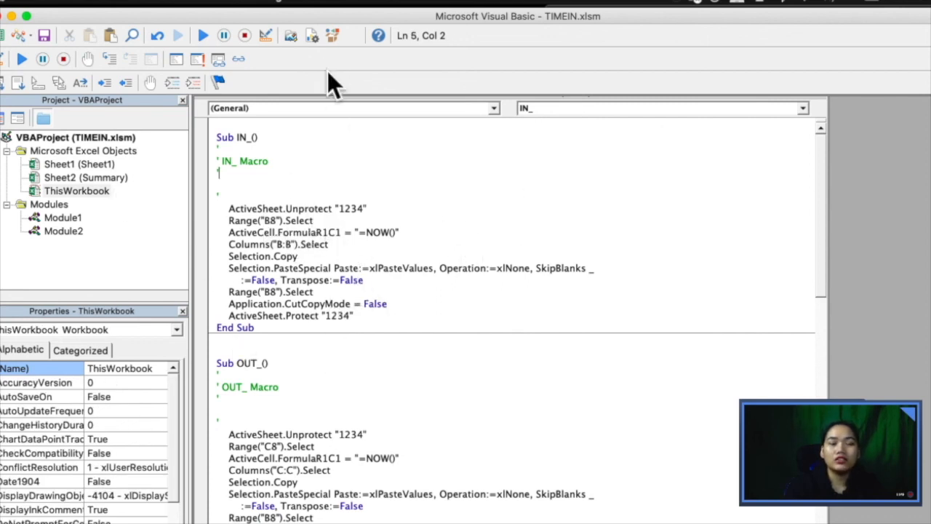
Step: In VBAProject Properties, tick Lock Project for Viewing and set a confirmed project password
left_click(337, 3)
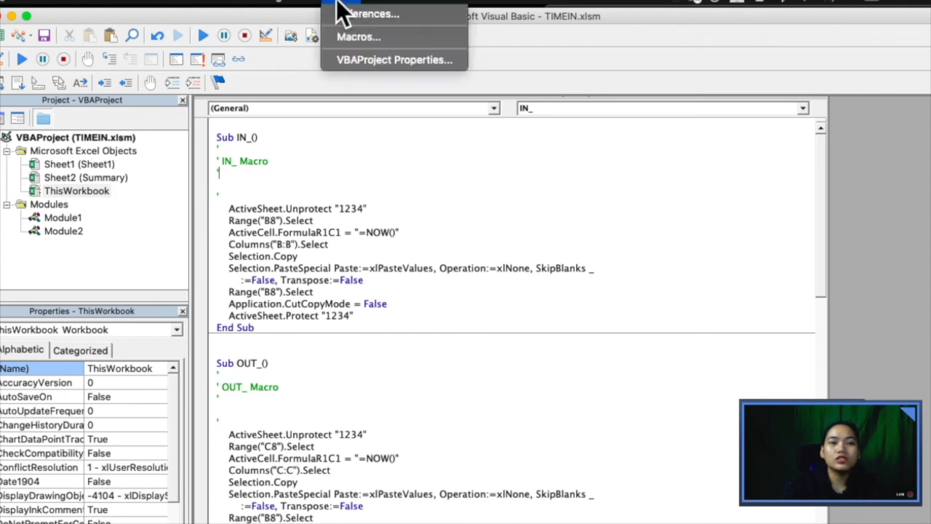
left_click(340, 59)
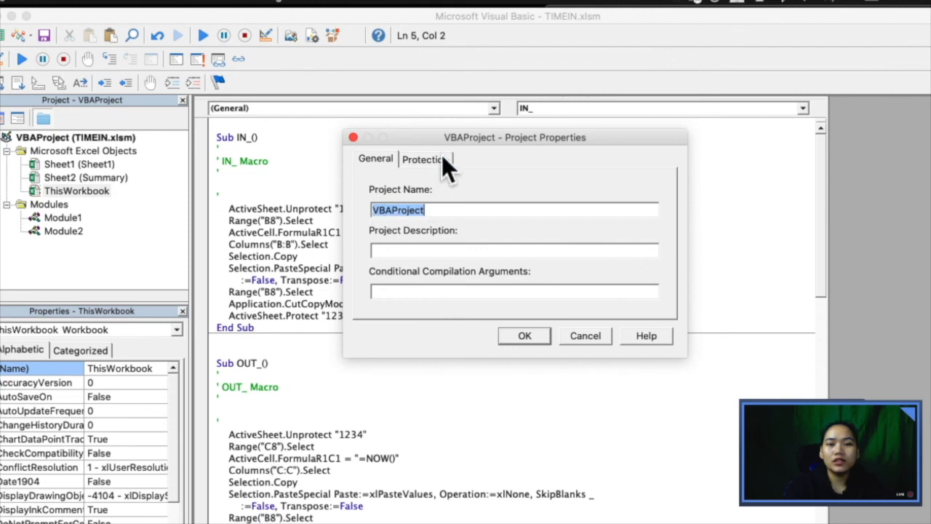
left_click(438, 158)
left_click(398, 213)
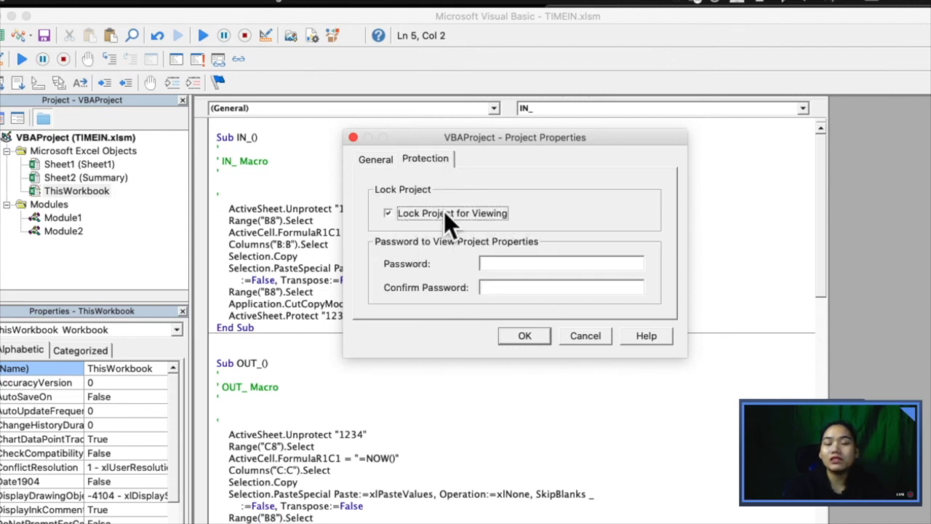
left_click(502, 264)
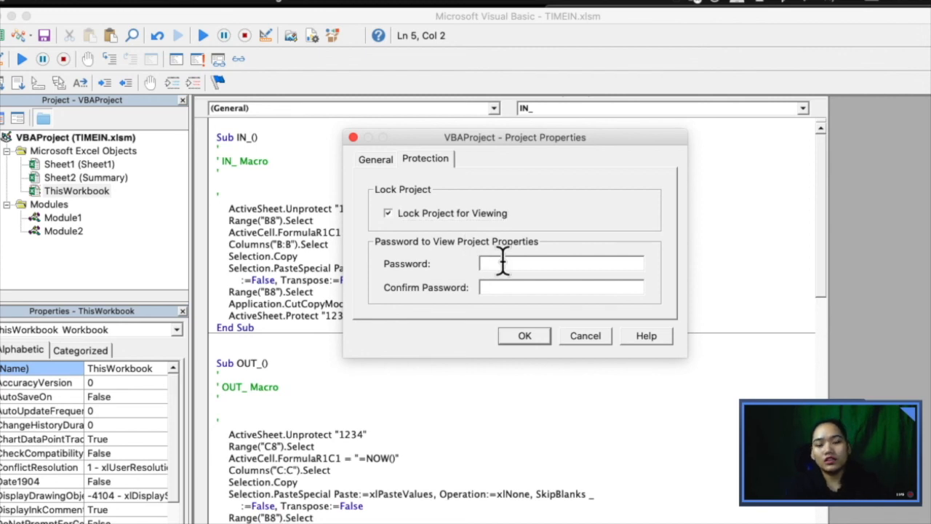
type("1234")
key("Tab")
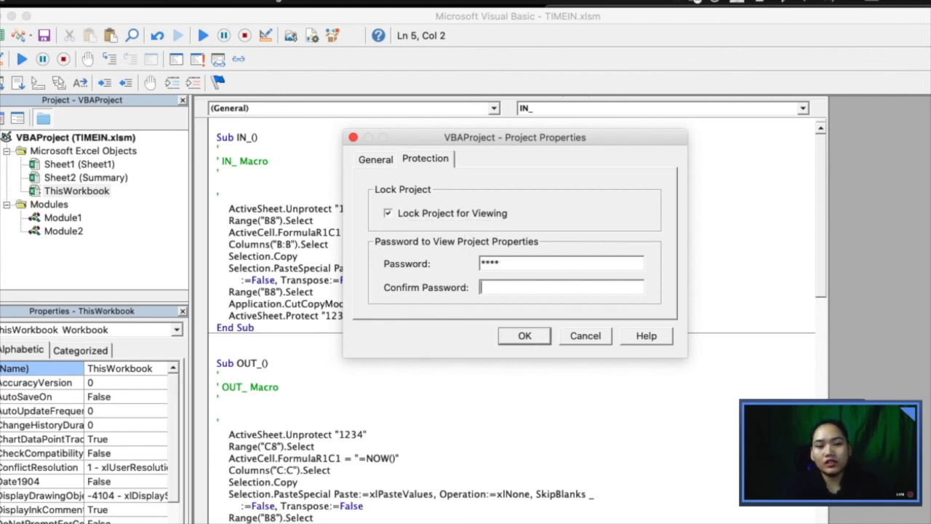
type("1234")
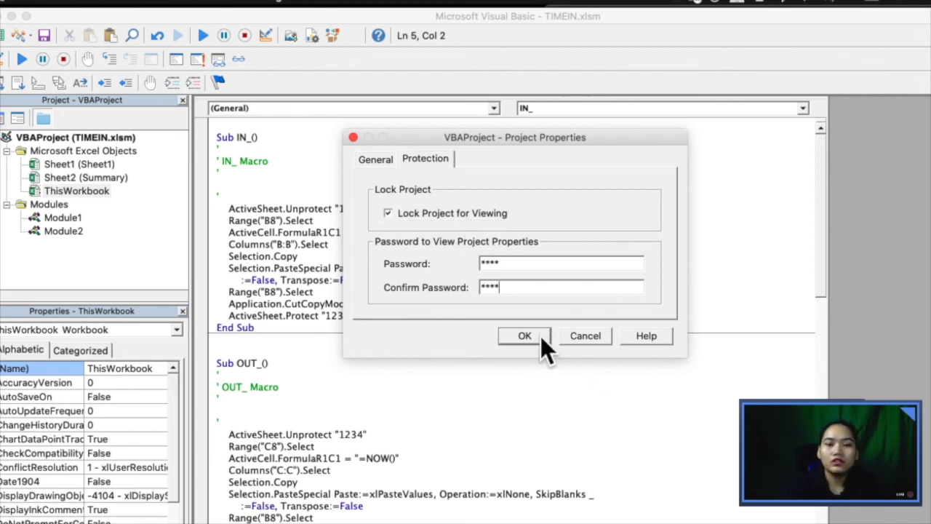
left_click(524, 336)
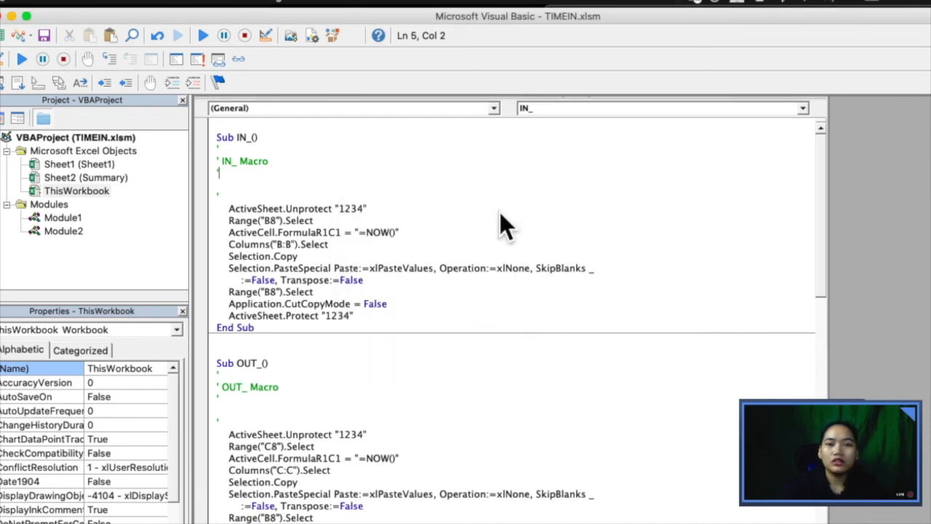
Step: Reopen the Visual Basic Editor and unlock the TIMEIN project with its password
left_click(6, 35)
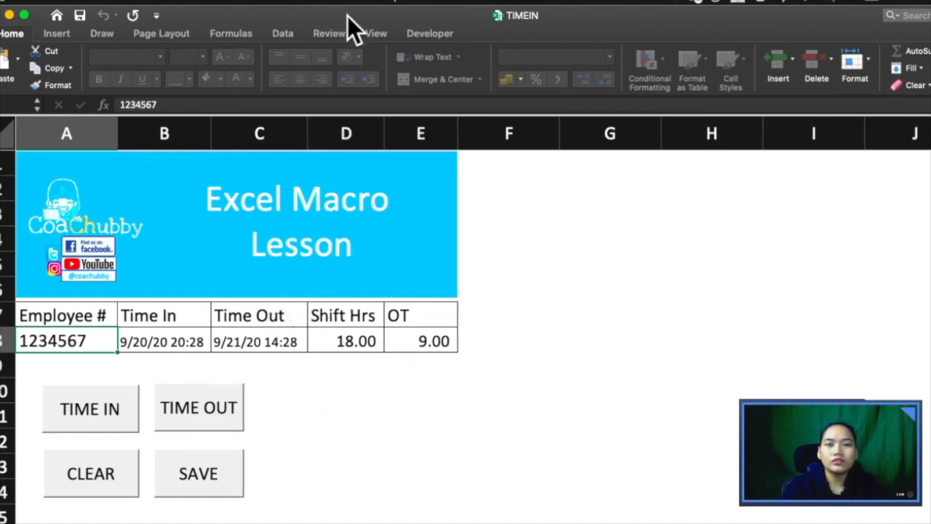
left_click(418, 37)
left_click(6, 73)
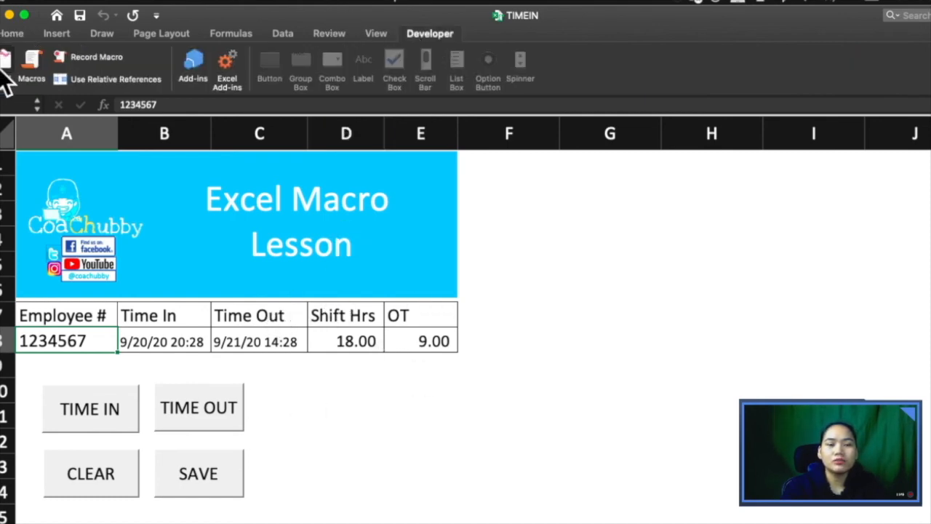
double_click(51, 137)
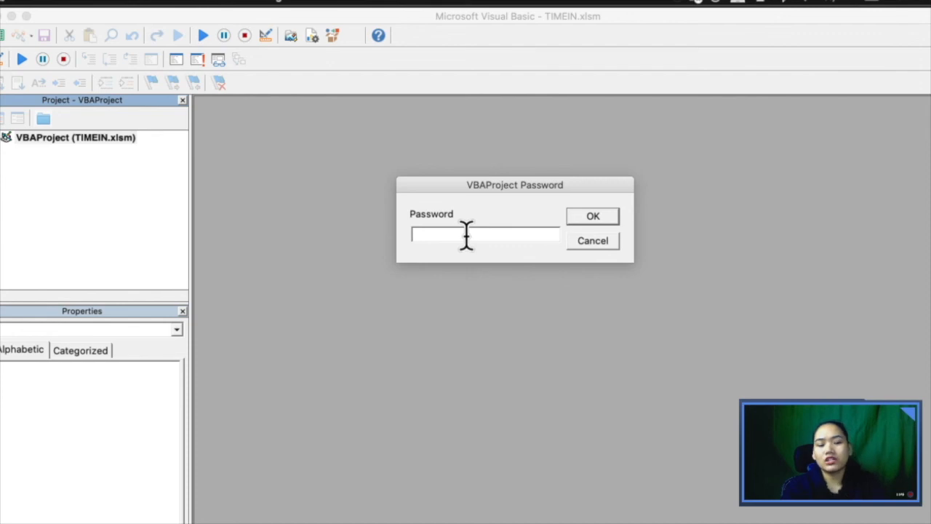
type("1234")
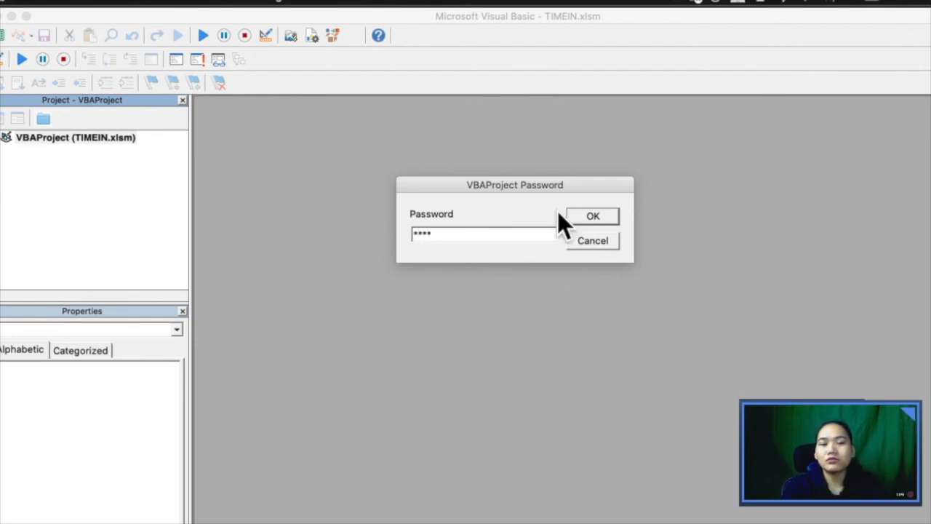
left_click(600, 216)
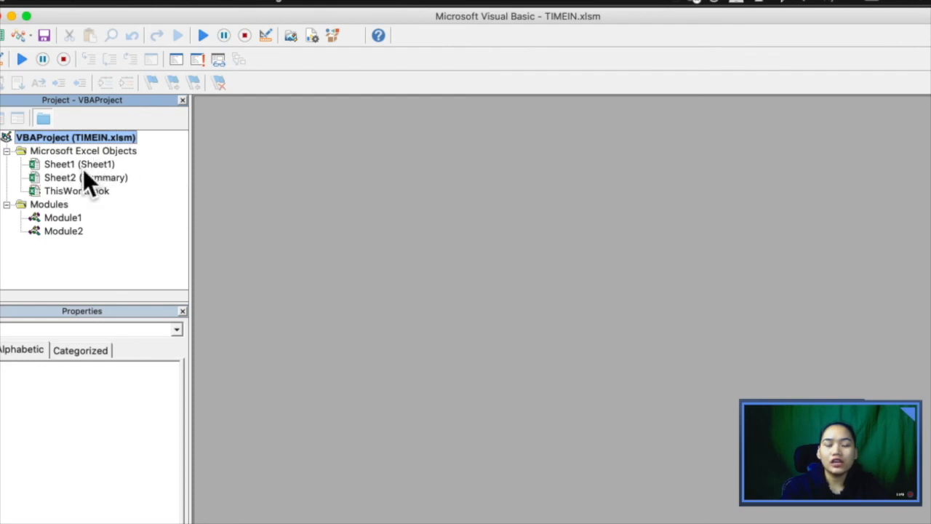
Step: View the ThisWorkbook code, then close the Visual Basic Editor
double_click(88, 191)
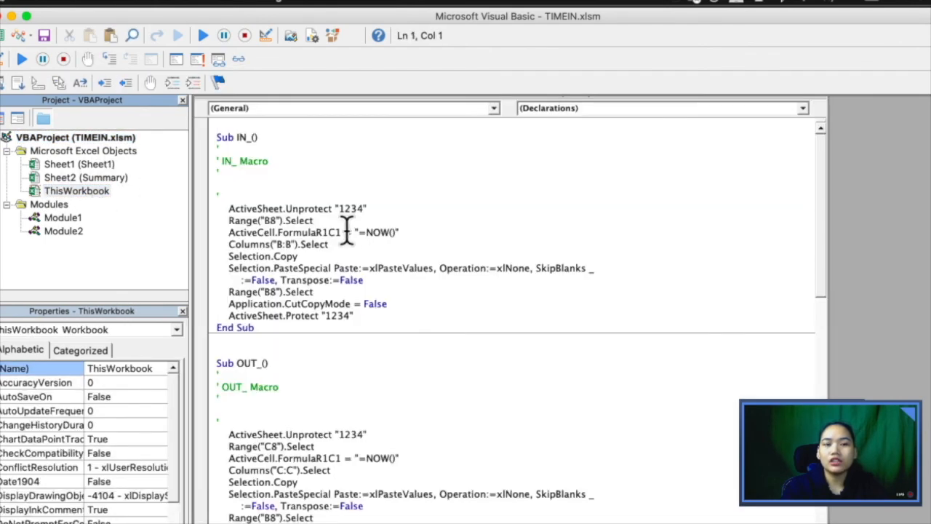
scroll(347, 231, "down", 15)
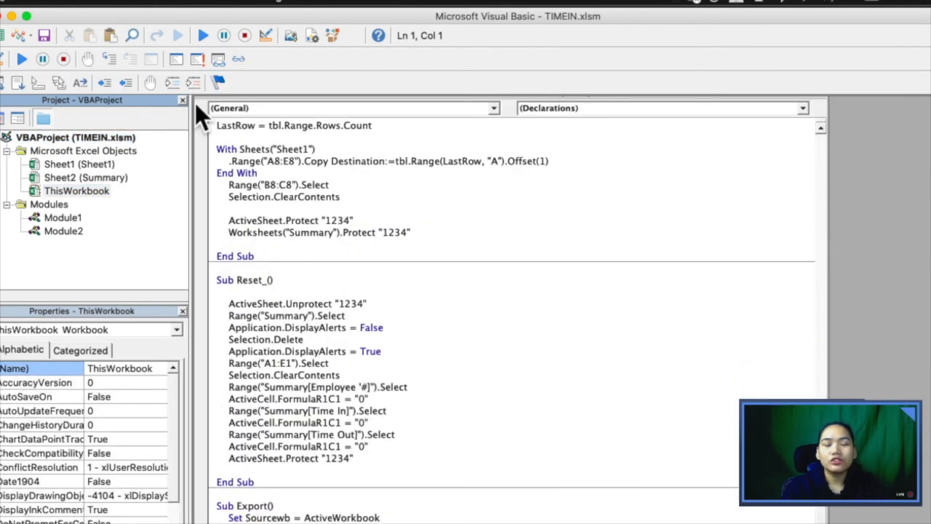
left_click(3, 19)
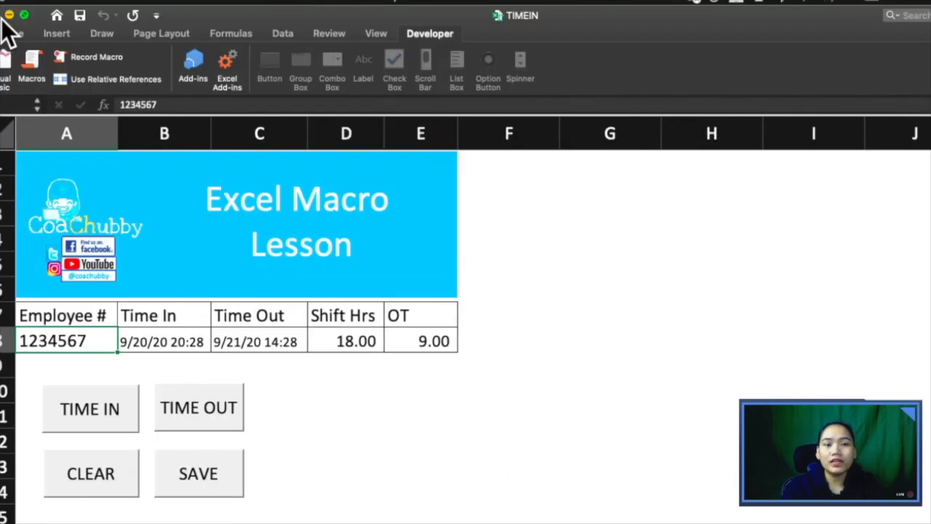